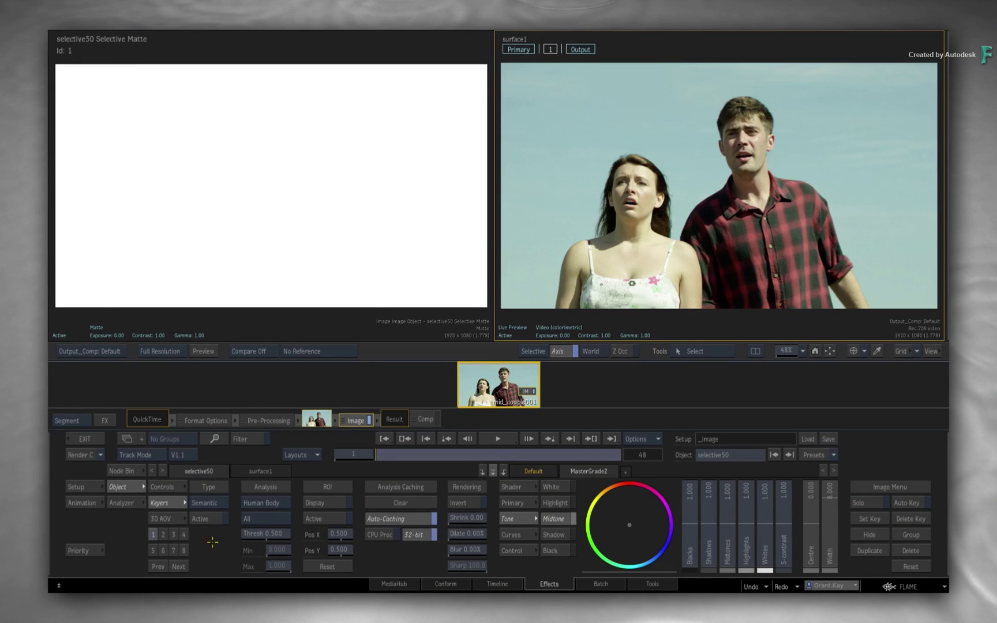
# - Activate the semantic keyer on the selective and scrub the clip to check its human body matte
pyautogui.click(208, 519)
pyautogui.moveTo(385, 462); pyautogui.dragTo(342, 460)
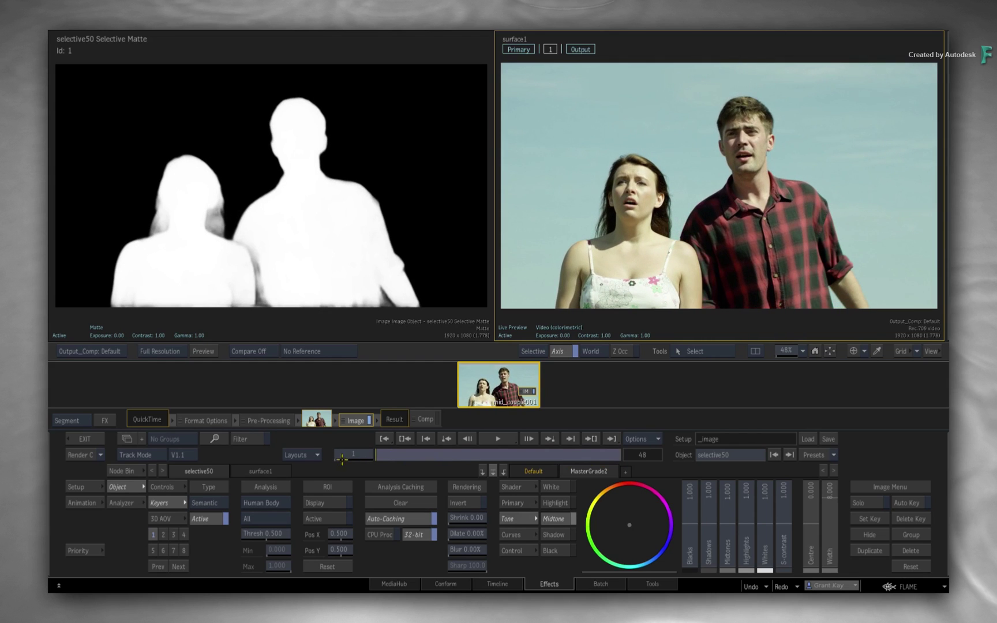
# - Set the keyer's analysis to Human Head and scrub the clip to check the matte
pyautogui.click(281, 500)
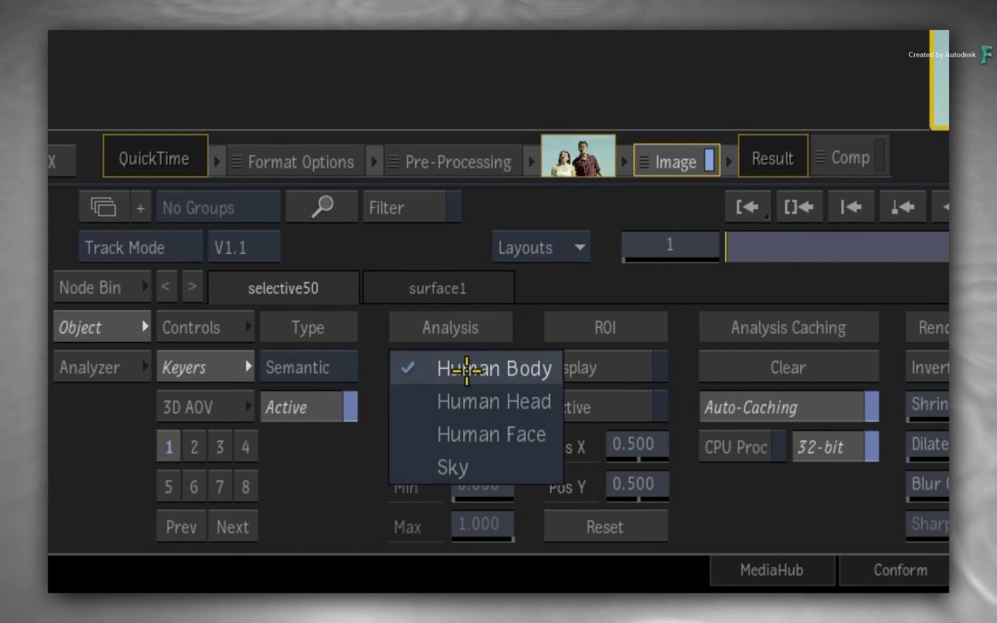
pyautogui.click(460, 401)
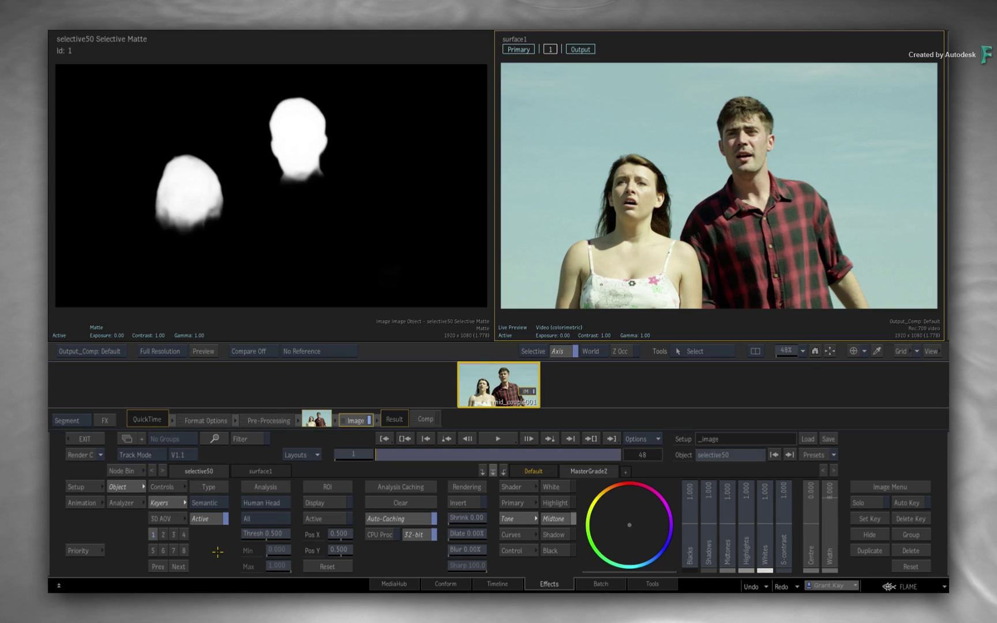
pyautogui.moveTo(381, 457); pyautogui.dragTo(327, 455)
# - Set the keyer's analysis to Human Face and scrub the clip to check the skin matte
pyautogui.click(268, 504)
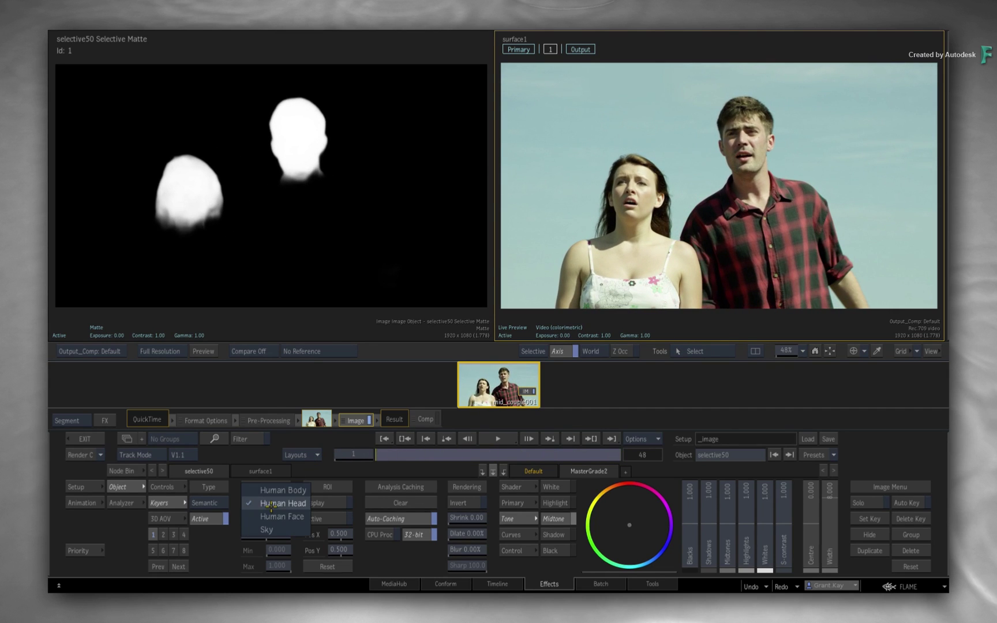
pyautogui.click(268, 516)
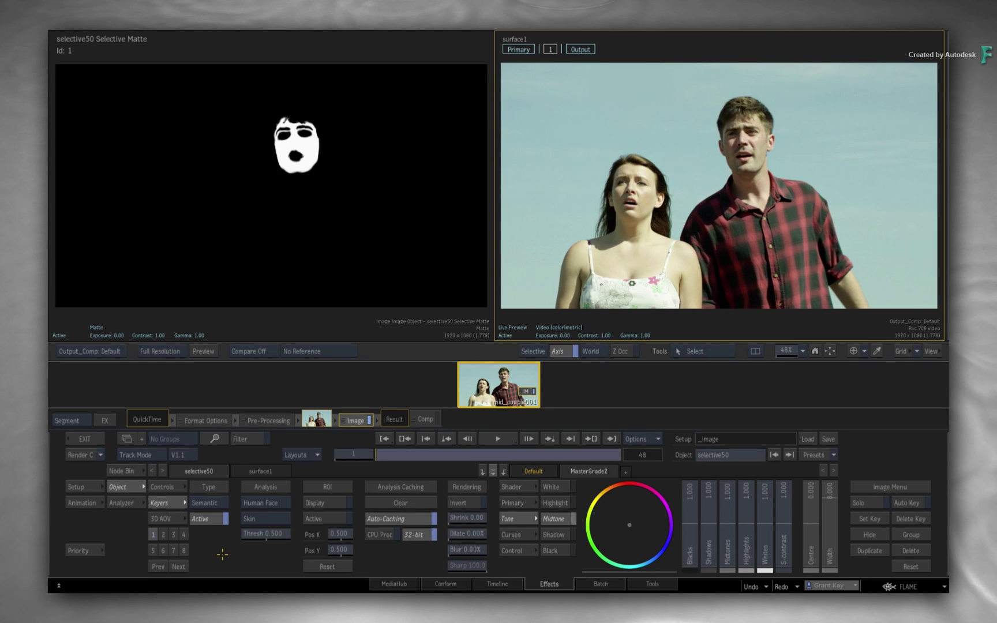
pyautogui.moveTo(386, 455); pyautogui.dragTo(333, 455)
# - Preview the mattes for two facial features by selecting Eyes and then Nose
pyautogui.click(249, 518)
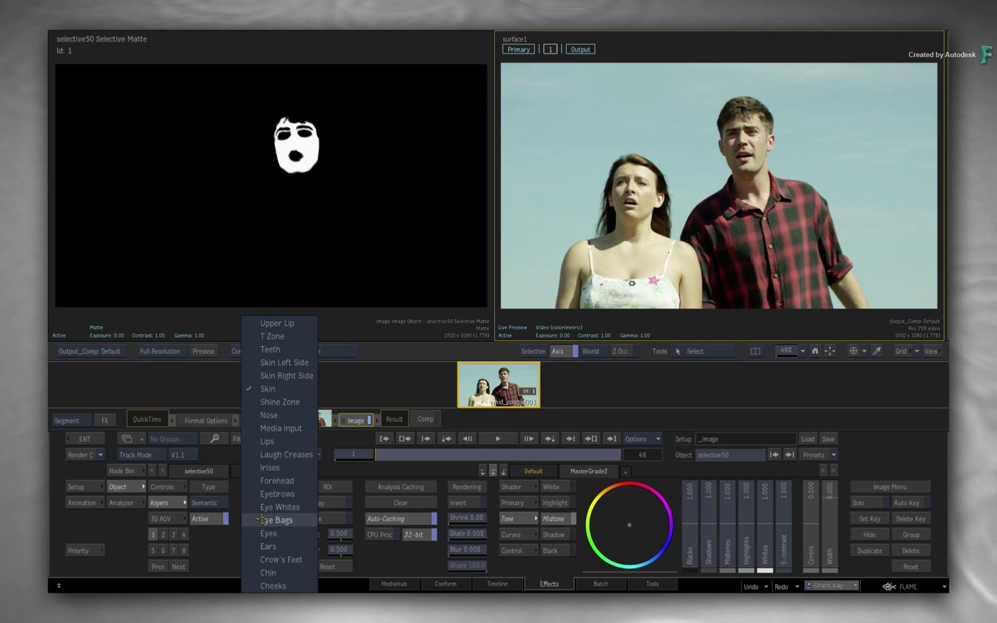
pyautogui.click(266, 534)
pyautogui.click(269, 519)
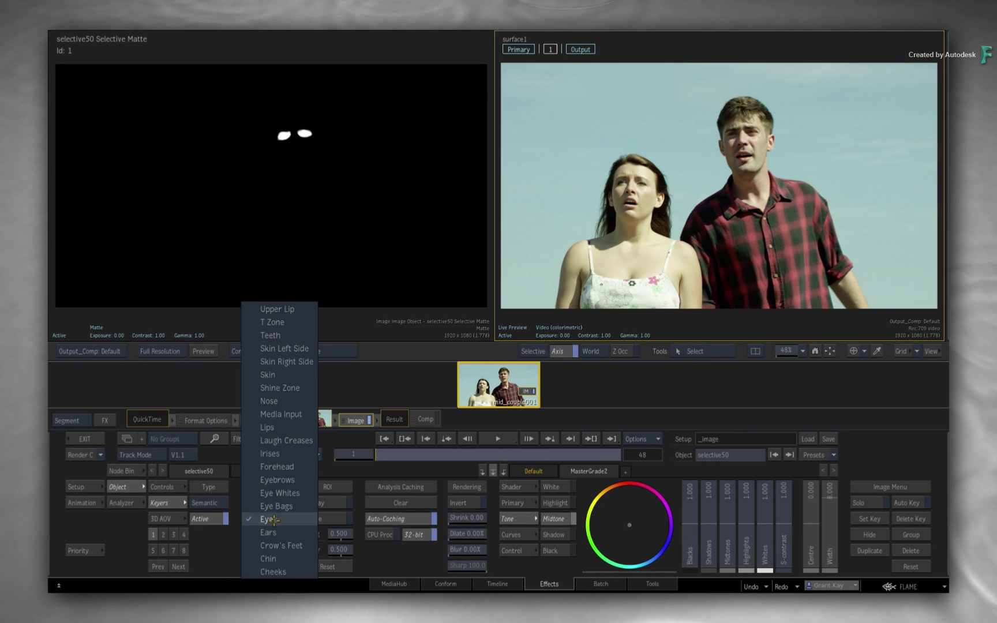
pyautogui.click(282, 401)
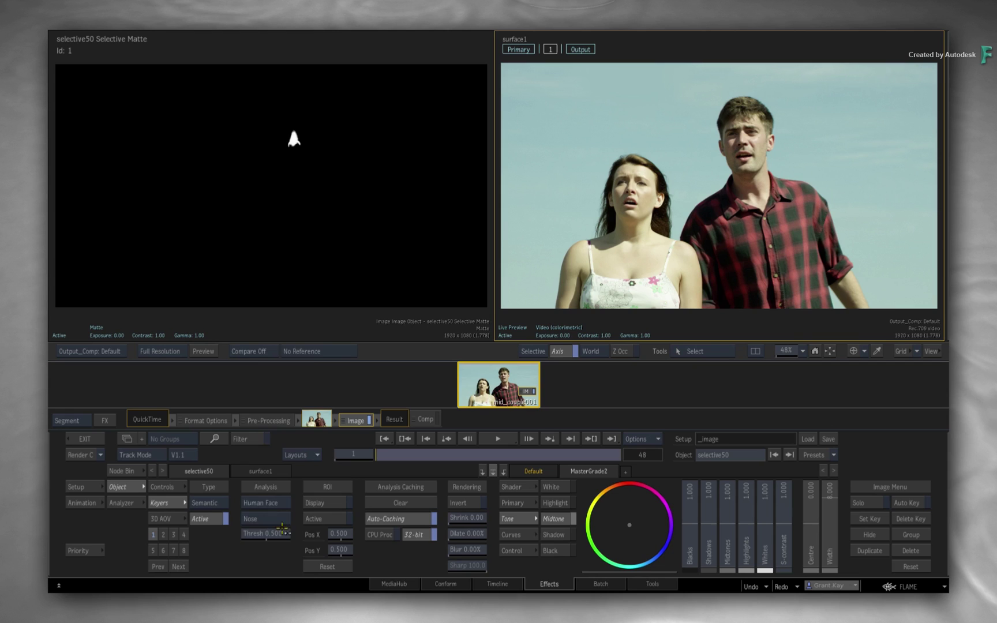
# - Set the facial feature to Lips and scrub the clip to check the matte
pyautogui.click(266, 520)
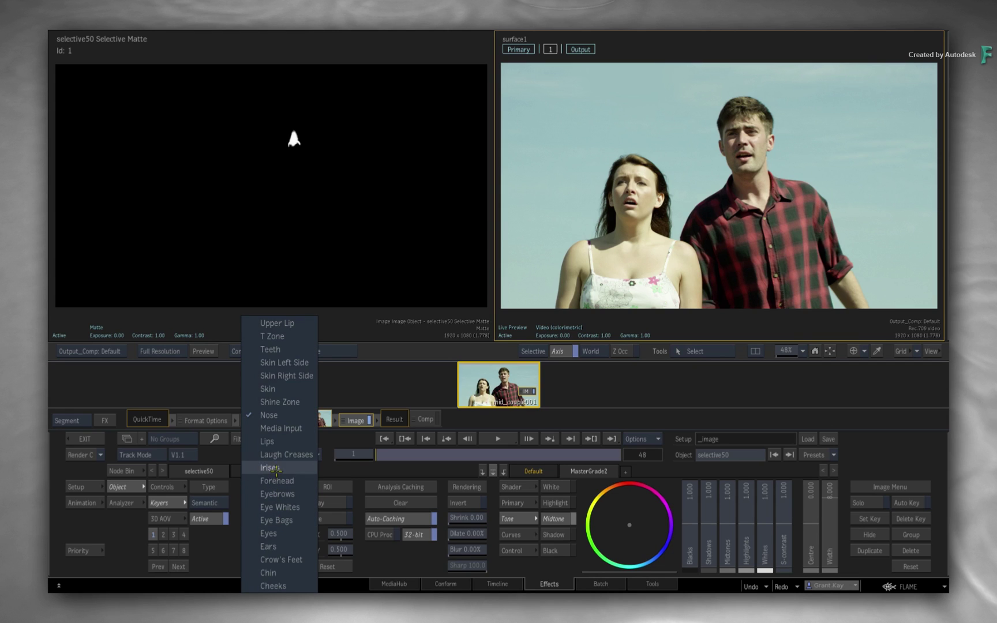
pyautogui.click(283, 440)
pyautogui.moveTo(385, 456); pyautogui.dragTo(300, 456)
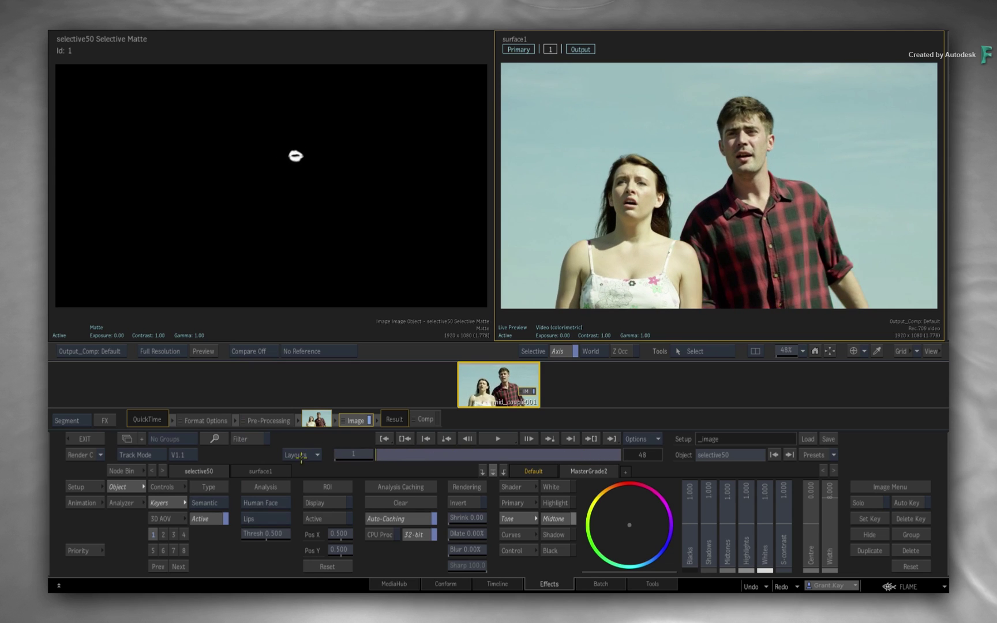
# - Set the facial feature to T Zone, scrub the clip, and keep the Human Face analysis
pyautogui.click(257, 520)
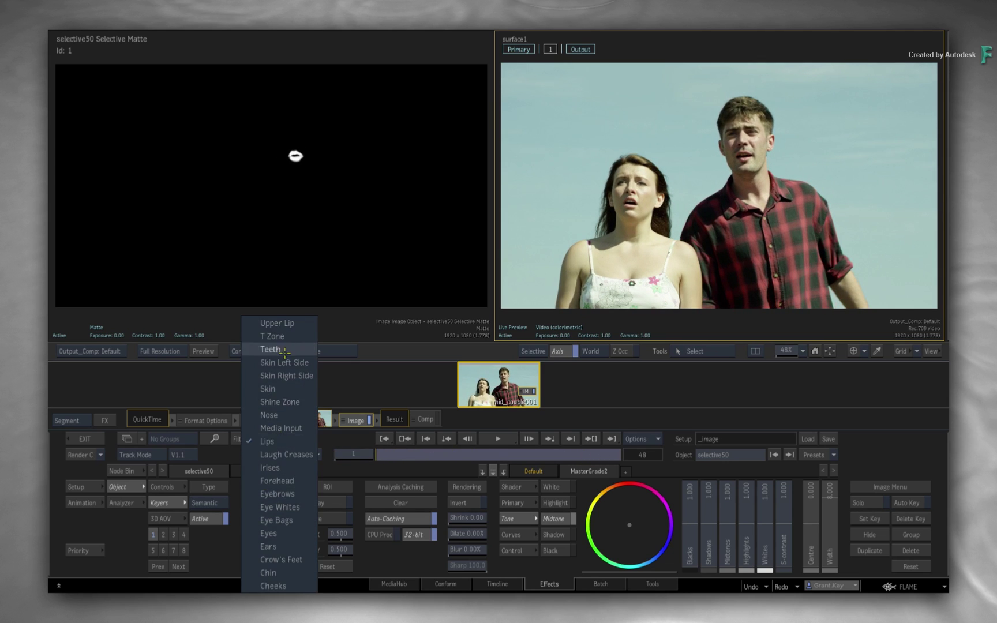
pyautogui.click(304, 338)
pyautogui.moveTo(403, 454); pyautogui.dragTo(352, 452)
pyautogui.click(262, 503)
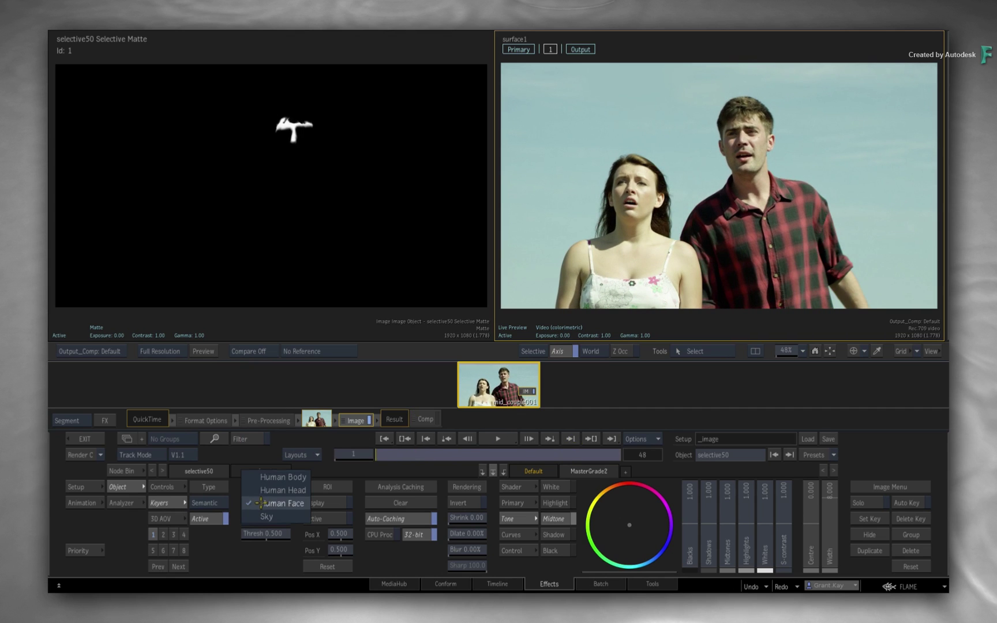
pyautogui.click(261, 503)
# - Preview the mattes for each half of the face with Skin Left Side and then Skin Right Side
pyautogui.click(259, 519)
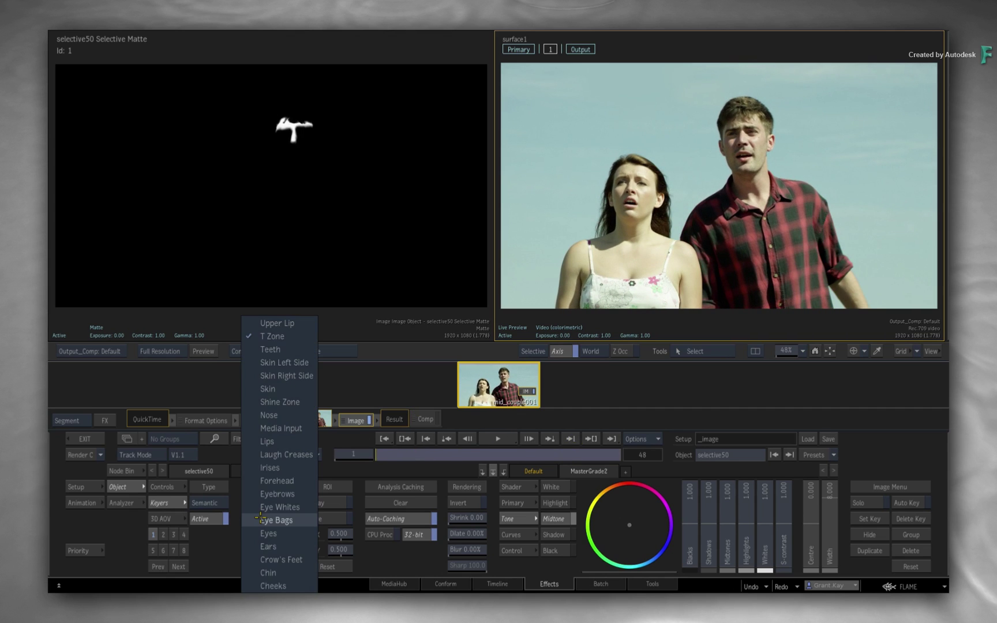
pyautogui.click(283, 363)
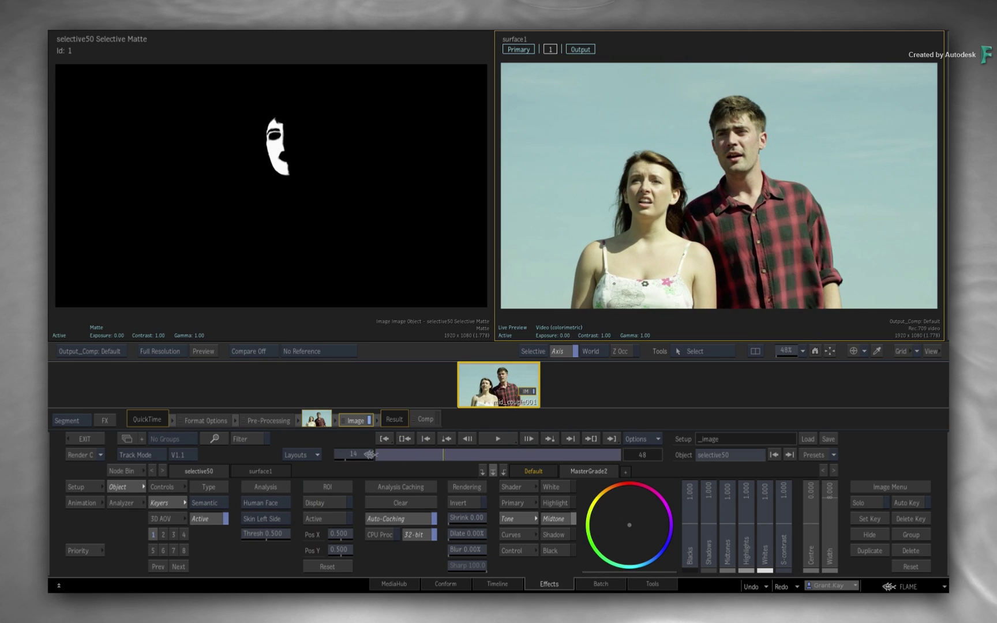
pyautogui.click(263, 519)
pyautogui.click(281, 376)
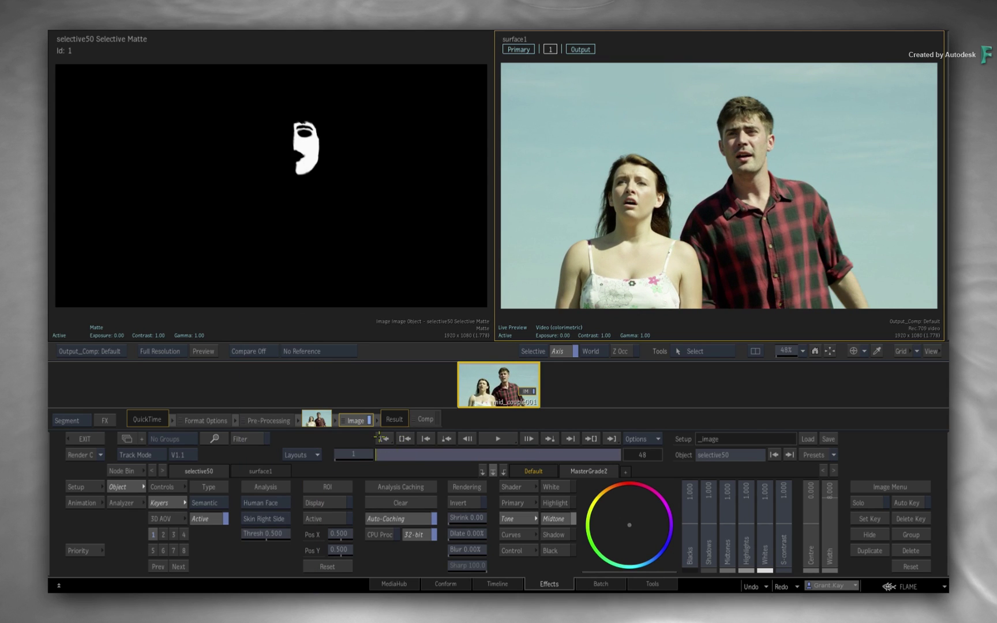
# - Preview the facial mattes for Ears and then Cheeks
pyautogui.click(263, 519)
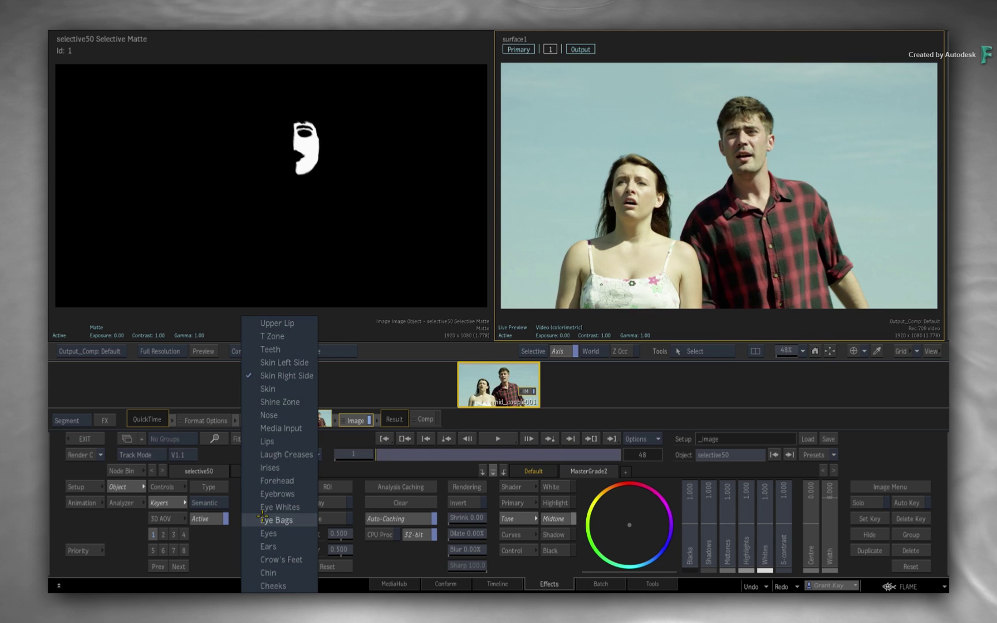
pyautogui.click(271, 546)
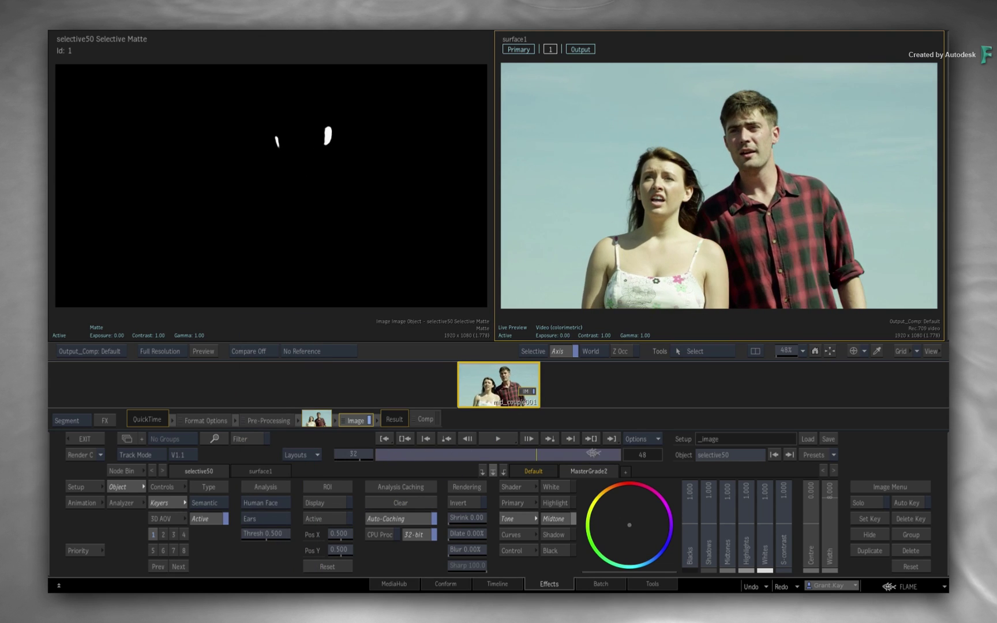
pyautogui.click(249, 521)
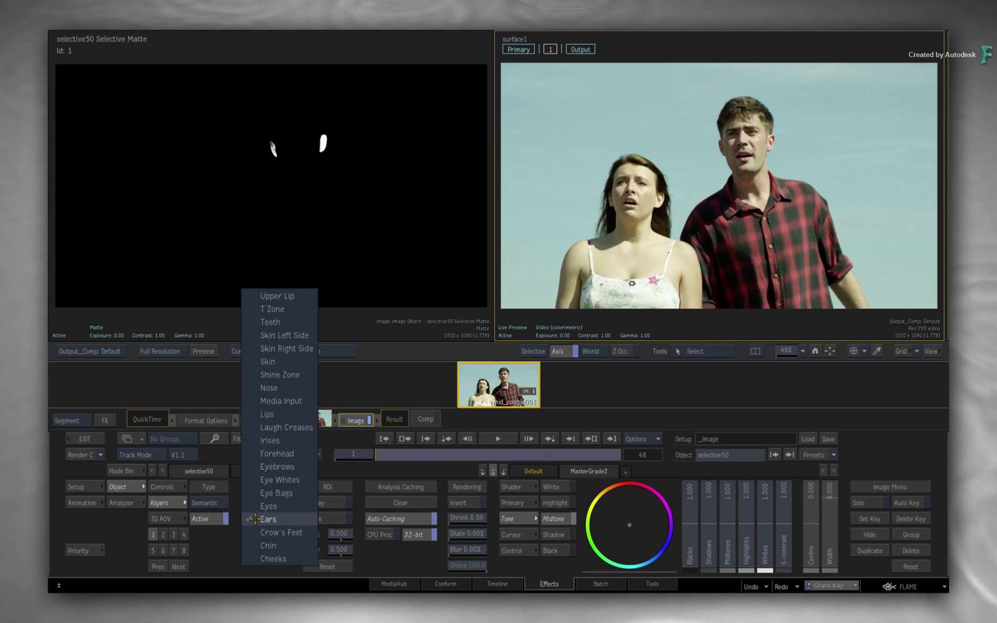
pyautogui.click(273, 559)
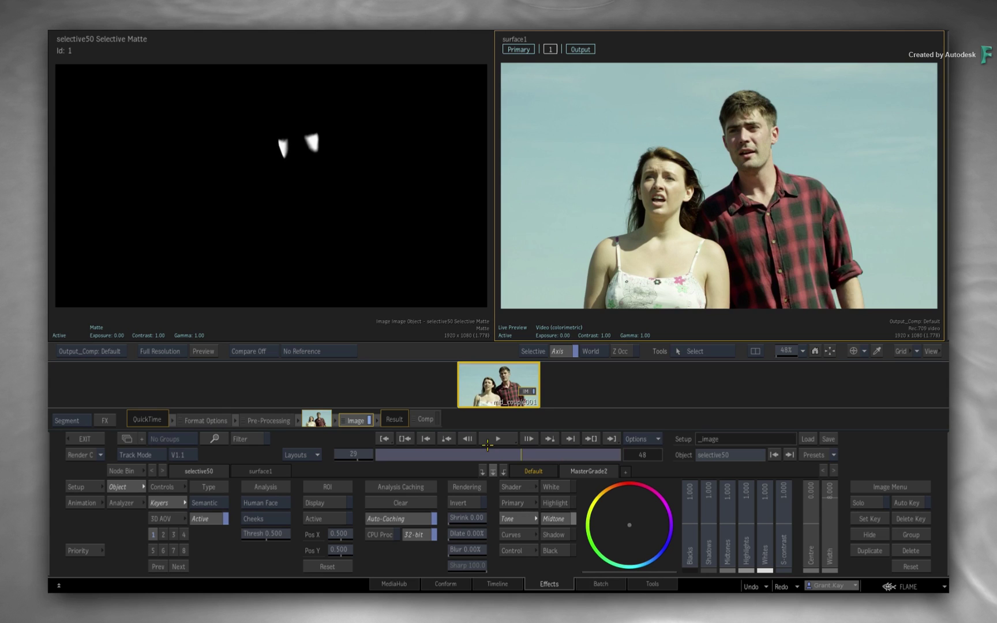
# - Set the facial feature to Skin and play the clip to review the matte
pyautogui.click(254, 519)
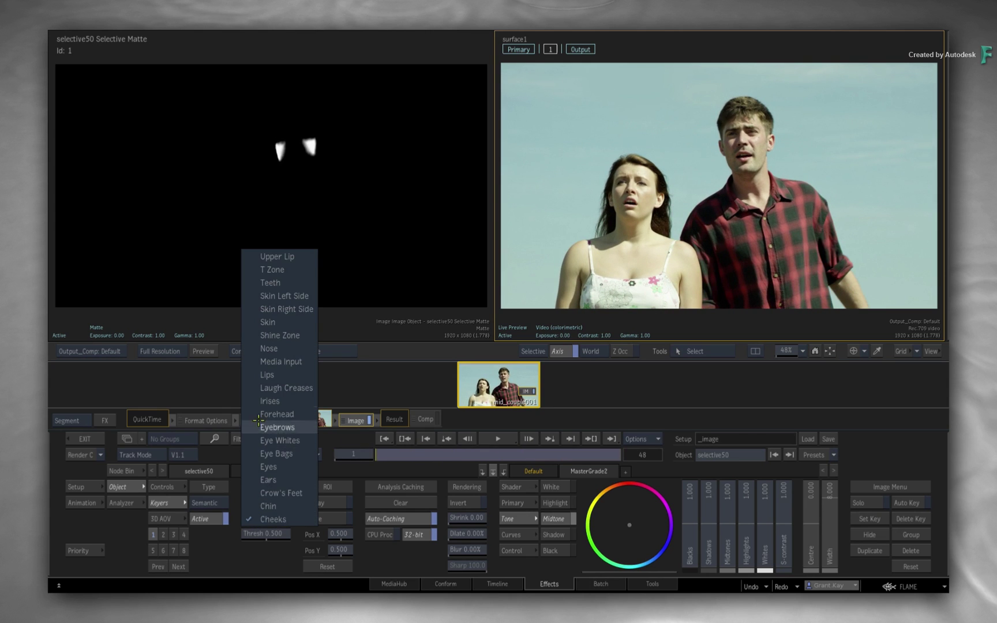
pyautogui.click(268, 322)
pyautogui.click(498, 438)
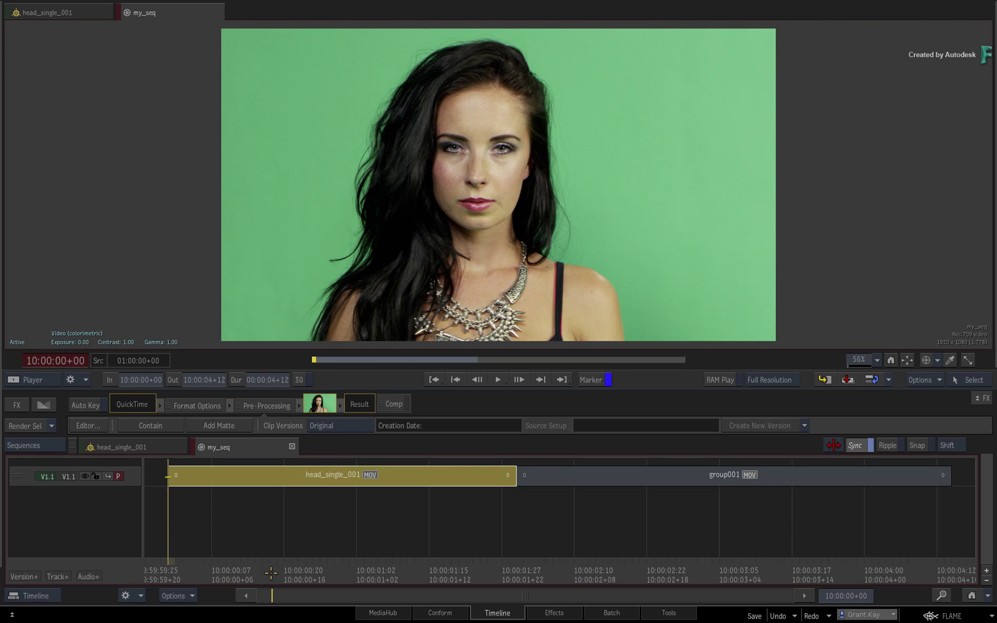
# - Bring the head_single_001 segment of my_seq into the Effects environment and add a selective to surface1
pyautogui.moveTo(186, 566); pyautogui.dragTo(168, 552)
pyautogui.click(542, 613)
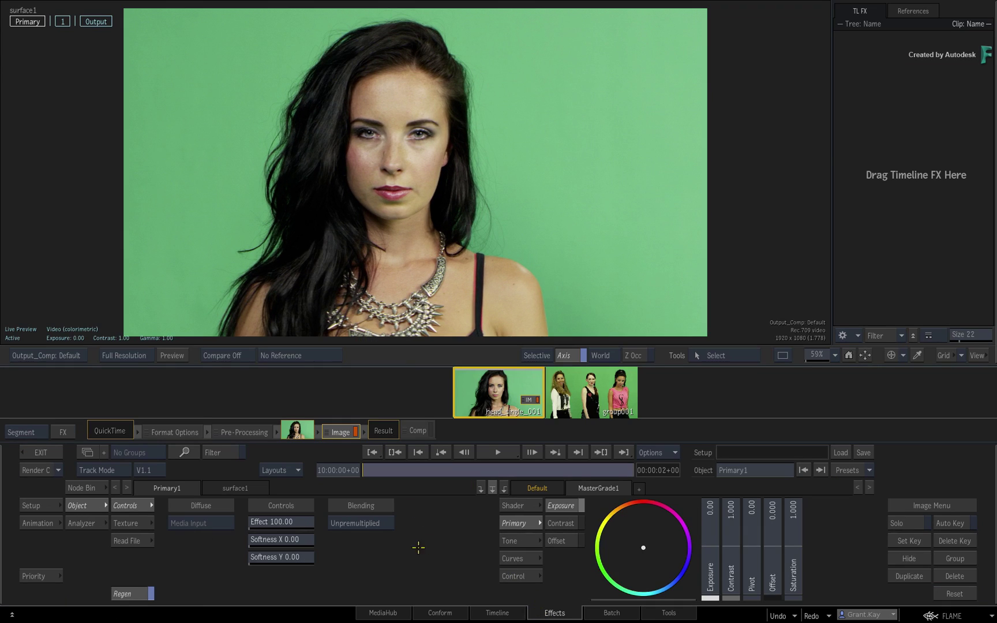
pyautogui.click(60, 22)
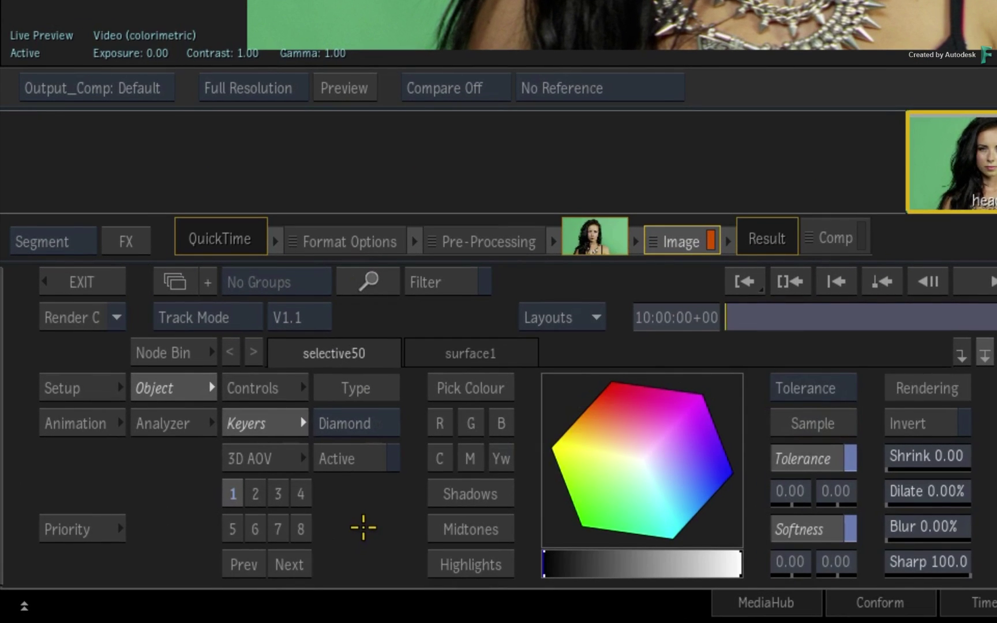
# - Set the selective's keyer type to Semantic, keep Human Face as the analysis, and activate the keyer
pyautogui.click(387, 423)
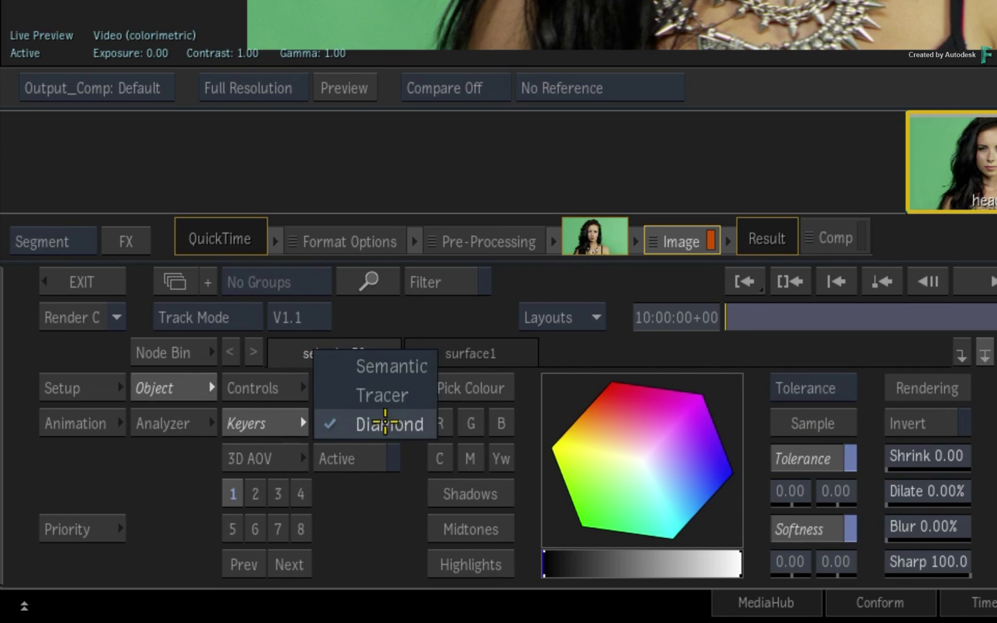
pyautogui.click(346, 366)
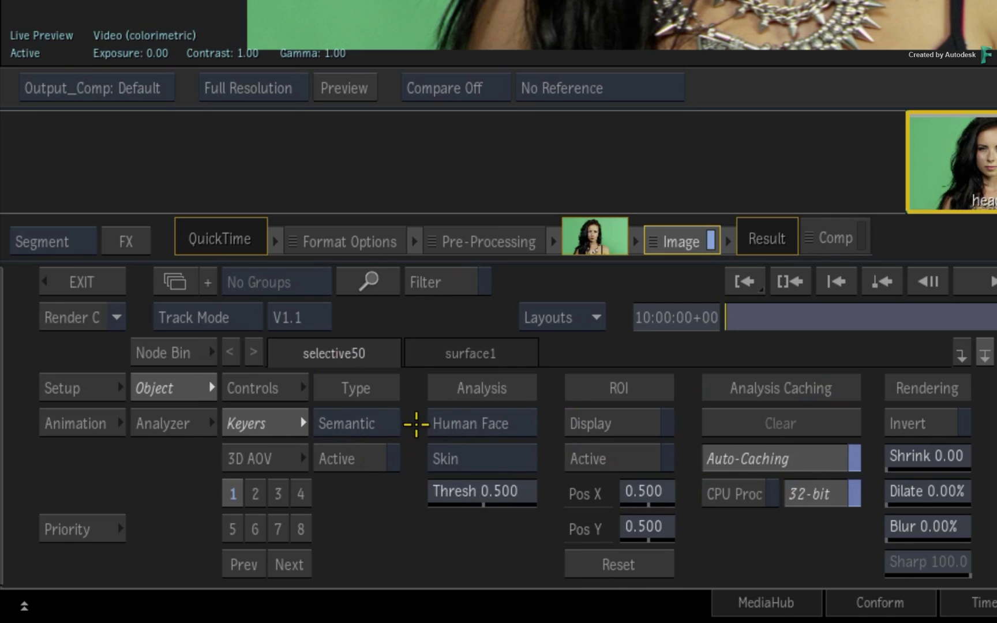
pyautogui.click(444, 424)
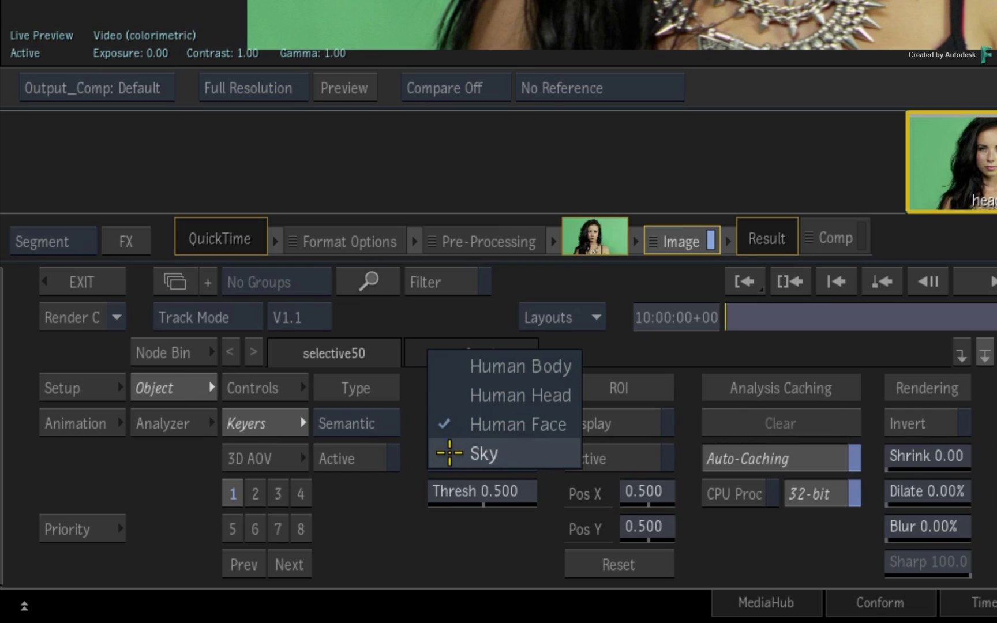
pyautogui.click(445, 425)
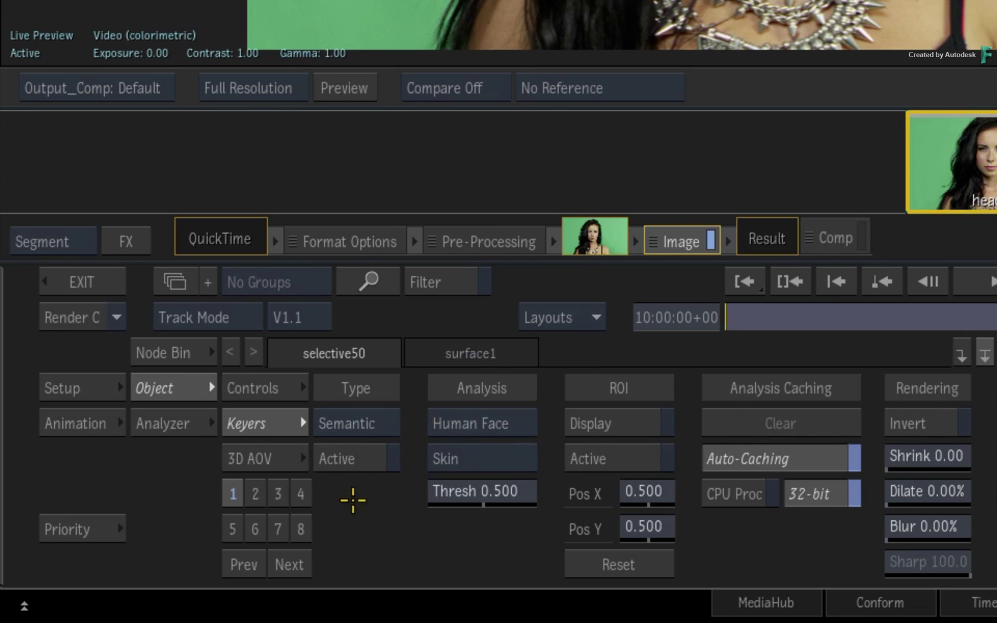
pyautogui.click(341, 460)
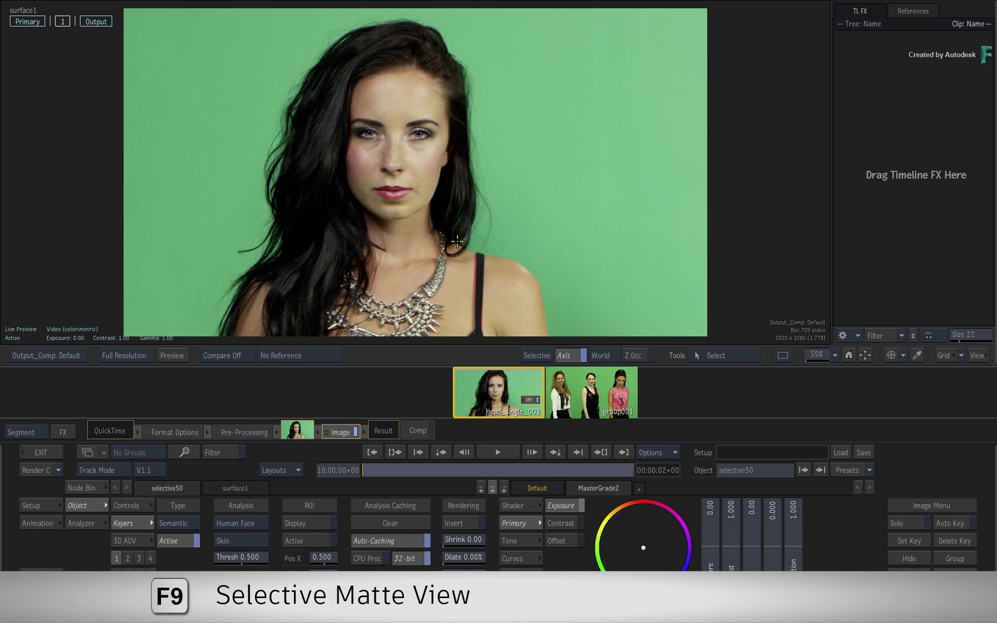
# - Display the selective view and refine the skin matte with Shrink 0.33 and Blur 1.40%, then scrub the clip
pyautogui.press('F9')
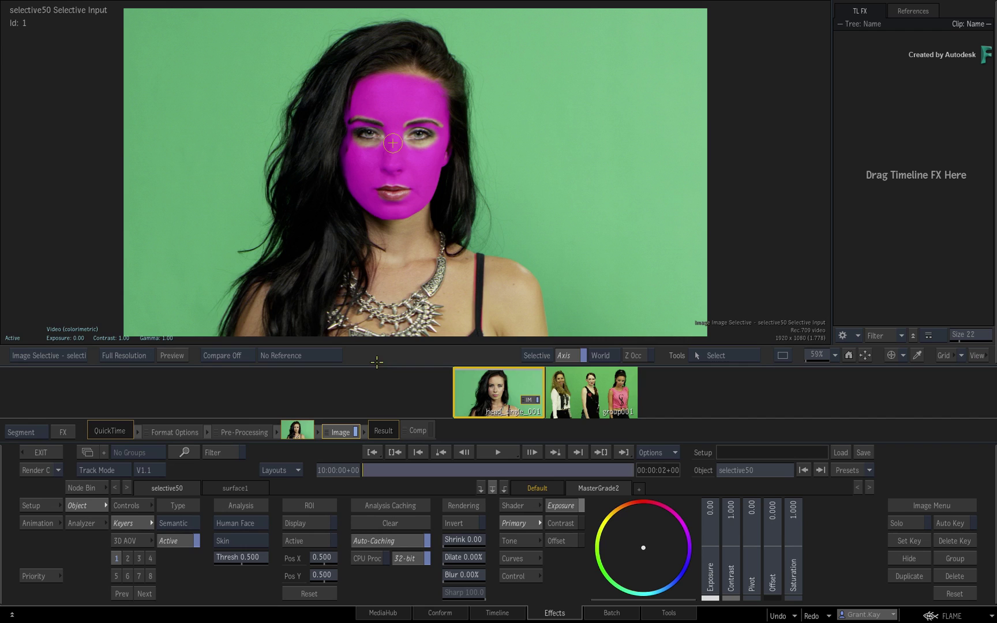
pyautogui.moveTo(244, 555); pyautogui.dragTo(279, 557)
pyautogui.moveTo(467, 543); pyautogui.dragTo(473, 540)
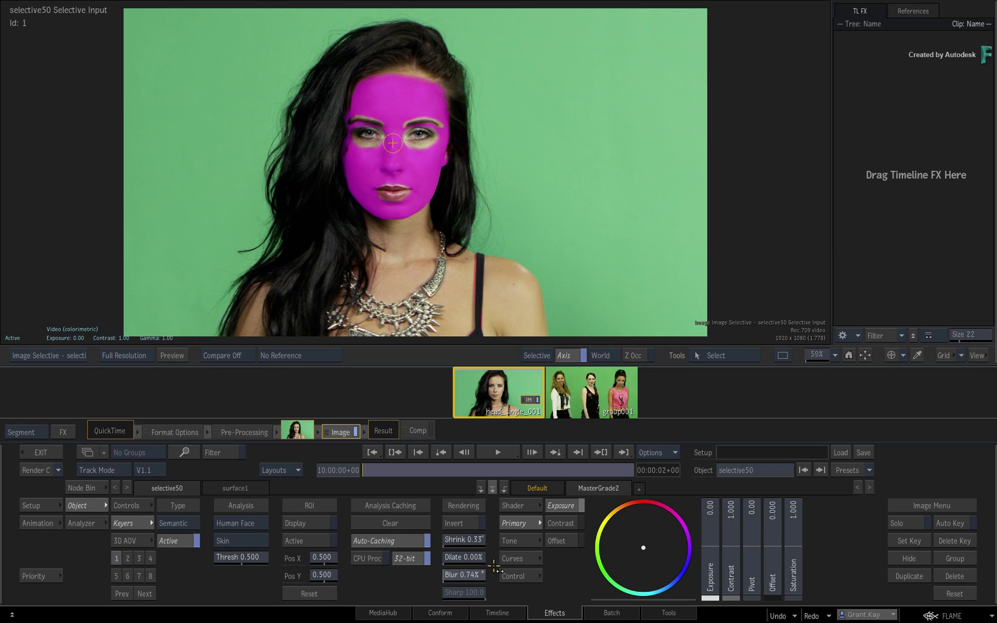
pyautogui.moveTo(513, 560); pyautogui.dragTo(516, 559)
pyautogui.moveTo(399, 464); pyautogui.dragTo(326, 478)
# - Set the facial feature to Eye Bags and switch the viewport to the result view
pyautogui.click(255, 546)
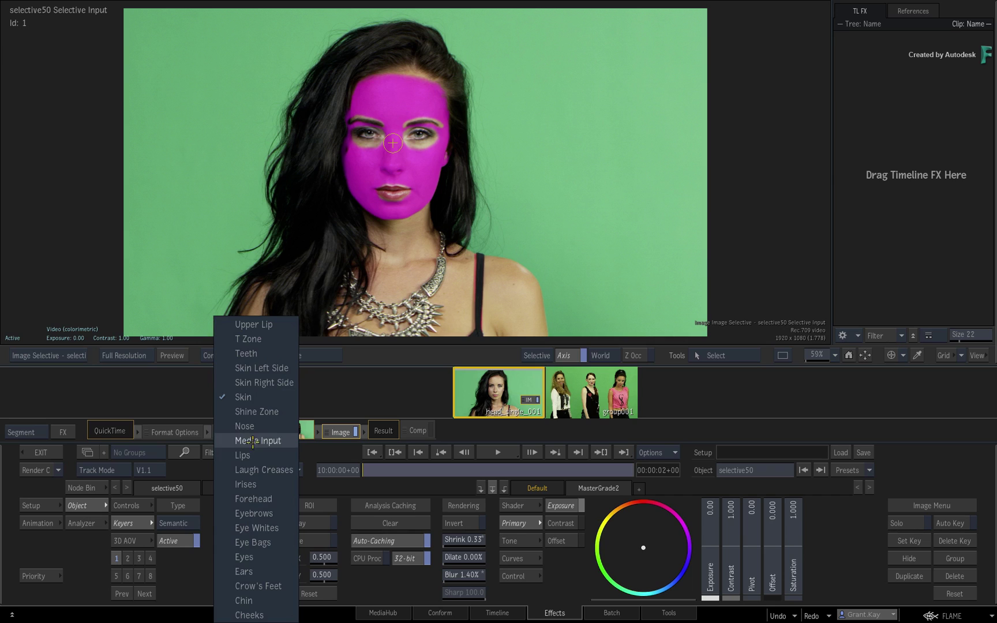
pyautogui.click(279, 542)
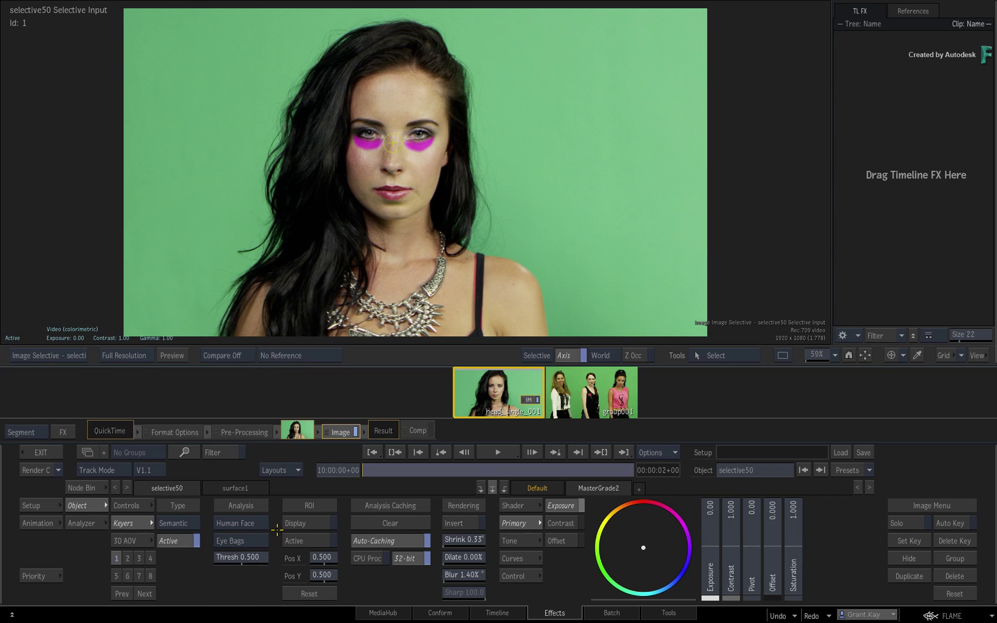
pyautogui.press('F4')
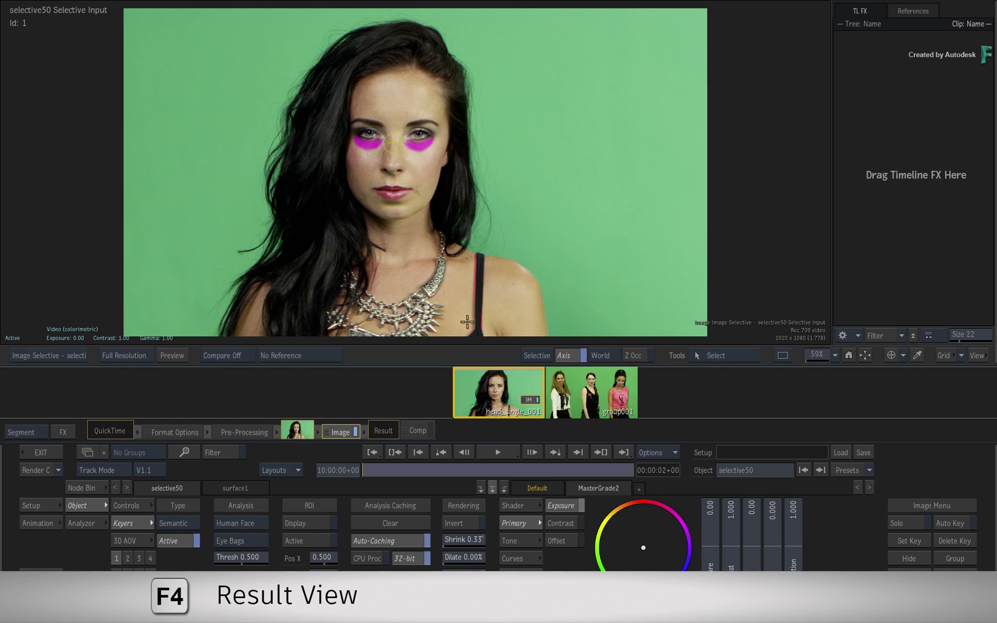
pyautogui.press('F4')
# - Try a primary Exposure adjustment on the eye bags and reset it
pyautogui.moveTo(466, 321); pyautogui.dragTo(536, 310)
pyautogui.moveTo(710, 553)
pyautogui.mouseDown()
pyautogui.moveTo(745, 552)
pyautogui.moveTo(709, 557)
pyautogui.mouseUp()
pyautogui.keyDown('ctrl'); pyautogui.click(708, 555); pyautogui.keyUp('ctrl')
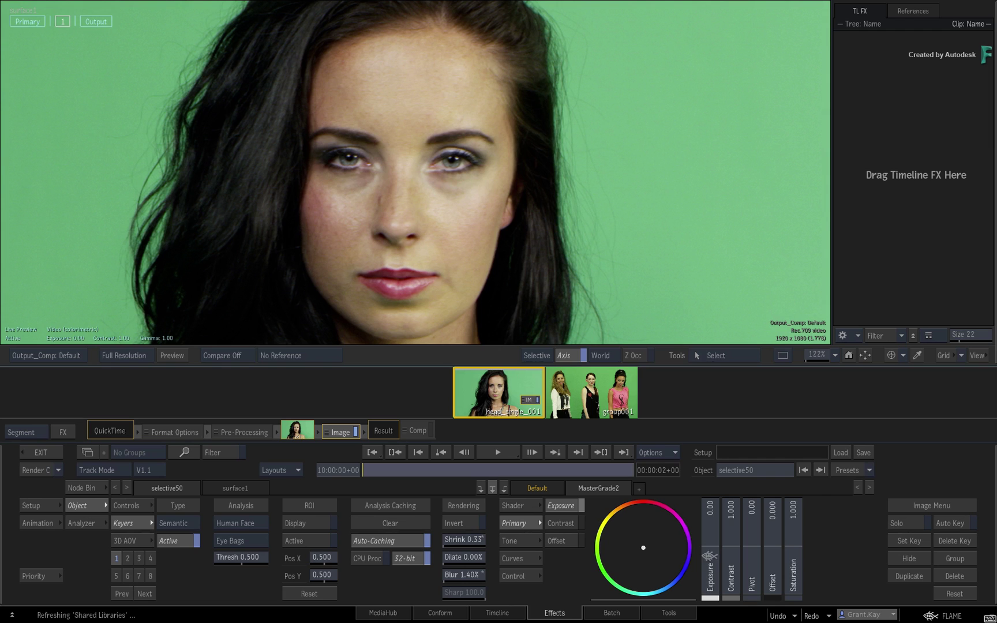
# - Add the A2Beauty Selective FX shader to the eye bags selective and adjust its Fix Size
pyautogui.click(643, 489)
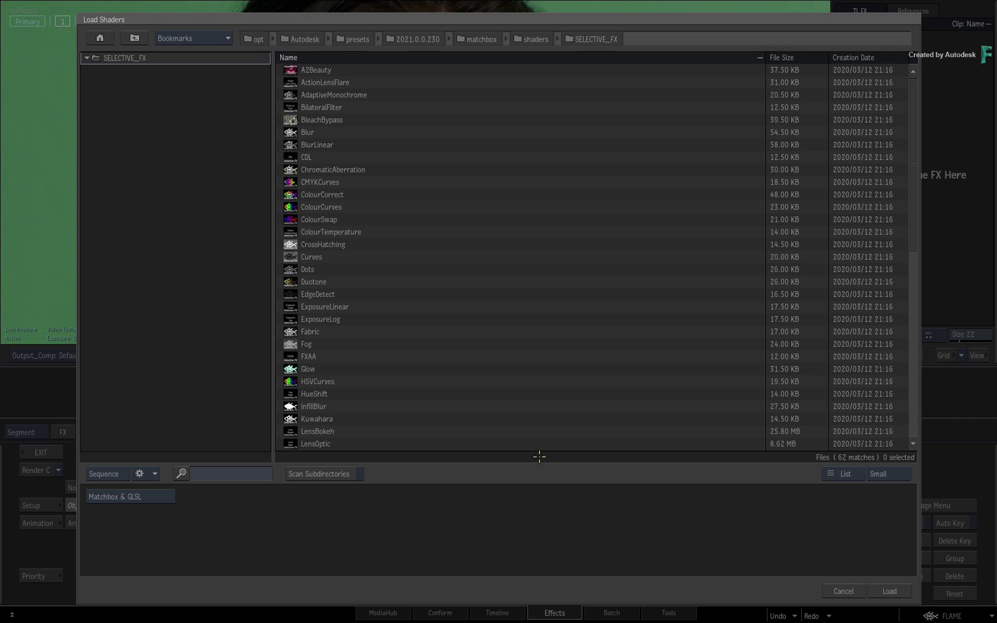
pyautogui.doubleClick(338, 70)
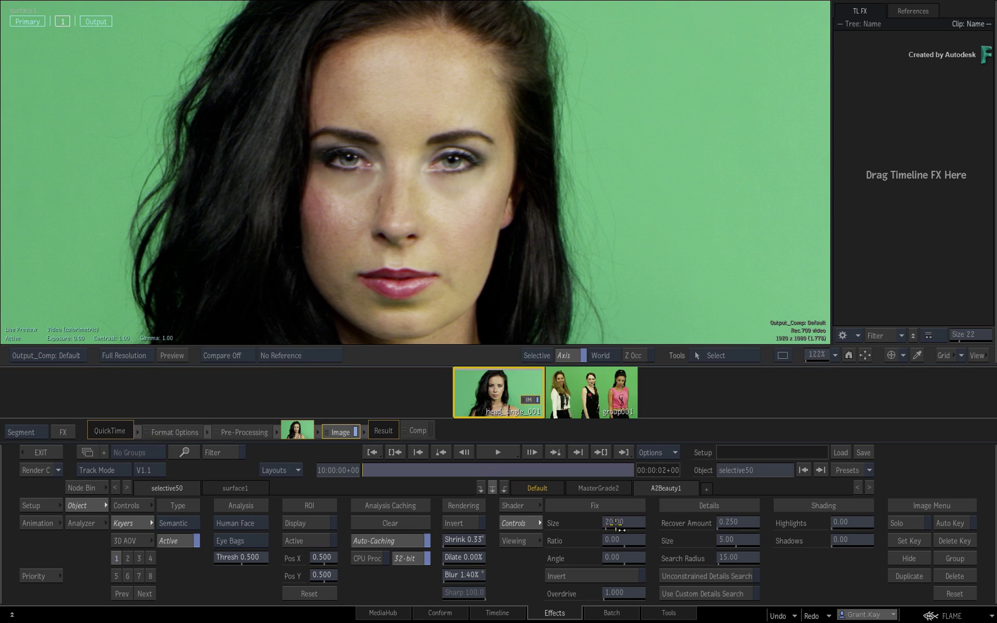
pyautogui.moveTo(615, 523); pyautogui.dragTo(626, 521)
# - Return to the MasterGrade2 shader and set the eye bags' primary Exposure to 0.14, with the whole frame in view
pyautogui.click(600, 489)
pyautogui.moveTo(717, 564); pyautogui.dragTo(729, 545)
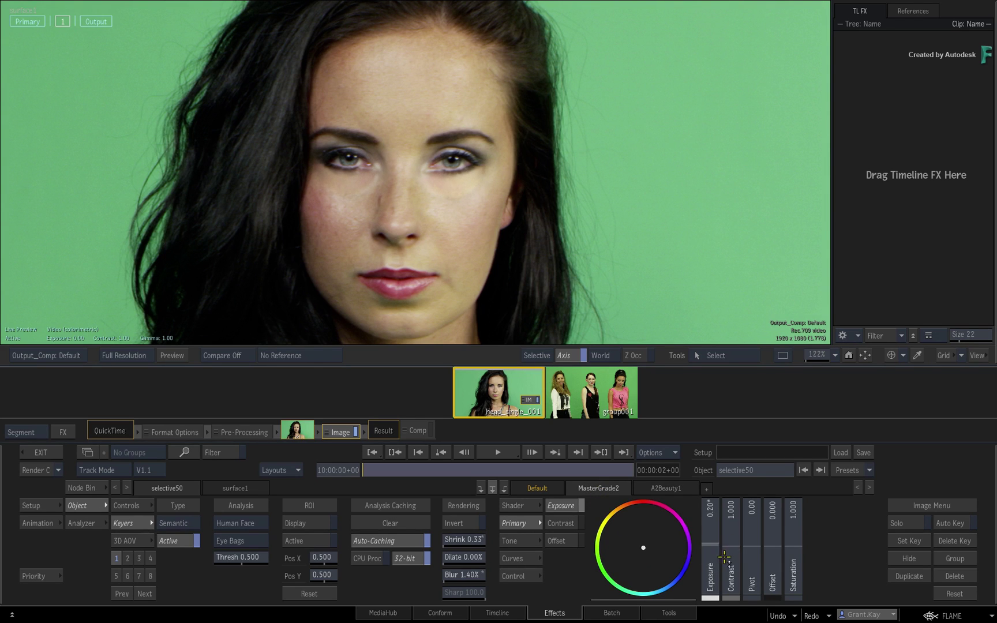
pyautogui.click(862, 355)
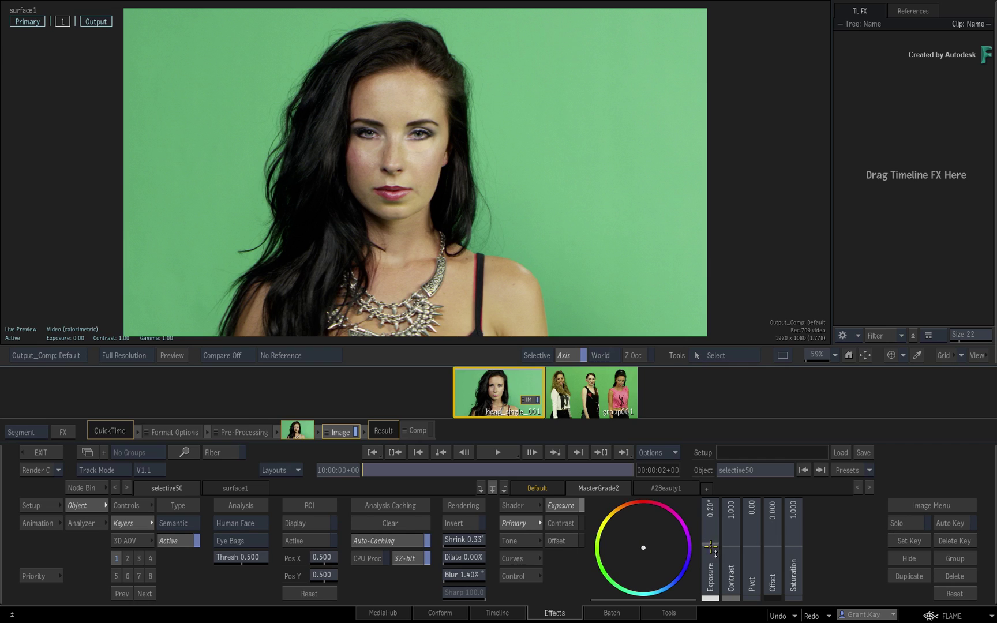
pyautogui.moveTo(711, 547); pyautogui.dragTo(707, 548)
# - Scrub through the clip in the result and selective views to check the eye bags matte, ending on the first frame
pyautogui.moveTo(396, 470); pyautogui.dragTo(549, 446)
pyautogui.press('F8')
pyautogui.press('F8')
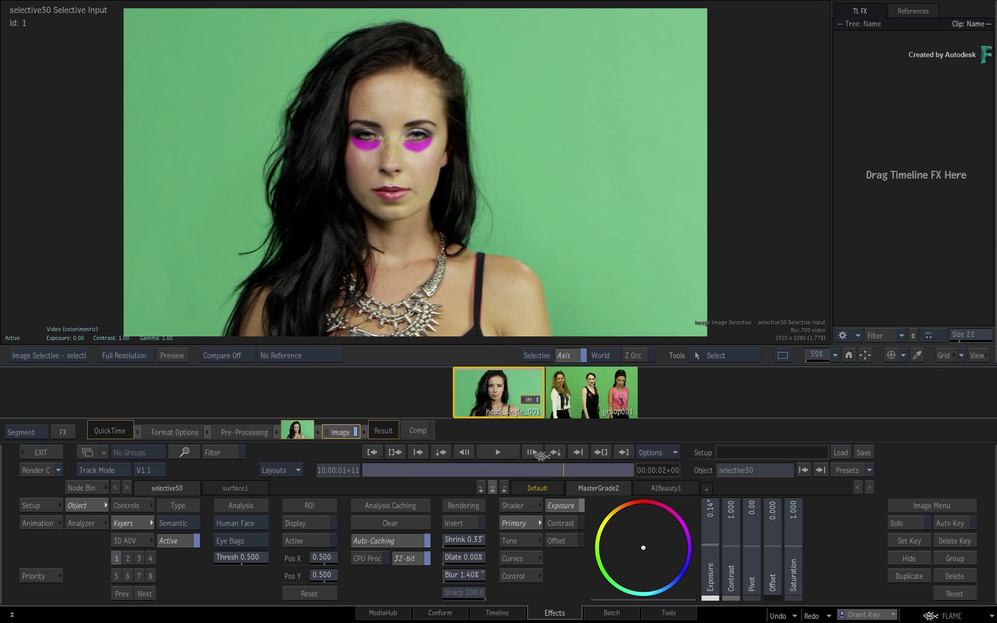
pyautogui.moveTo(542, 456); pyautogui.dragTo(363, 470)
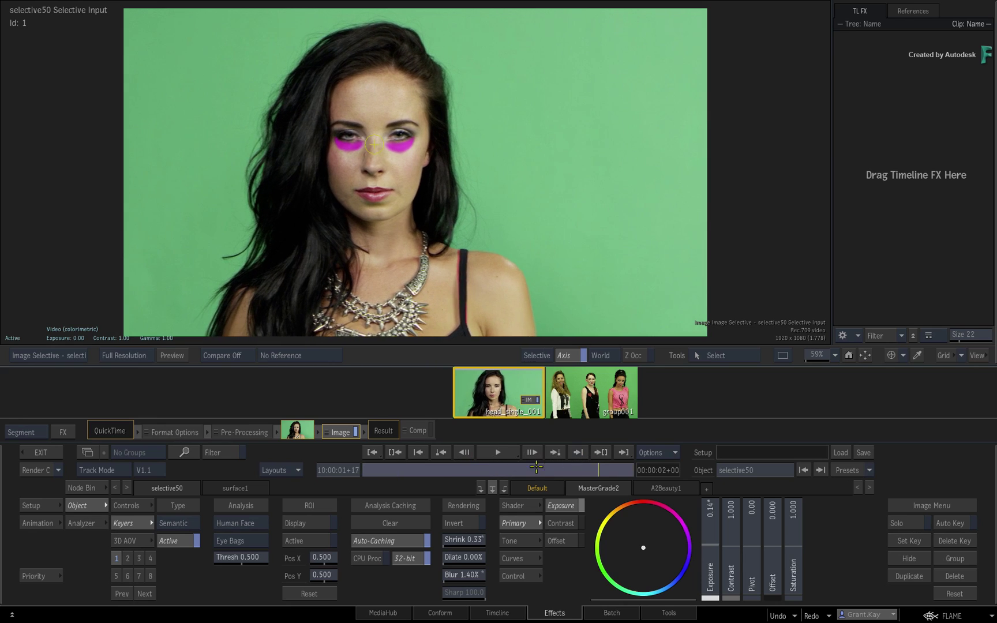
pyautogui.moveTo(536, 467); pyautogui.dragTo(315, 466)
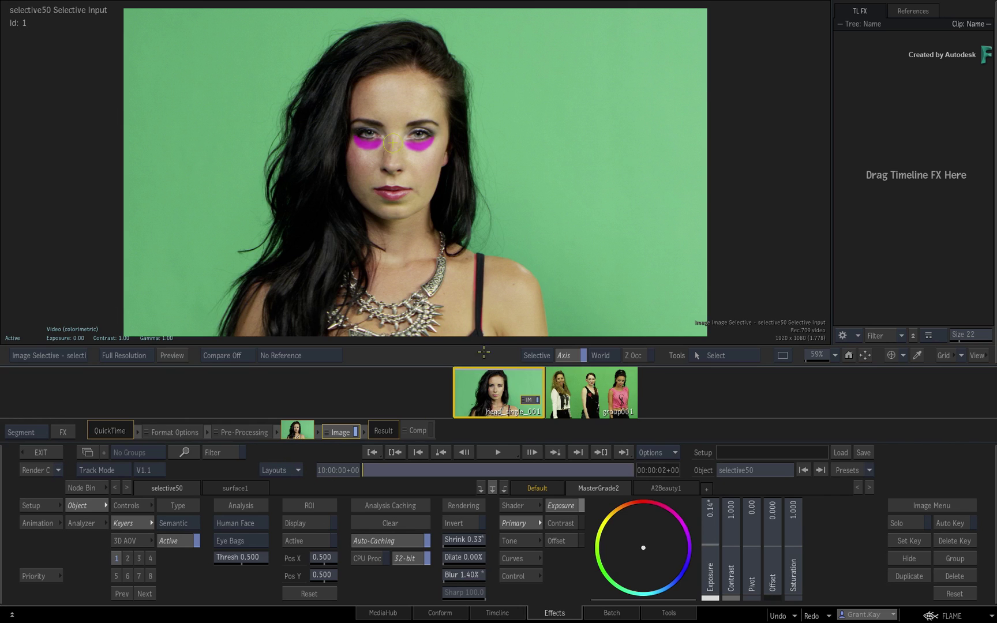
# - Create a second selective on the portrait clip, set its keyer type to Semantic and activate the keyer
pyautogui.moveTo(435, 177); pyautogui.dragTo(538, 217)
pyautogui.click(128, 558)
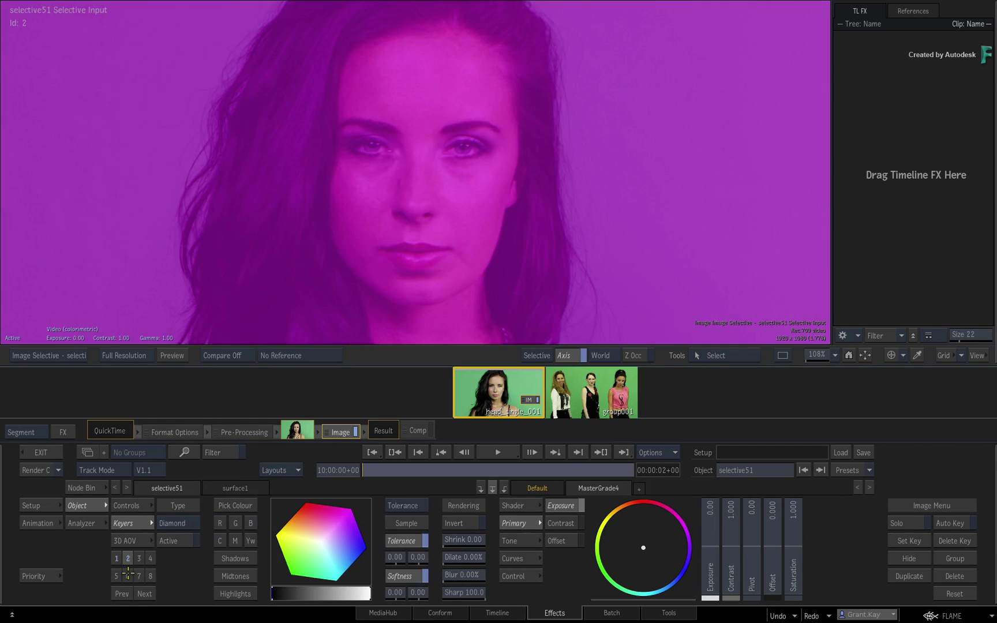
pyautogui.click(181, 523)
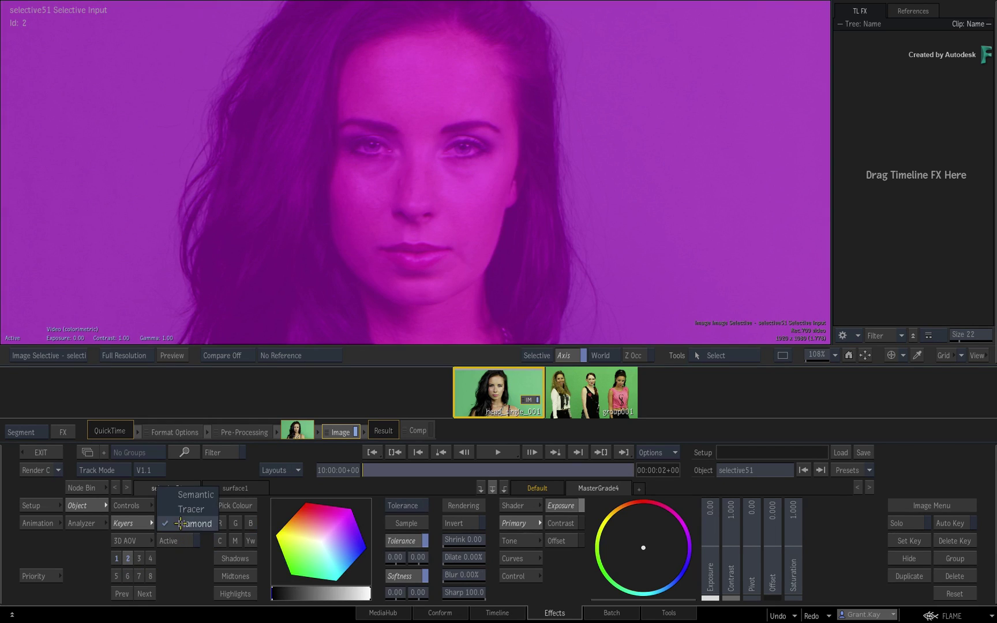
pyautogui.click(178, 494)
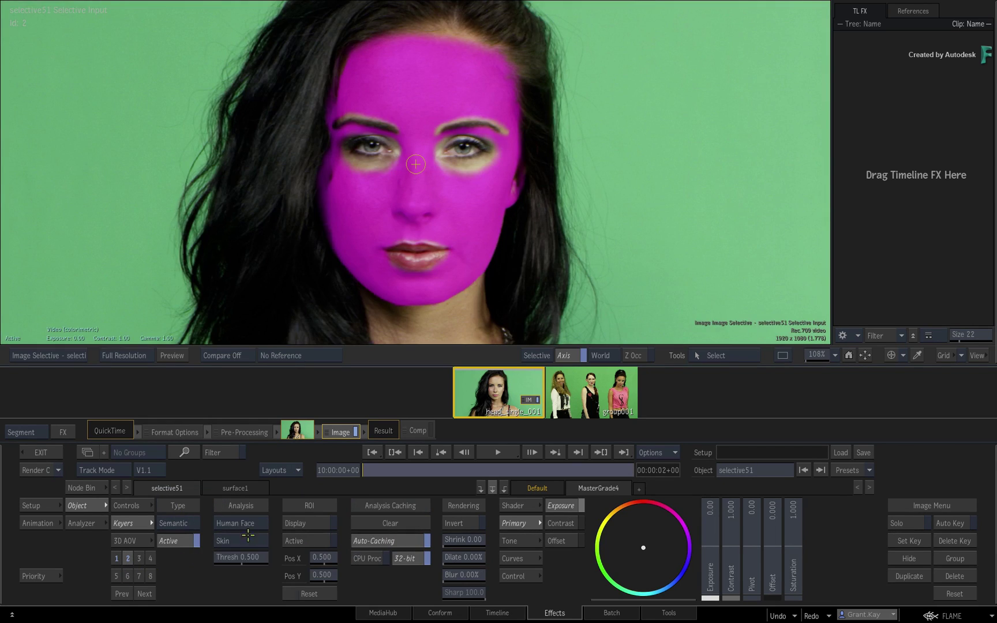
# - Set the facial feature to Lips and refine the matte with Blur 3.11% and Threshold 0.330
pyautogui.click(248, 536)
pyautogui.click(248, 455)
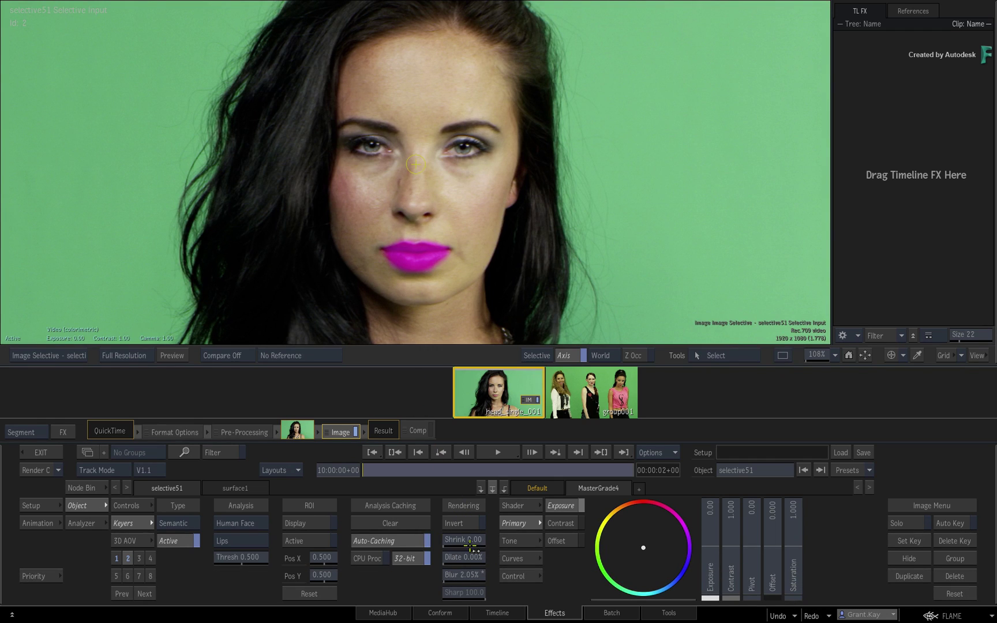
pyautogui.moveTo(468, 574); pyautogui.dragTo(504, 561)
pyautogui.moveTo(245, 559); pyautogui.dragTo(231, 552)
# - Display the result view and grade the lips with Saturation 1.961 and Exposure -0.22
pyautogui.press('F4')
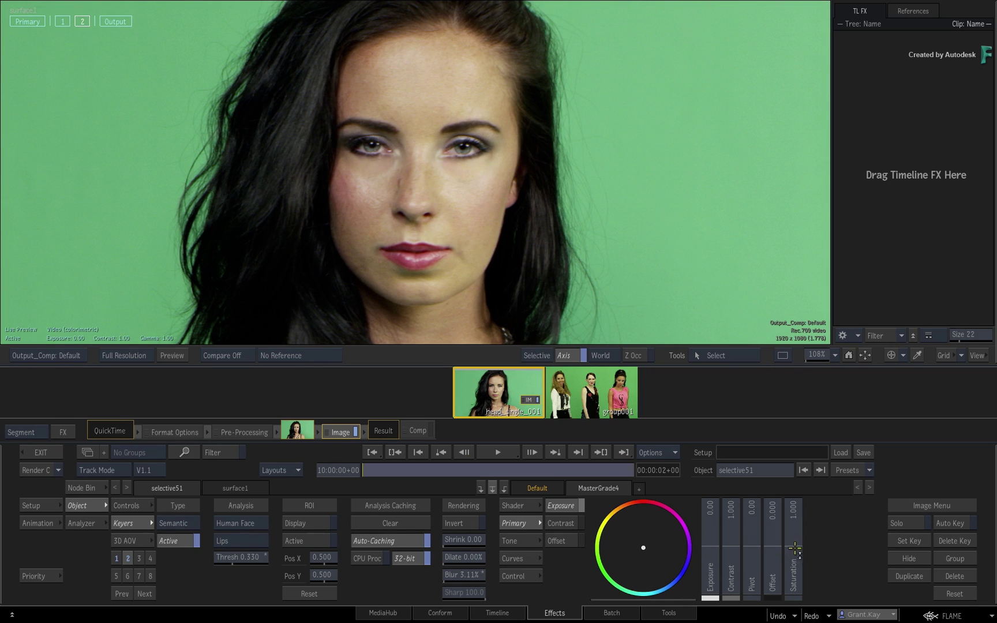
pyautogui.moveTo(795, 548); pyautogui.dragTo(854, 532)
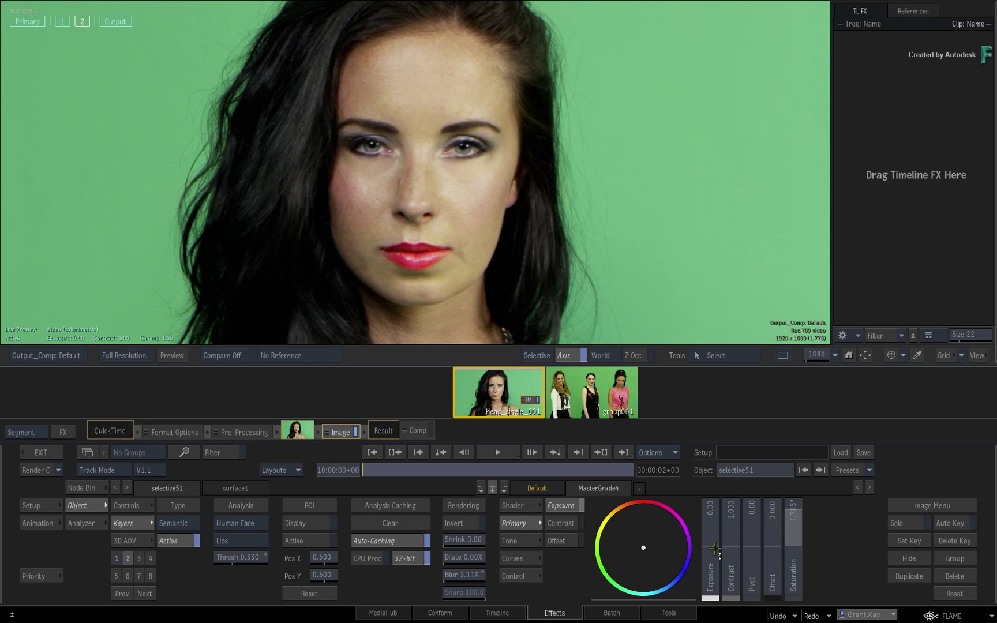
pyautogui.moveTo(714, 550); pyautogui.dragTo(691, 549)
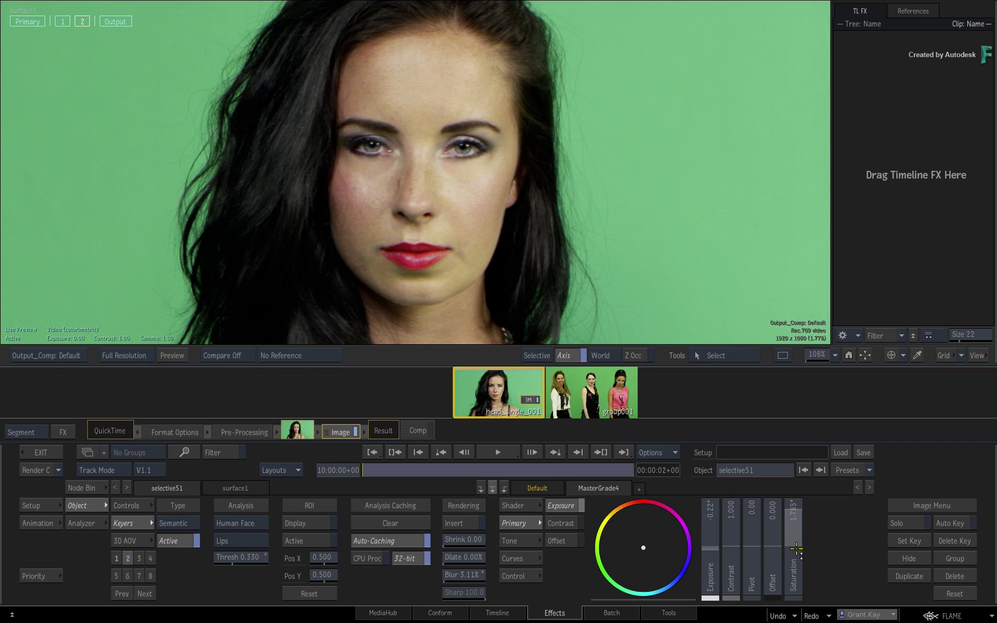
pyautogui.moveTo(797, 550); pyautogui.dragTo(808, 543)
# - Play the clip while shifting the lips' exposure colour towards red and setting Exposure to -0.58, ending on the first frame
pyautogui.click(497, 454)
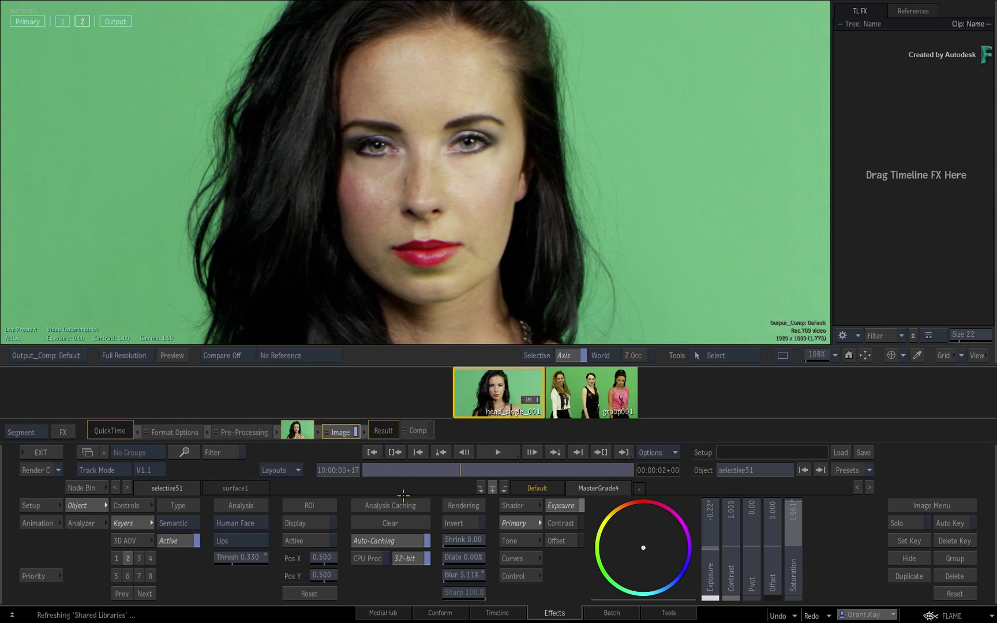
pyautogui.moveTo(651, 537); pyautogui.dragTo(646, 481)
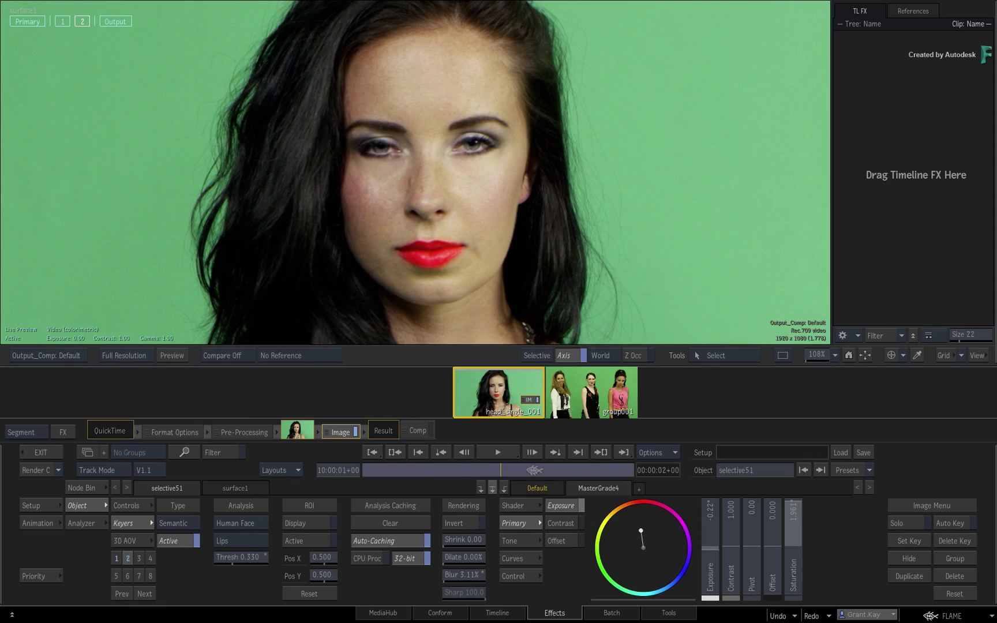
pyautogui.moveTo(708, 555); pyautogui.dragTo(679, 556)
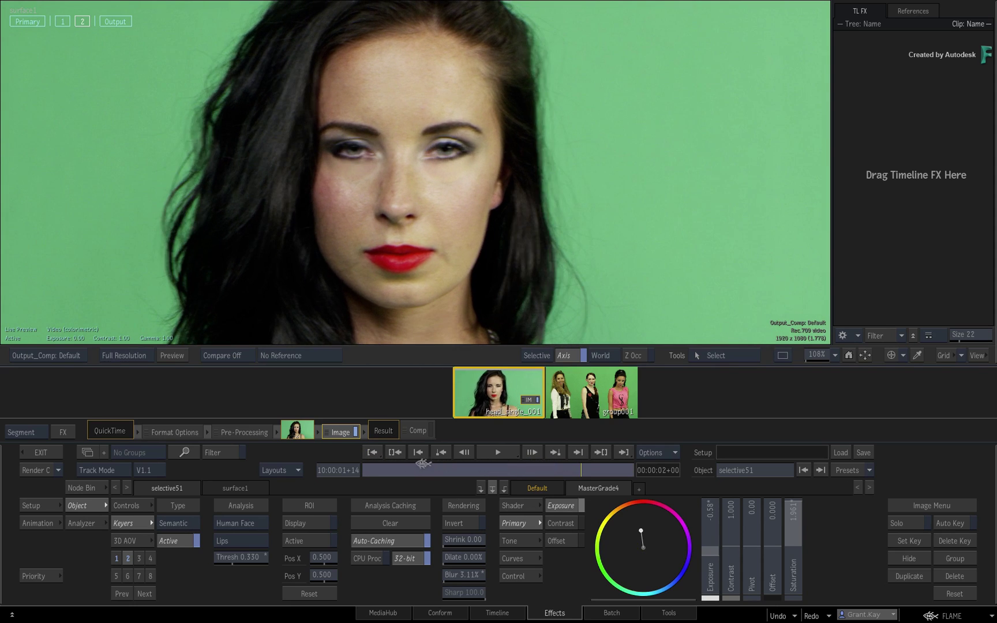
pyautogui.moveTo(379, 462); pyautogui.dragTo(345, 462)
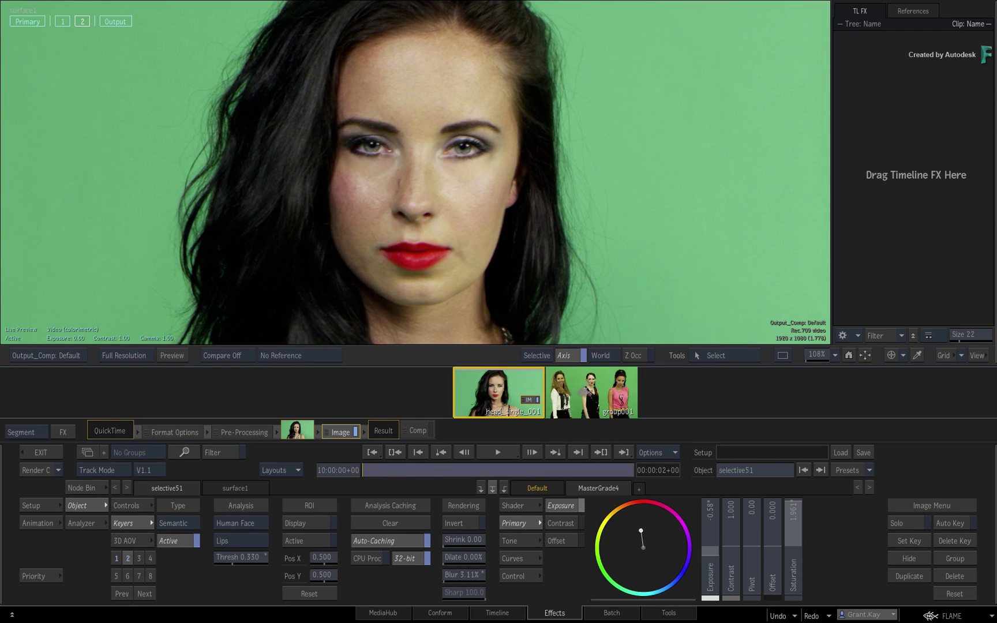
# - Switch to the group001 segment, fit it in the viewport and scrub through the clip, returning to its first frame
pyautogui.click(581, 397)
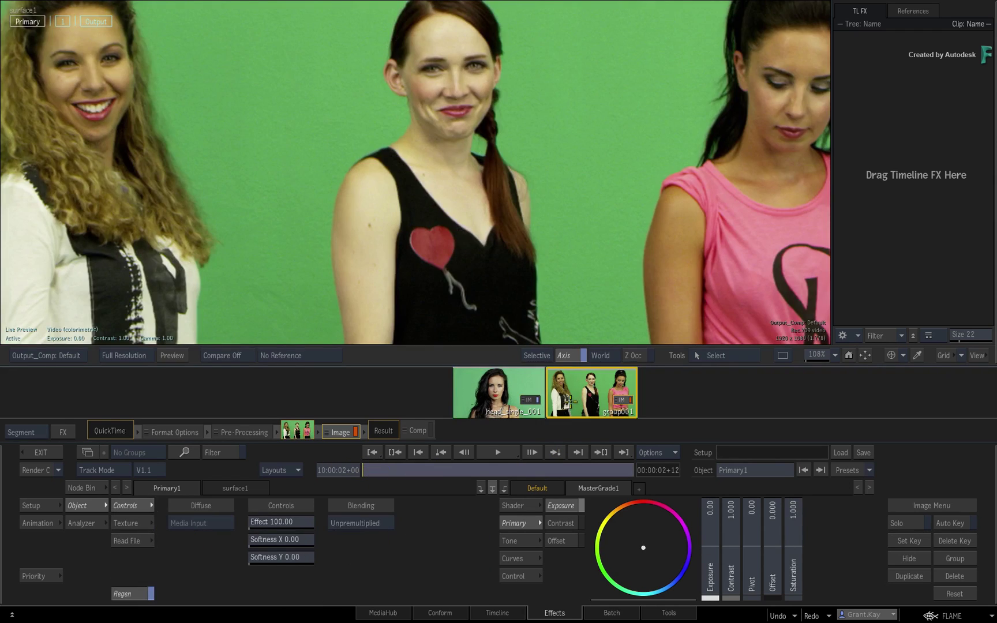
pyautogui.click(864, 356)
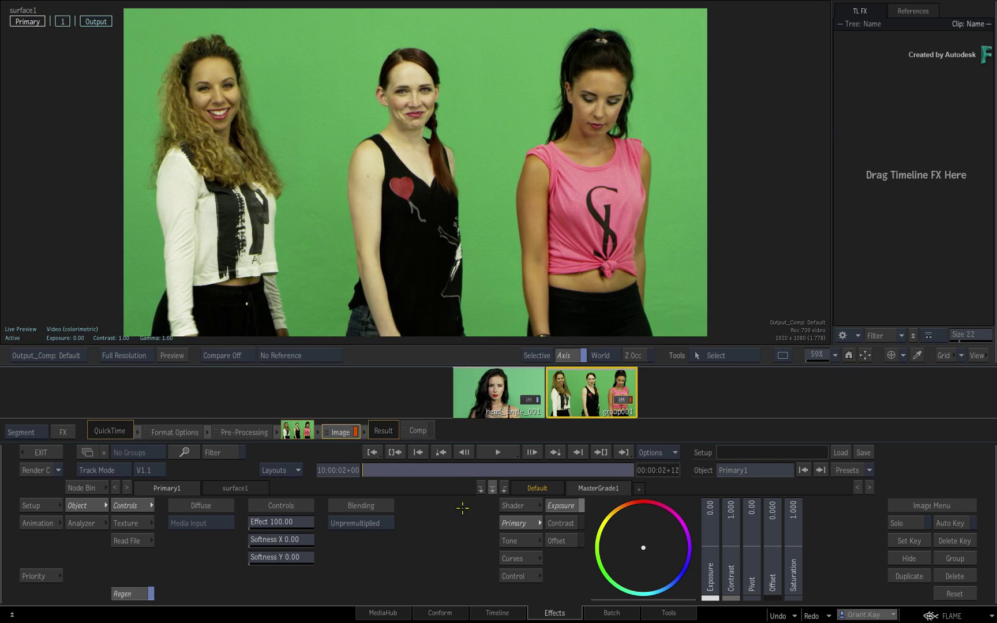
pyautogui.moveTo(366, 471); pyautogui.dragTo(448, 462)
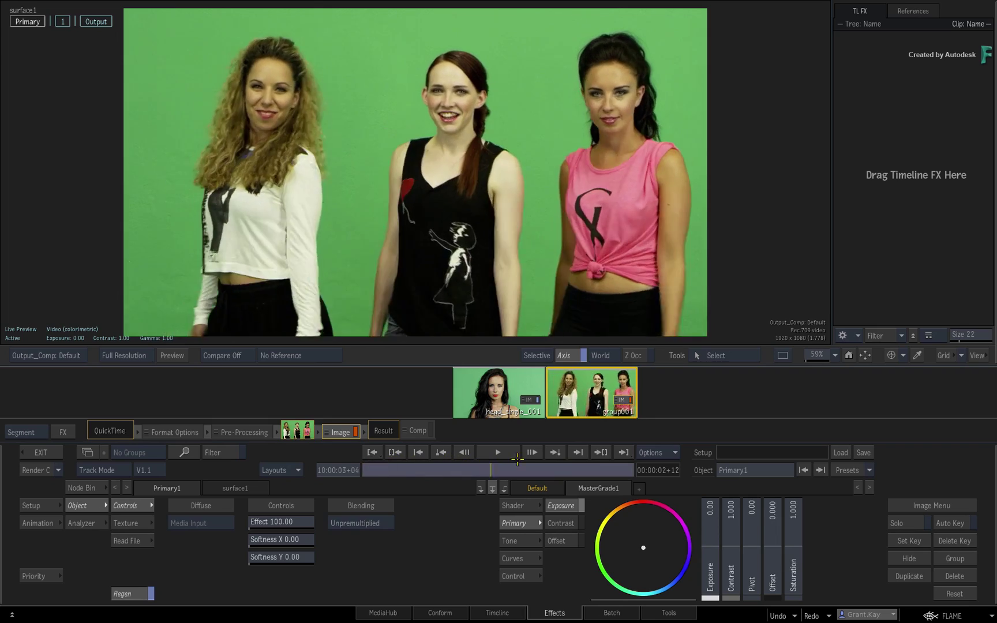
pyautogui.moveTo(610, 461); pyautogui.dragTo(366, 469)
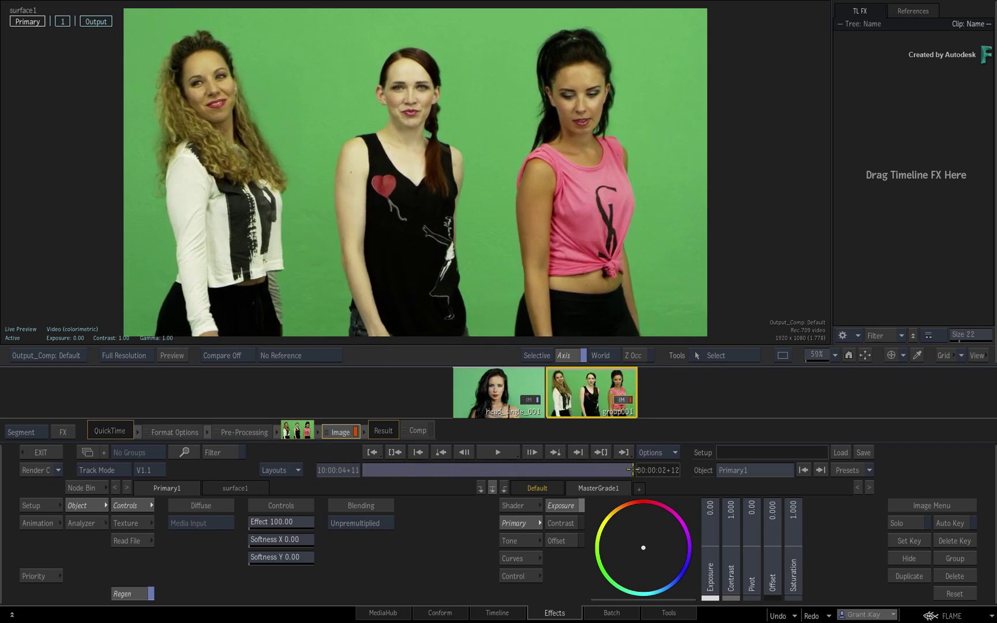
pyautogui.moveTo(528, 464); pyautogui.dragTo(346, 465)
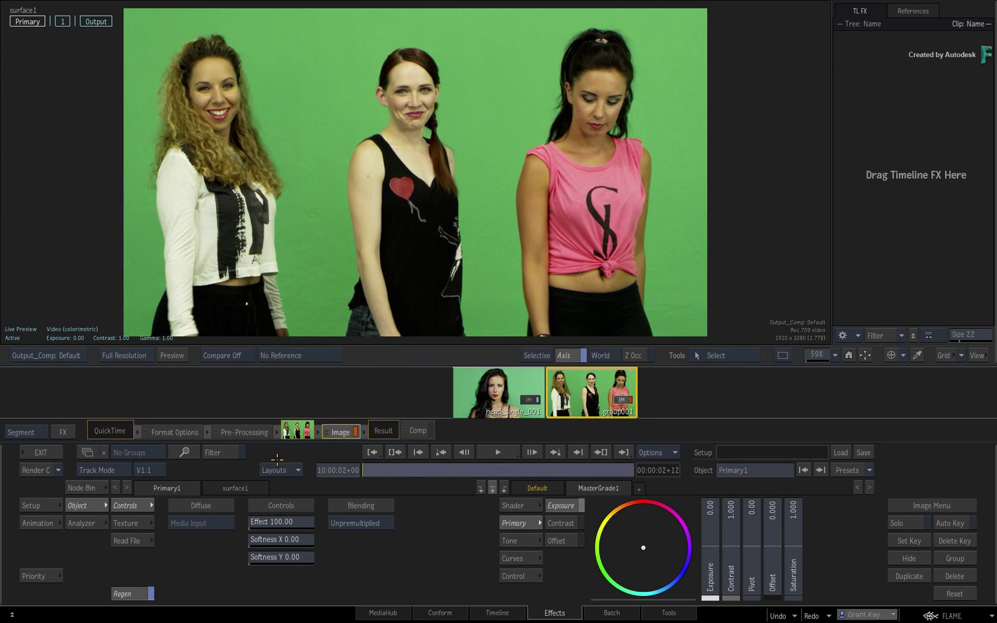
# - Create a selective on the group shot, activate a Semantic Human Face keyer for Skin and display the selective view
pyautogui.click(62, 20)
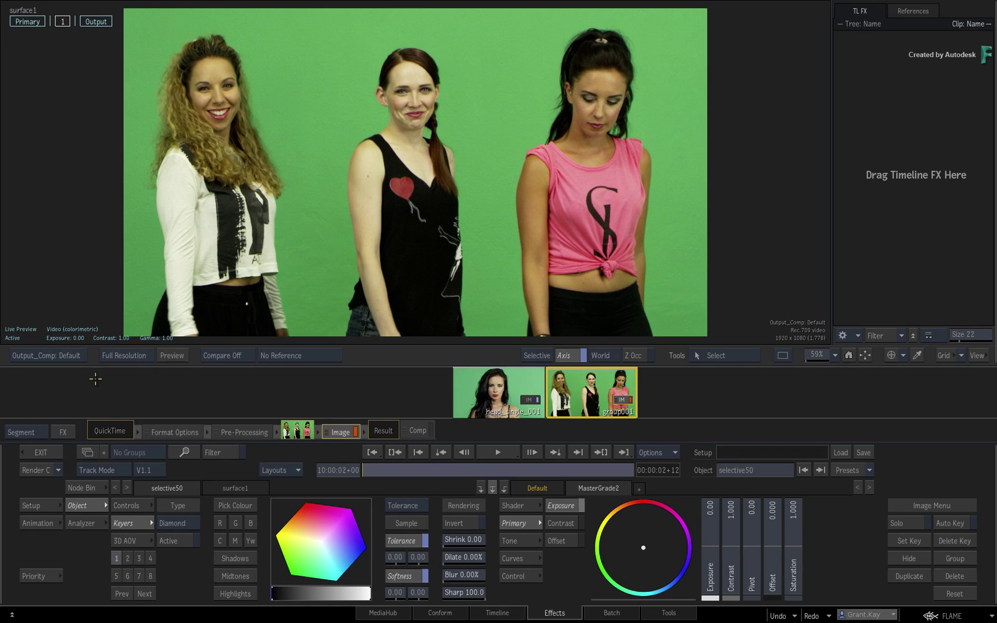
pyautogui.click(179, 523)
pyautogui.click(191, 505)
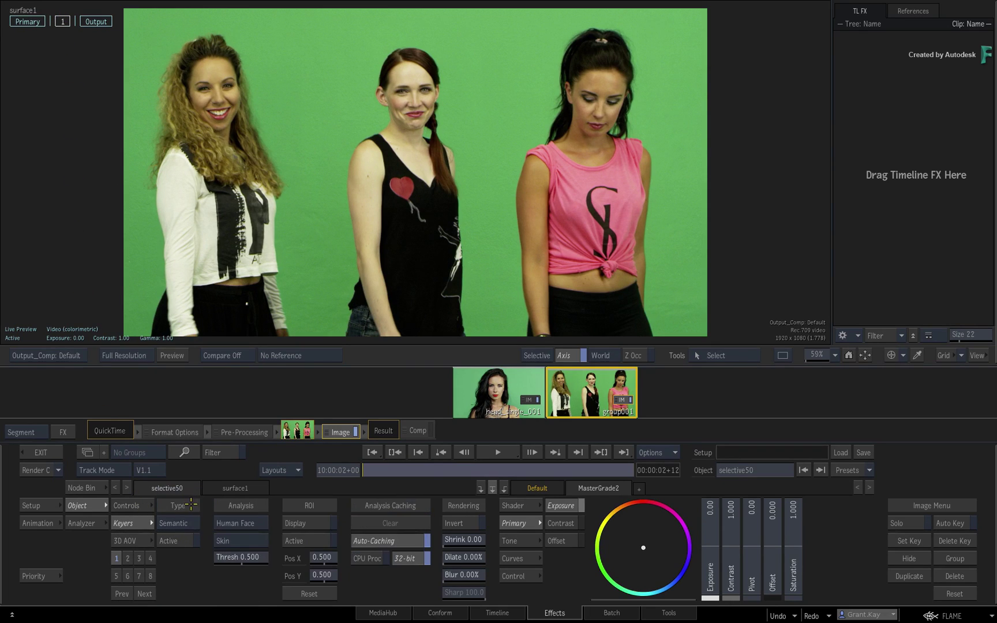
pyautogui.click(174, 541)
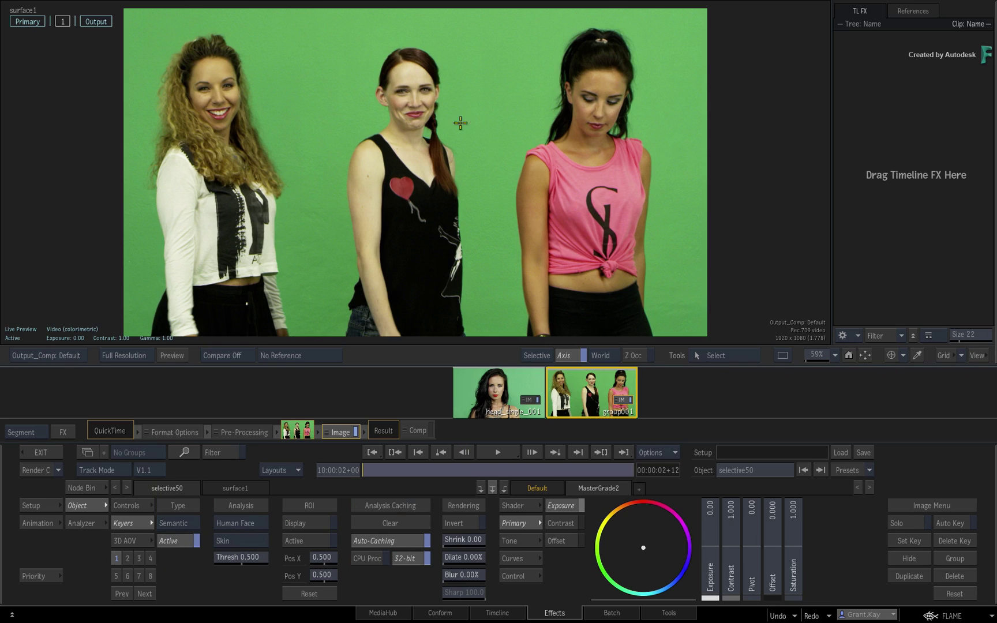
pyautogui.press('F9')
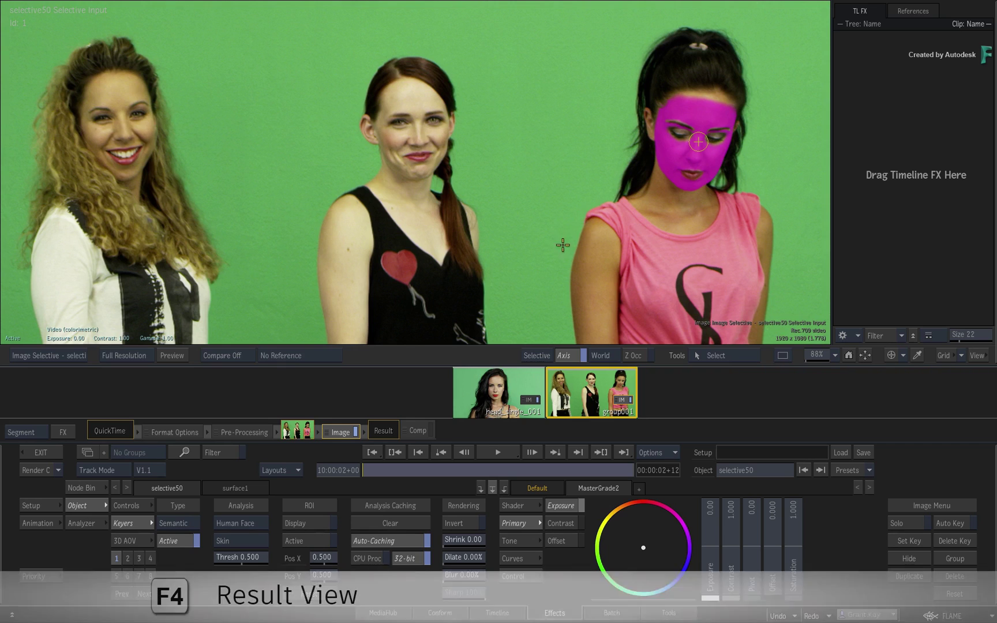
# - Display the result view and set the face selective's primary Exposure to 0.36 and matte Blur to 0.76%
pyautogui.press('F4')
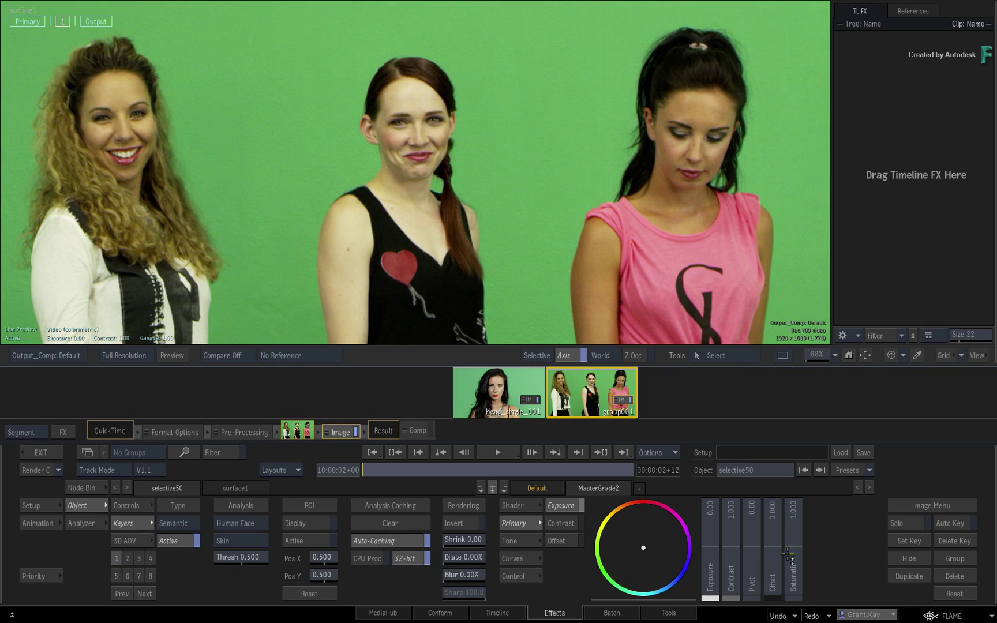
pyautogui.moveTo(718, 547); pyautogui.dragTo(740, 538)
pyautogui.moveTo(452, 573); pyautogui.dragTo(479, 580)
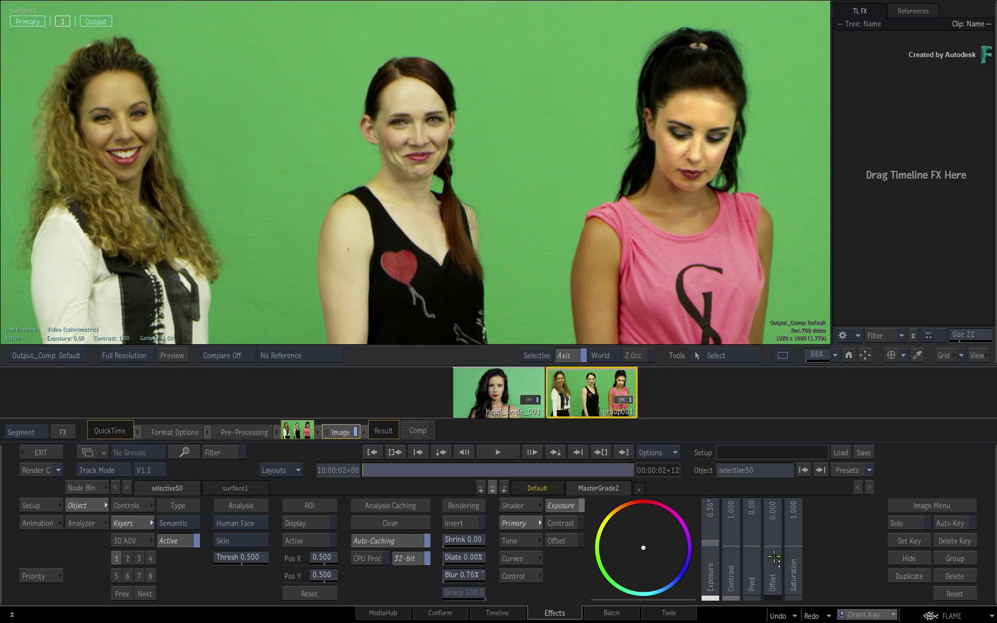
# - Split the viewer into two viewports, showing the selective view beside the result view
pyautogui.hotkey('alt', '2')
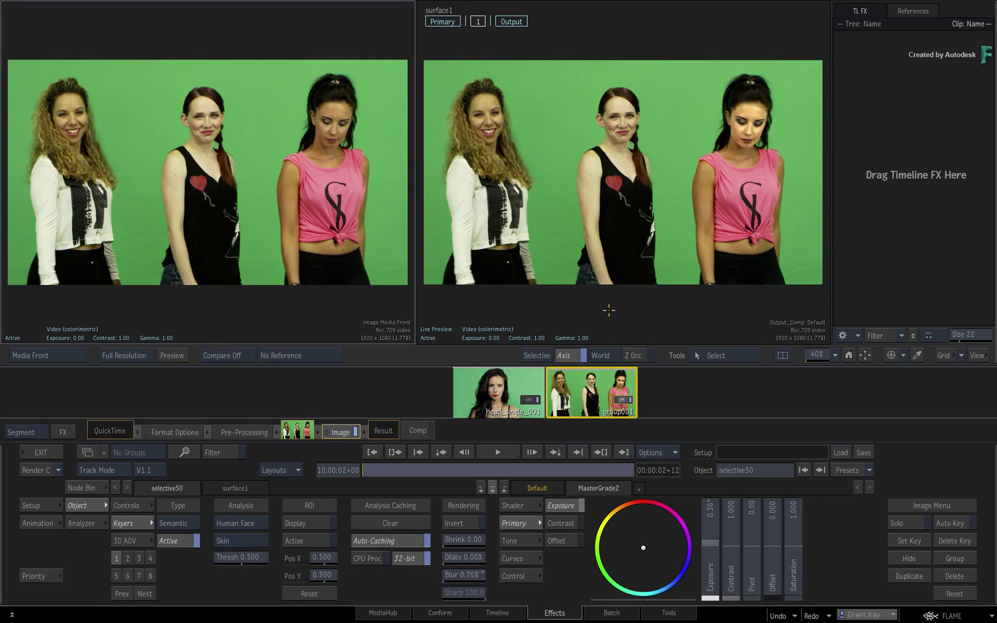
pyautogui.press('F4')
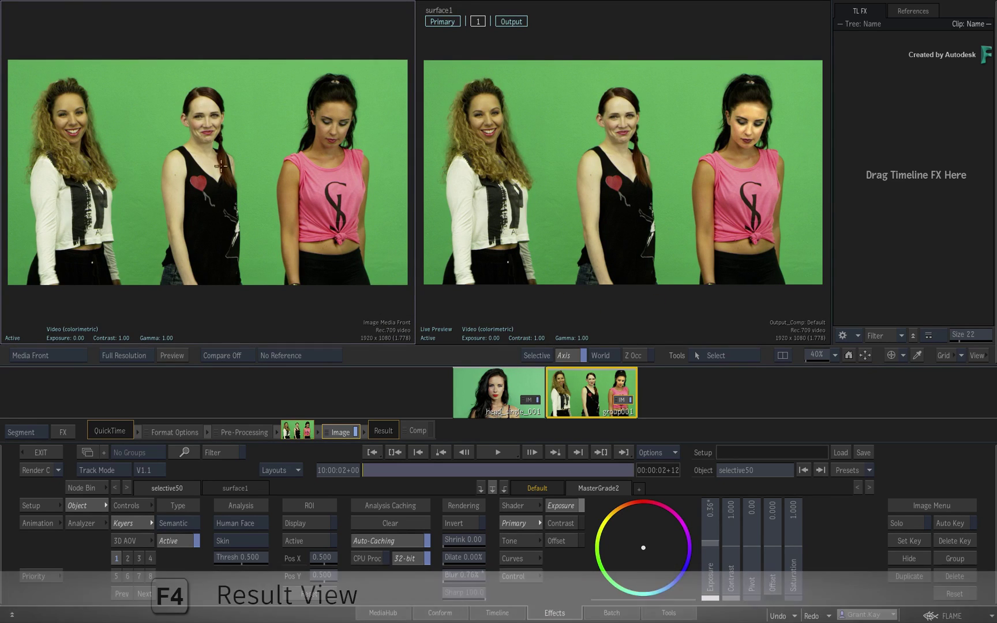
pyautogui.press('F9')
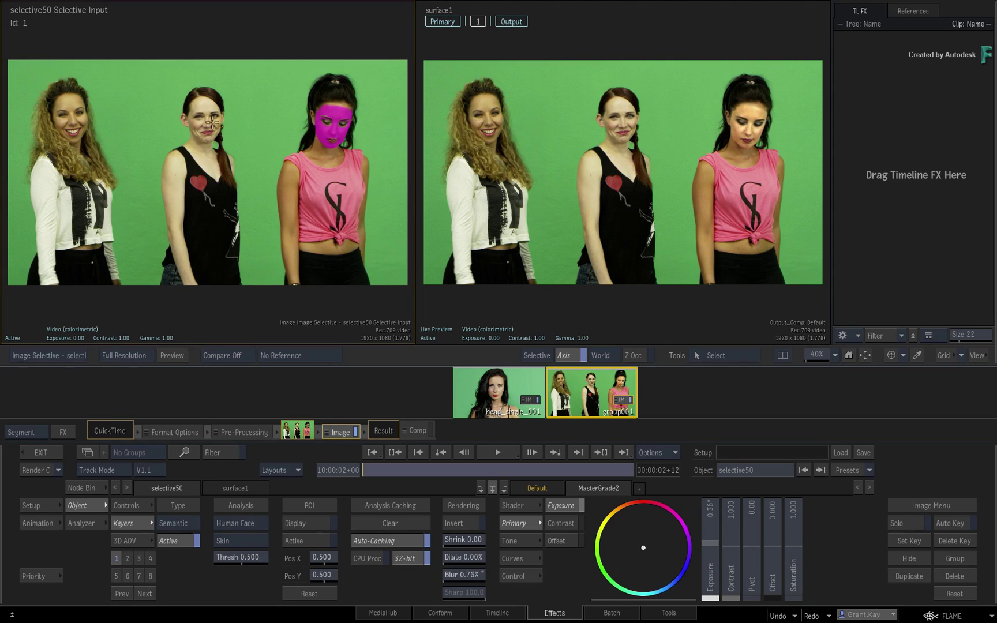
# - Pick the middle woman's face for the keyer, try the curly-haired woman's face, and return to the middle woman's face
pyautogui.click(206, 116)
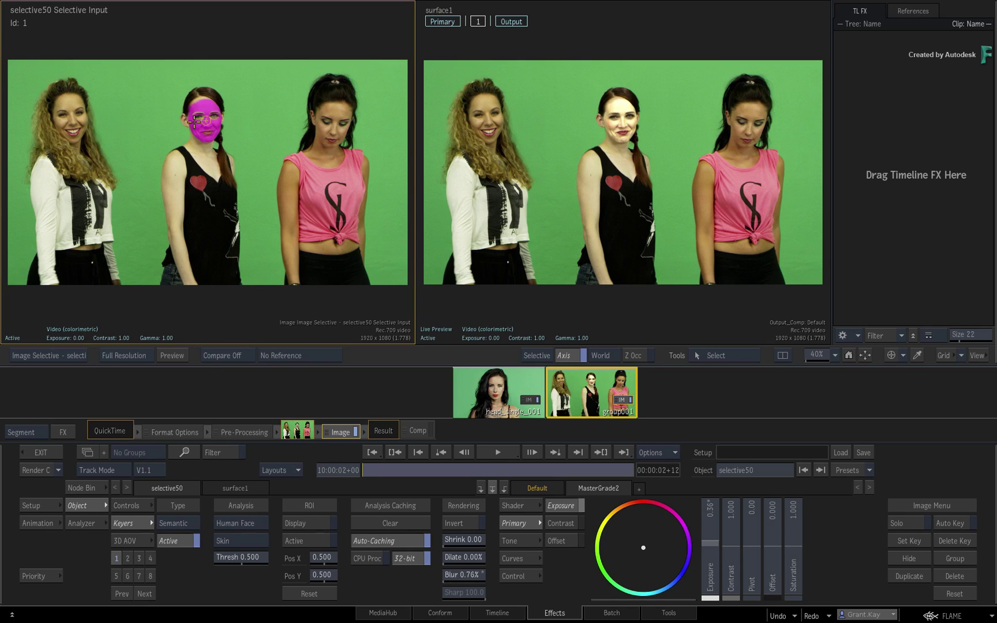
pyautogui.click(69, 120)
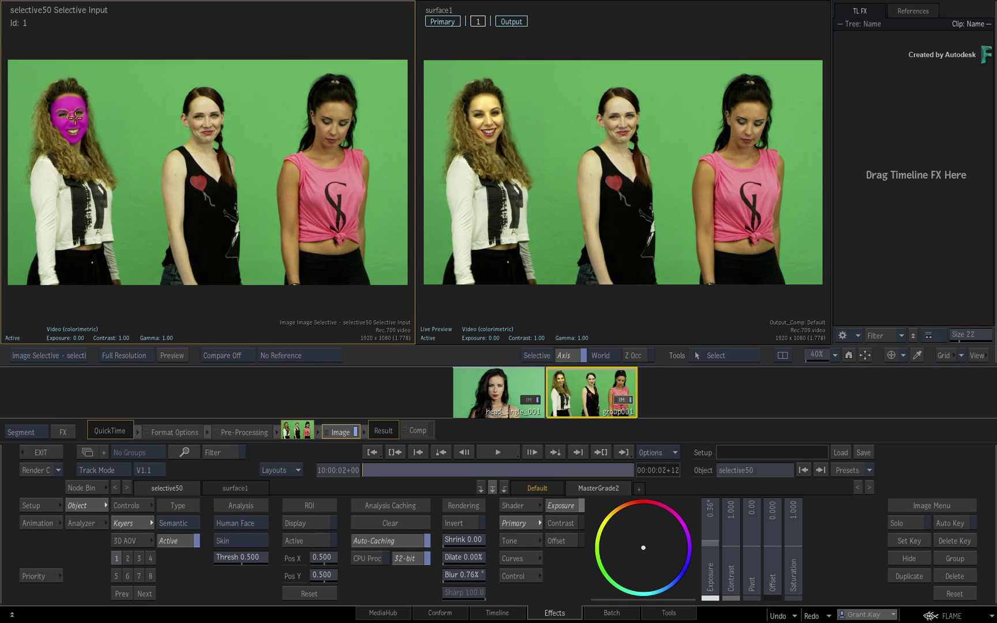
pyautogui.click(207, 118)
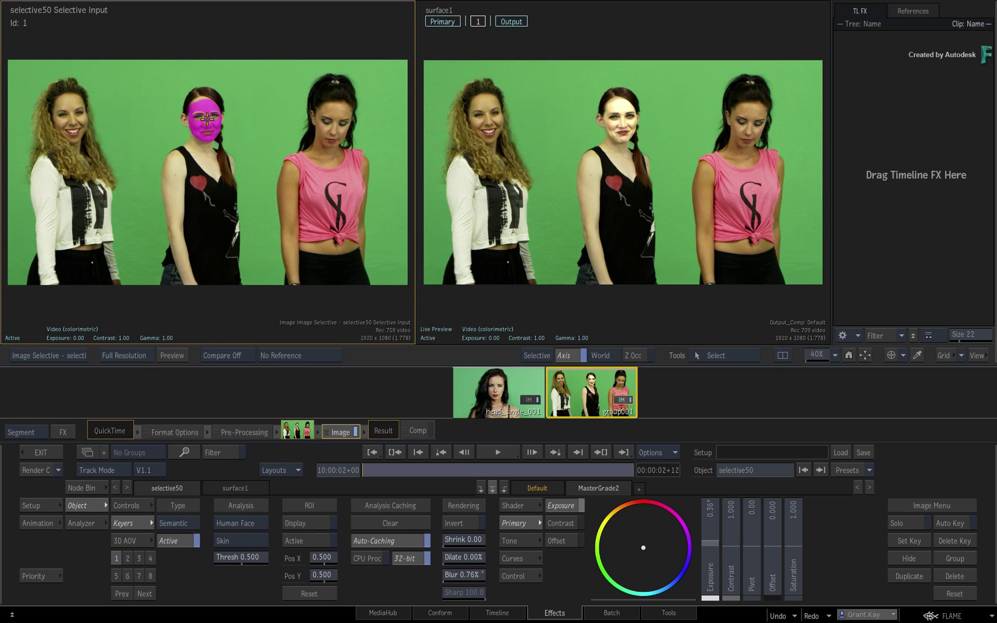
# - Pick the face of the woman in pink for the keyer and set the matte Blur to 5.21%
pyautogui.click(335, 122)
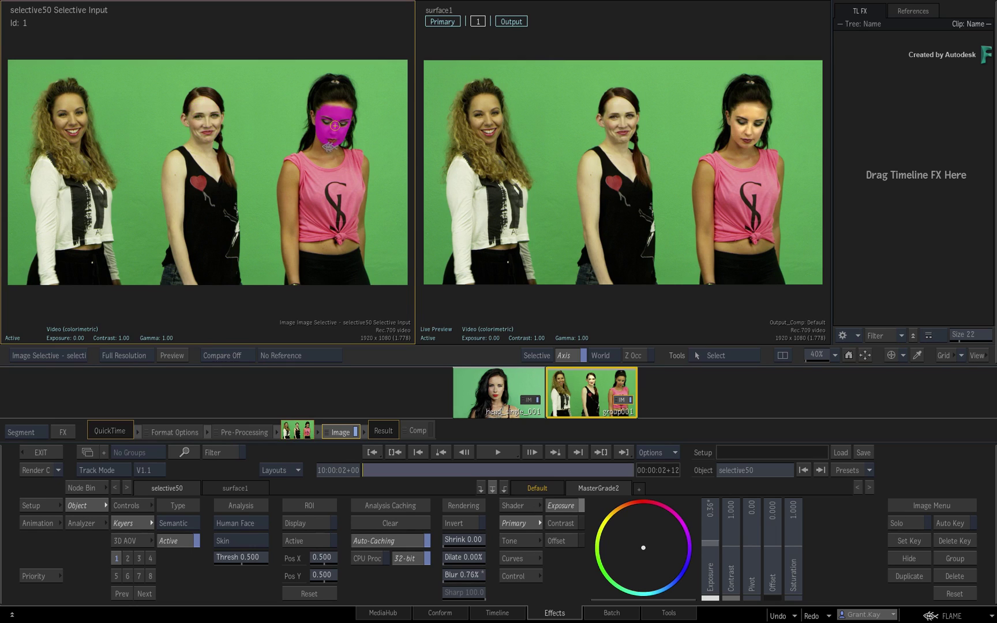
pyautogui.moveTo(453, 582); pyautogui.dragTo(492, 571)
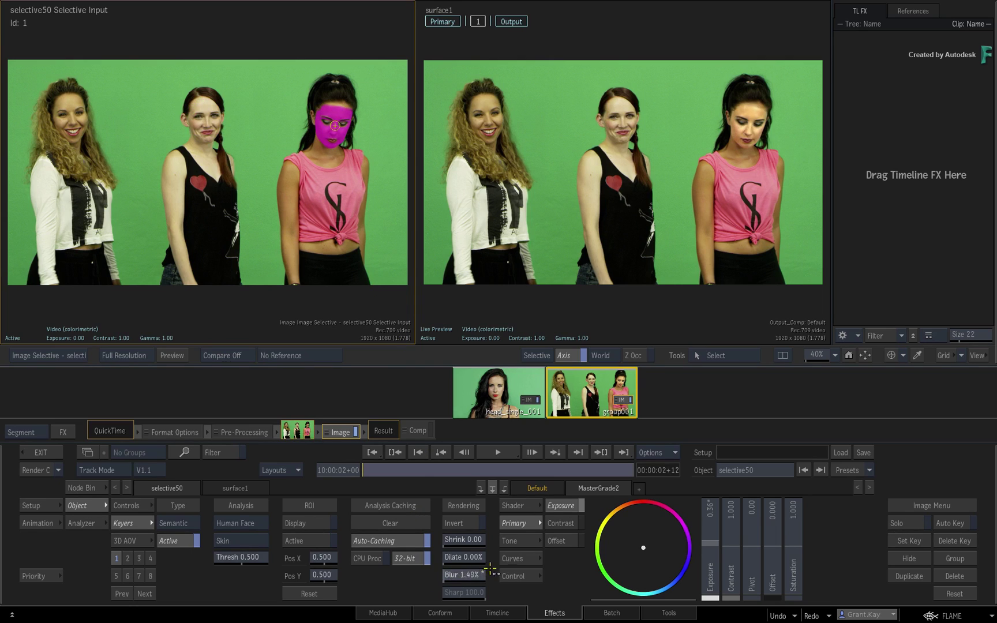
pyautogui.moveTo(563, 561); pyautogui.dragTo(564, 557)
# - Pick the curly-haired woman's face for the keyer and scrub the clip to check that the matte follows her
pyautogui.click(71, 119)
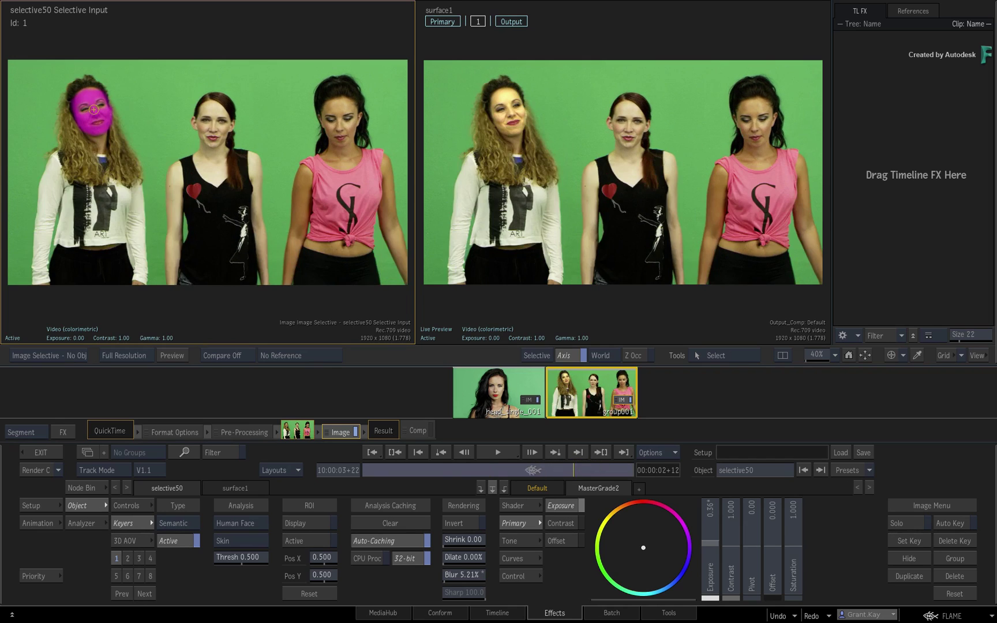
pyautogui.moveTo(388, 466); pyautogui.dragTo(337, 464)
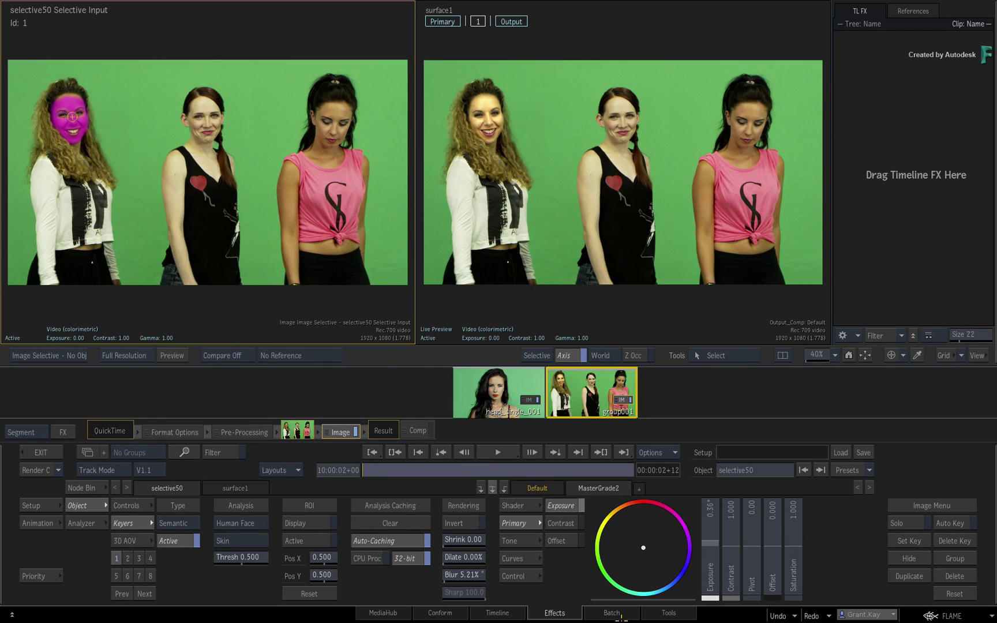
# - Switch to Batch and connect the head_single_001 clip to a new Matchbox node loaded with the MLHumanFaceExtraction shader
pyautogui.click(601, 611)
pyautogui.moveTo(483, 222); pyautogui.dragTo(277, 203)
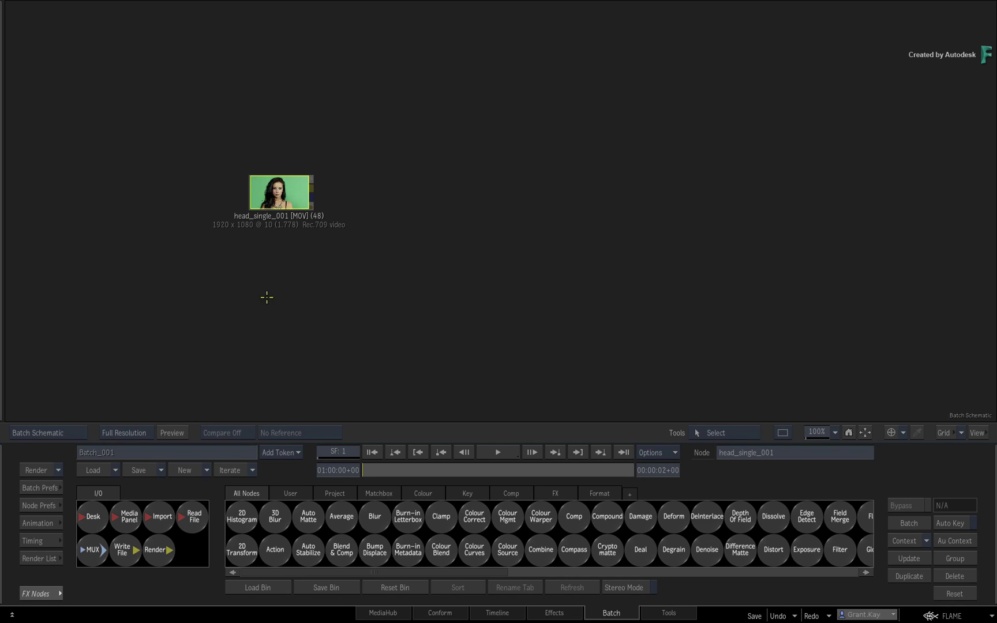
pyautogui.moveTo(367, 571); pyautogui.dragTo(642, 569)
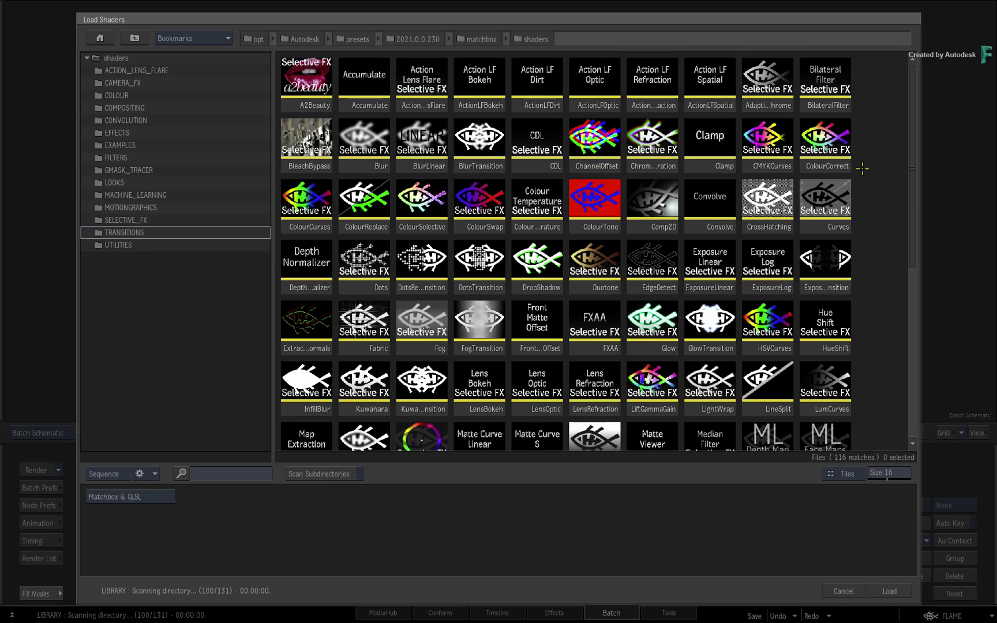
pyautogui.moveTo(911, 152); pyautogui.dragTo(906, 345)
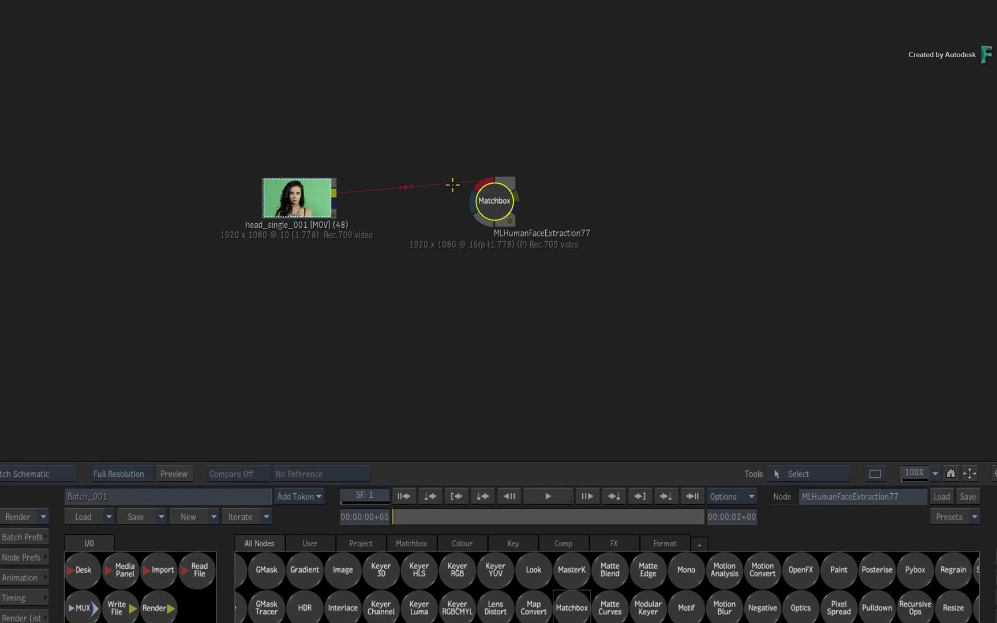
# - Display the face extraction result and try the Eyebrows, Forehead and Irises presets
pyautogui.press('F4')
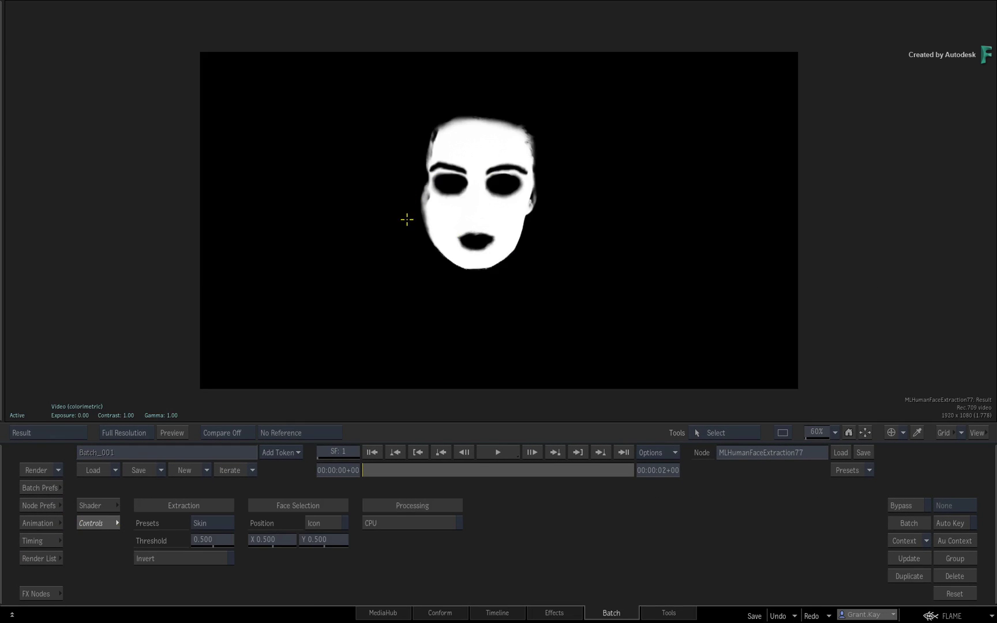
pyautogui.click(215, 524)
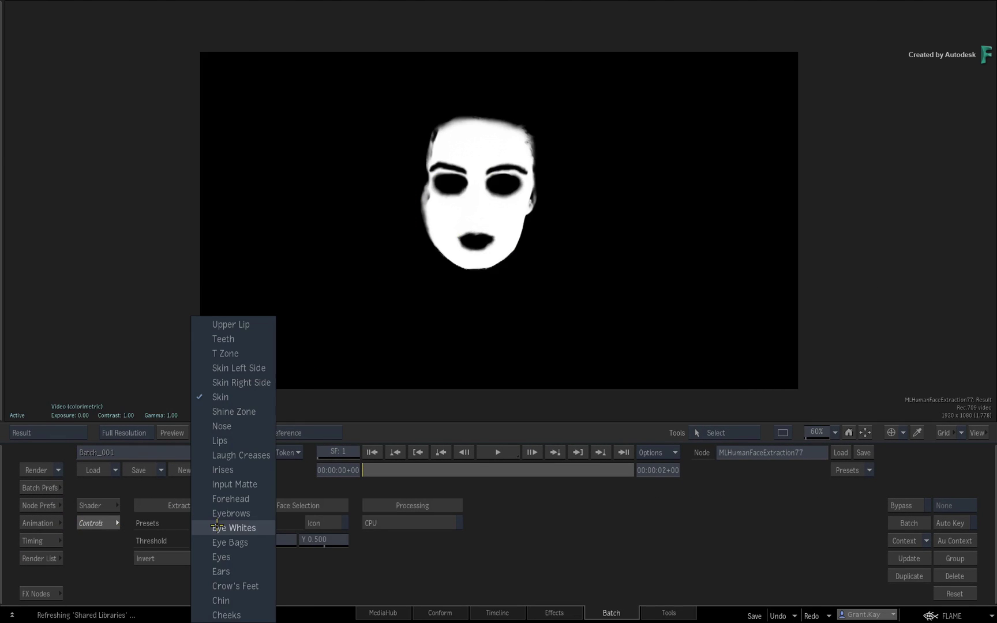
pyautogui.click(219, 515)
pyautogui.click(220, 522)
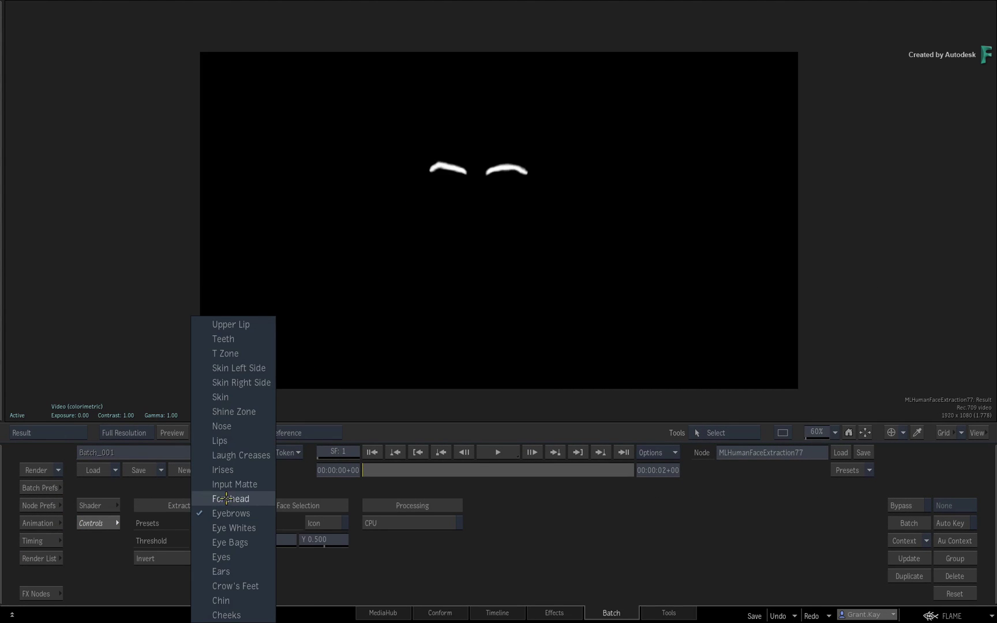
pyautogui.click(228, 499)
pyautogui.click(218, 519)
pyautogui.click(220, 470)
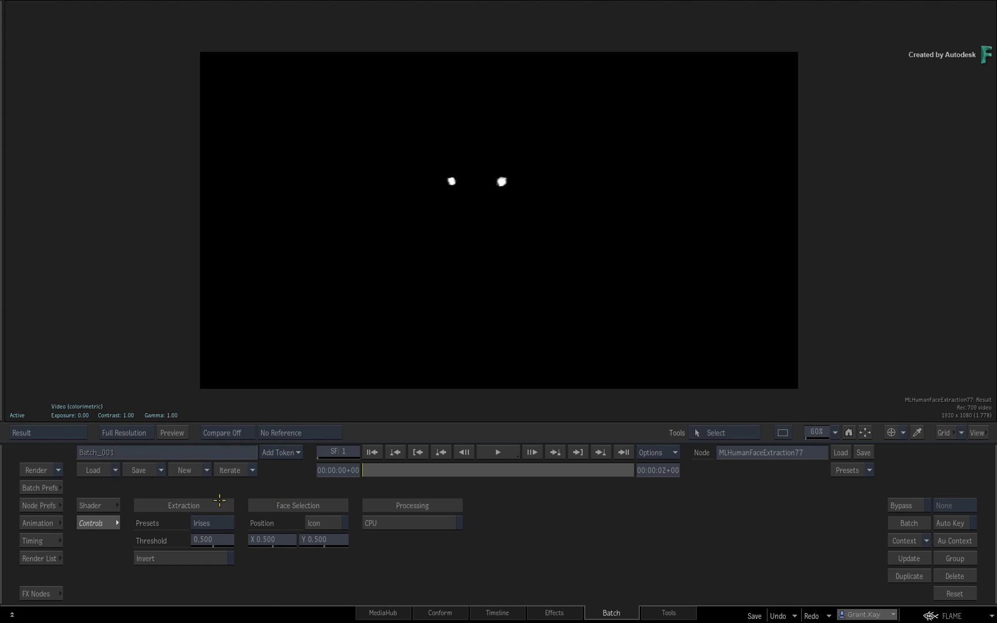
# - Try the Shine Zone, Cheeks and Upper Lip presets on the face extraction node
pyautogui.click(215, 523)
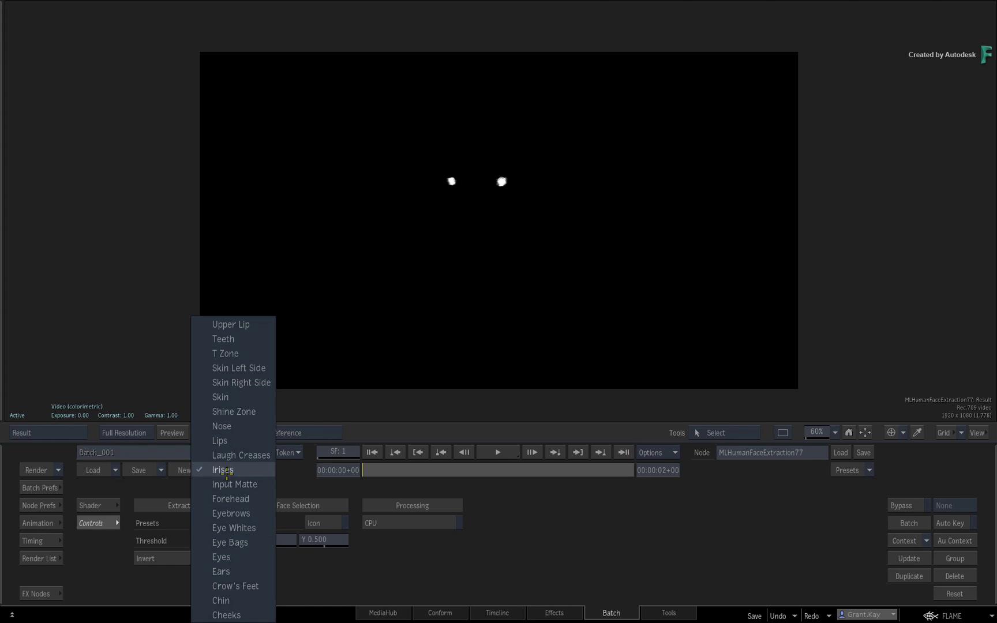
pyautogui.click(231, 425)
pyautogui.click(217, 523)
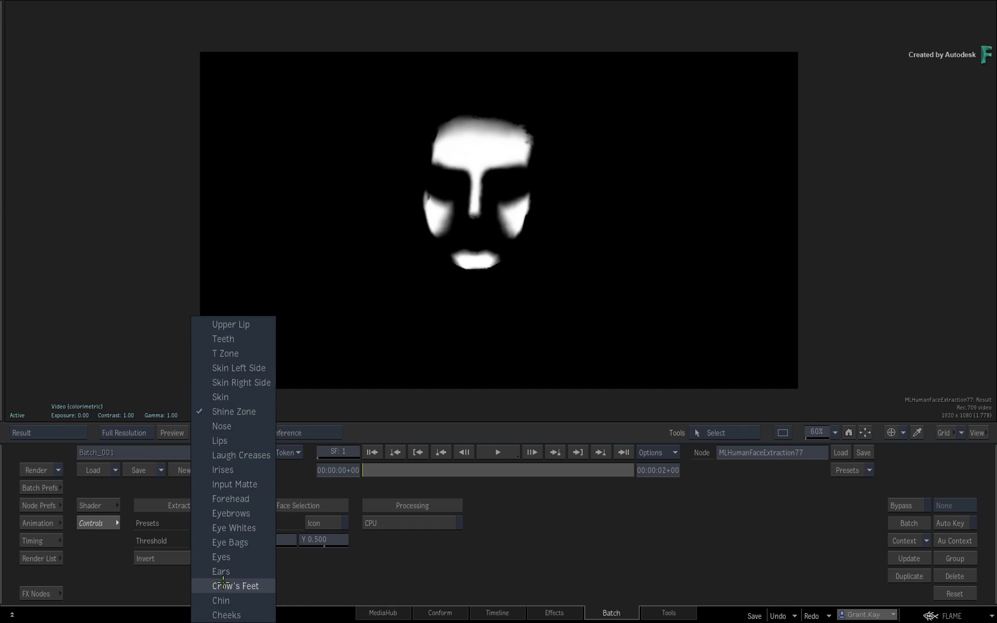
pyautogui.click(222, 610)
pyautogui.click(215, 523)
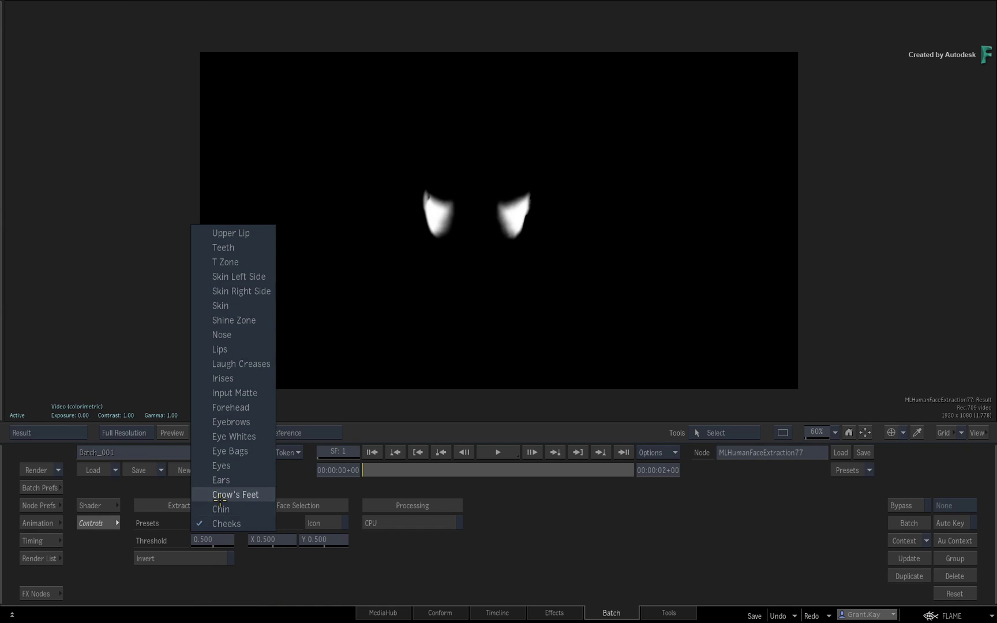
pyautogui.click(236, 233)
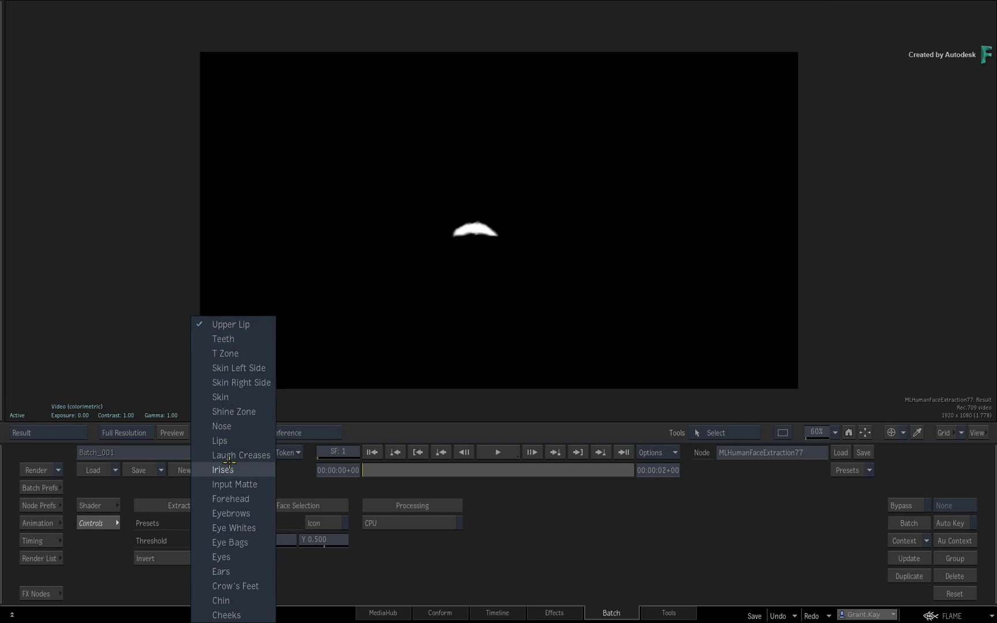
# - Try the Skin Right Side preset and set the extraction preset to T Zone
pyautogui.click(234, 382)
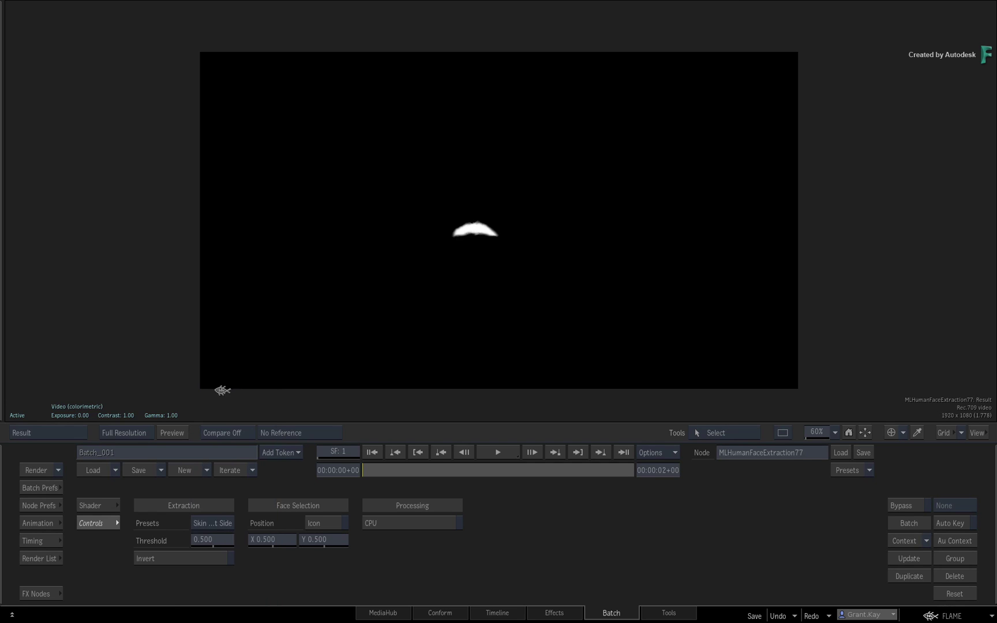
pyautogui.click(219, 524)
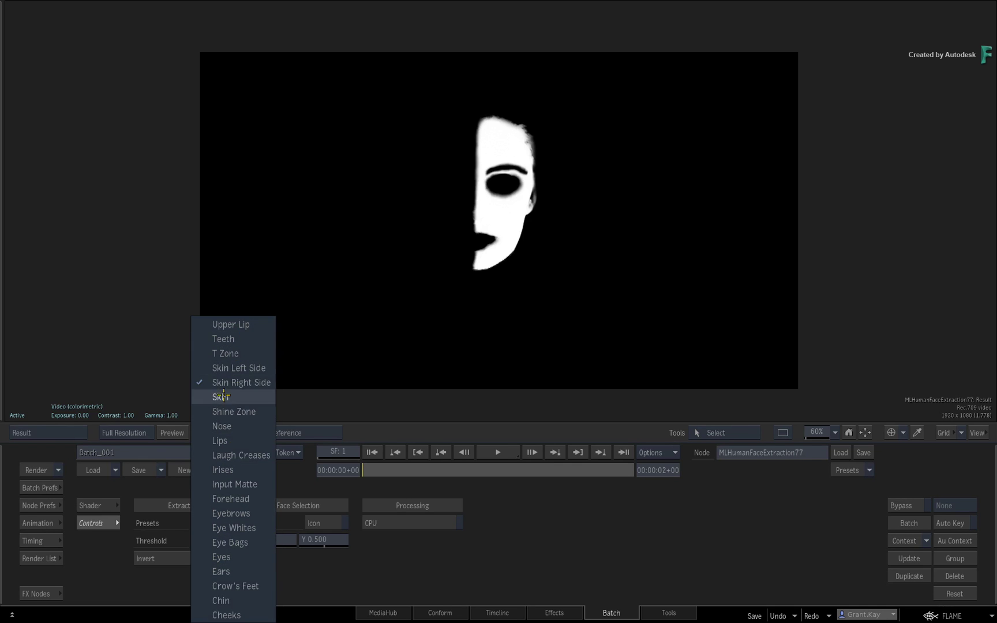
pyautogui.click(249, 353)
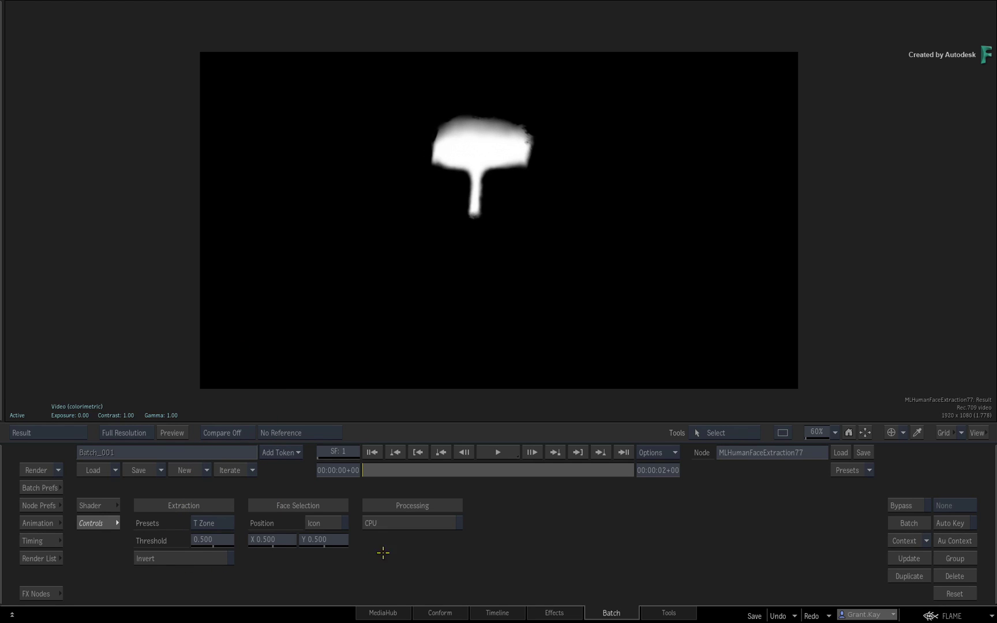
# - Add a MasterGrade Matchbox node above the face extraction node and feed it from the head_single_001 clip
pyautogui.moveTo(3, 493)
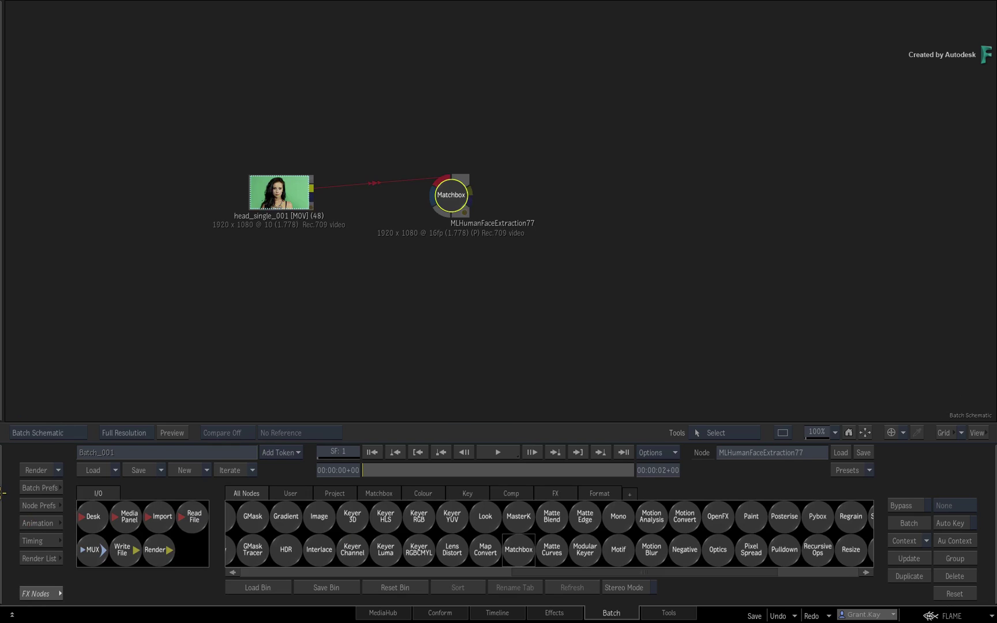
pyautogui.click(380, 494)
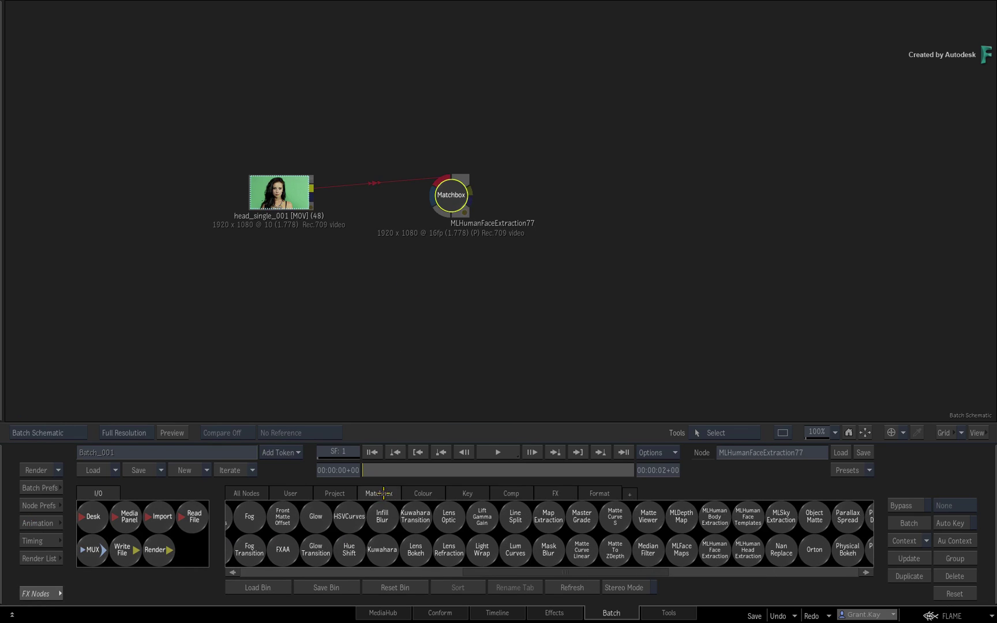
pyautogui.press('m')
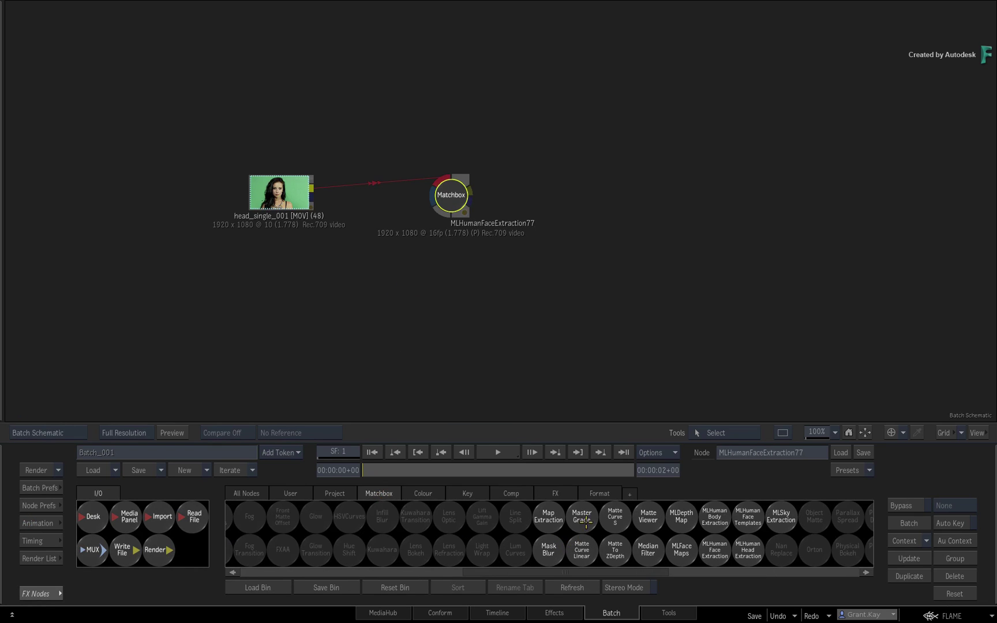
pyautogui.moveTo(584, 519); pyautogui.dragTo(553, 222)
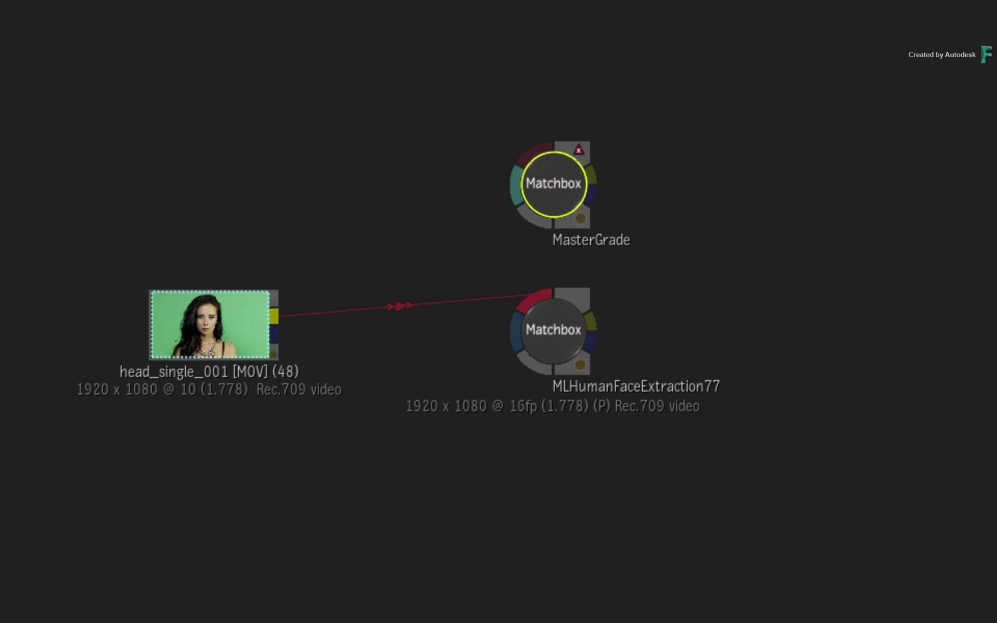
pyautogui.moveTo(274, 316); pyautogui.dragTo(534, 148)
# - Display the MasterGrade result and push its primary Exposure colour balance strongly towards blue
pyautogui.doubleClick(553, 183)
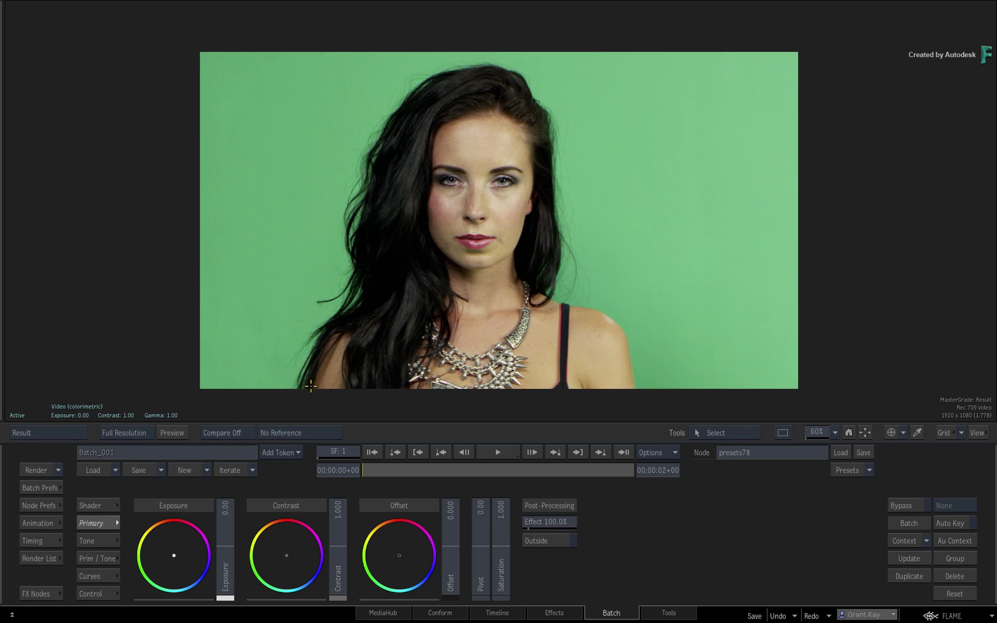
pyautogui.moveTo(176, 557); pyautogui.dragTo(144, 618)
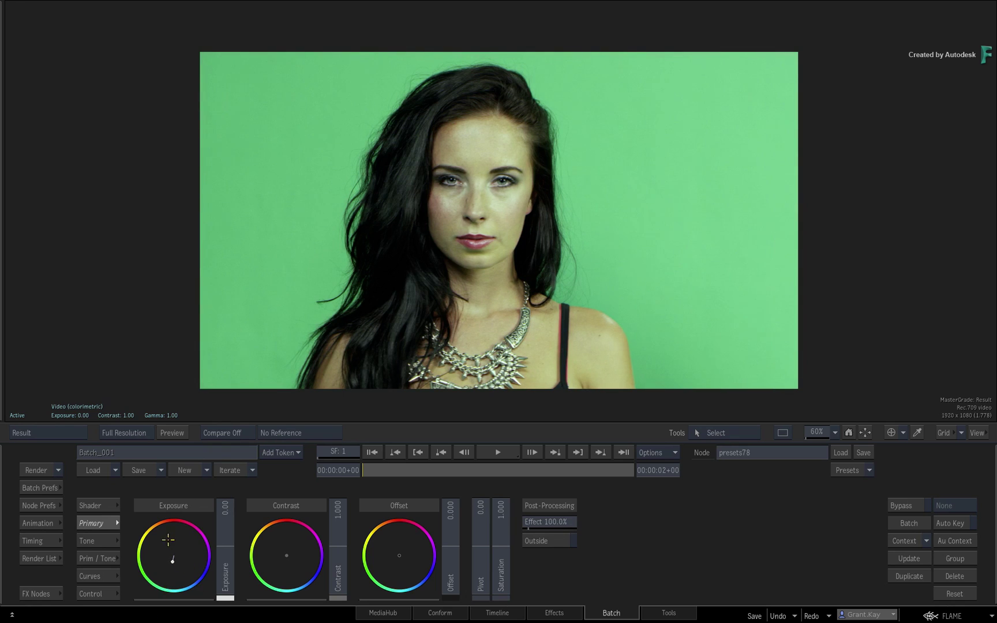
pyautogui.moveTo(195, 600); pyautogui.dragTo(217, 543)
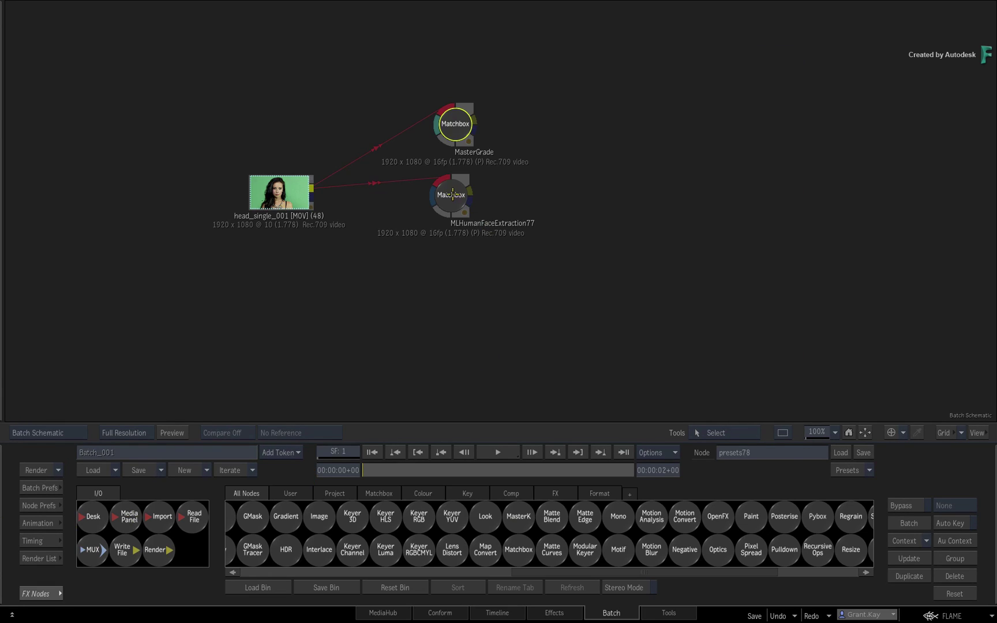
# - Add a Comp node with MasterGrade as front, the head_single_001 clip as back and the face extraction as matte
pyautogui.moveTo(452, 195); pyautogui.dragTo(460, 194)
pyautogui.press('c')
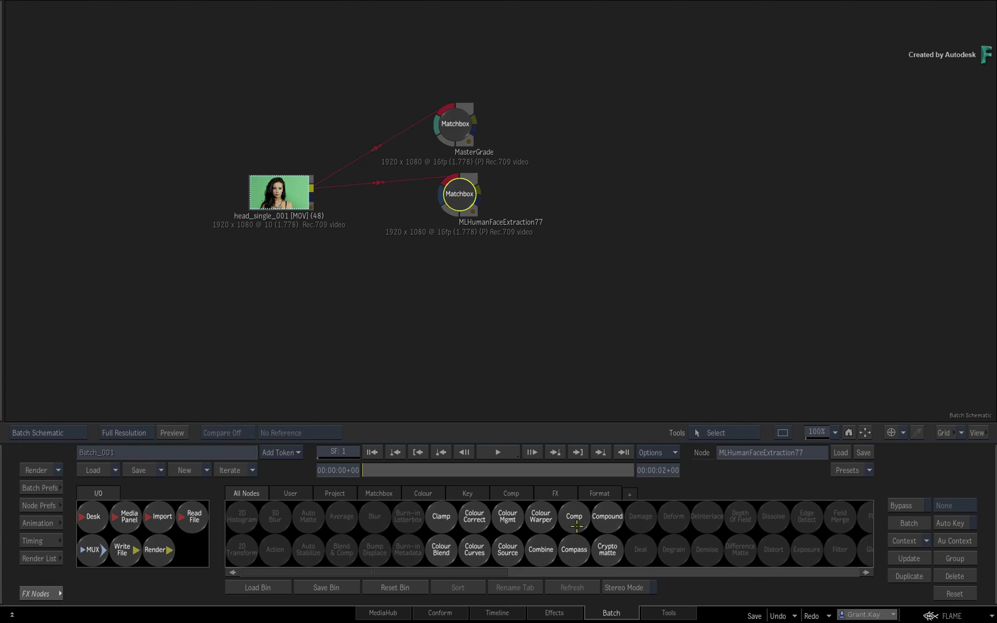
pyautogui.moveTo(577, 524); pyautogui.dragTo(678, 168)
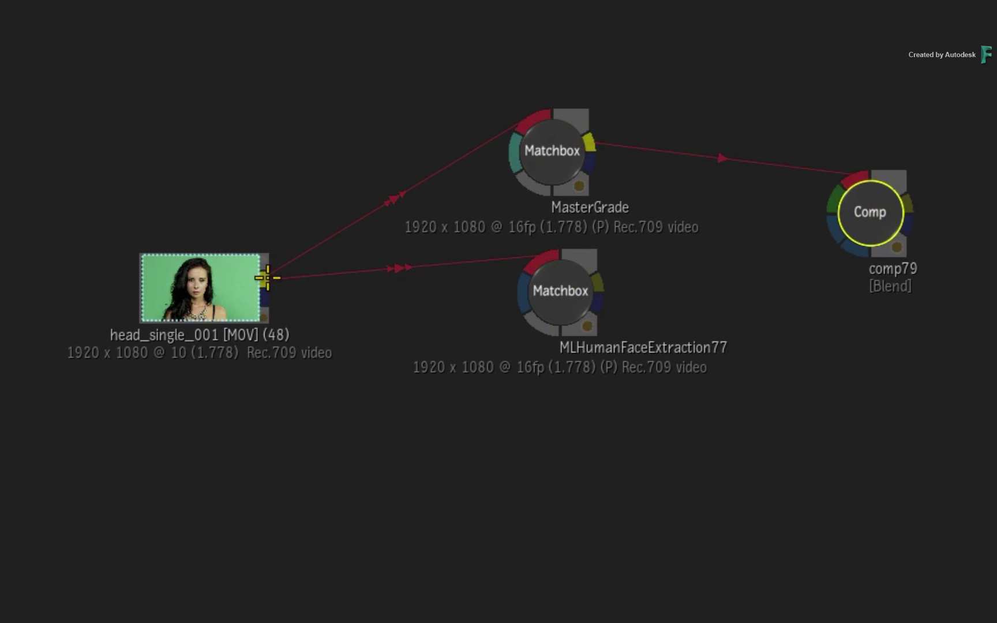
pyautogui.moveTo(267, 277); pyautogui.dragTo(831, 200)
pyautogui.moveTo(596, 281); pyautogui.dragTo(831, 231)
# - Tidy the schematic by moving the face extraction node lower and the Comp node level with the source clip
pyautogui.moveTo(560, 293); pyautogui.dragTo(553, 467)
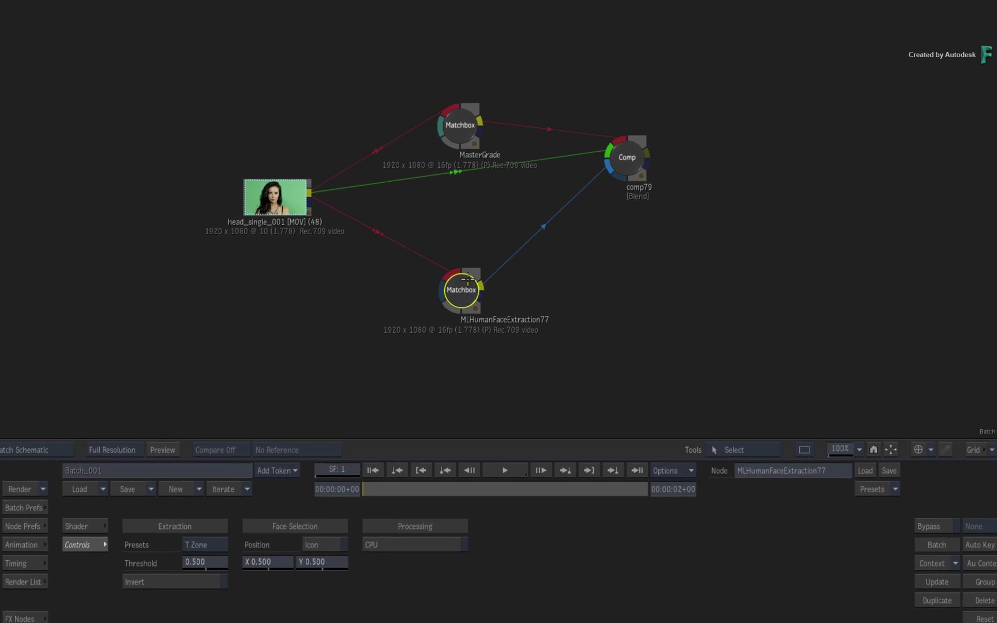
pyautogui.moveTo(868, 211); pyautogui.dragTo(875, 293)
pyautogui.moveTo(616, 196); pyautogui.dragTo(616, 192)
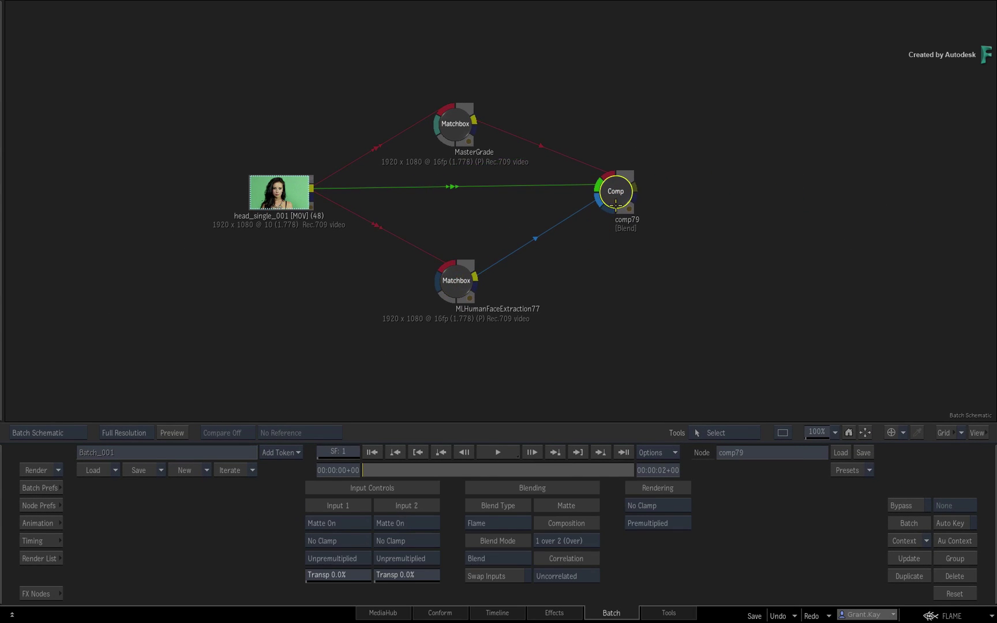
# - Display the Comp result and scrub through the clip to check the T-zone grade
pyautogui.press('F4')
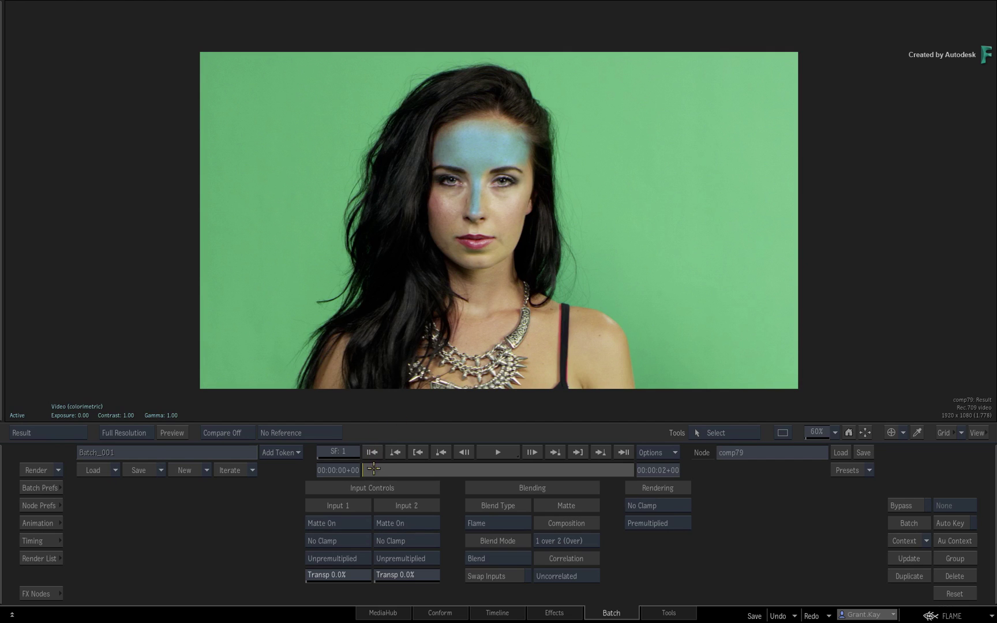
pyautogui.moveTo(374, 469); pyautogui.dragTo(553, 450)
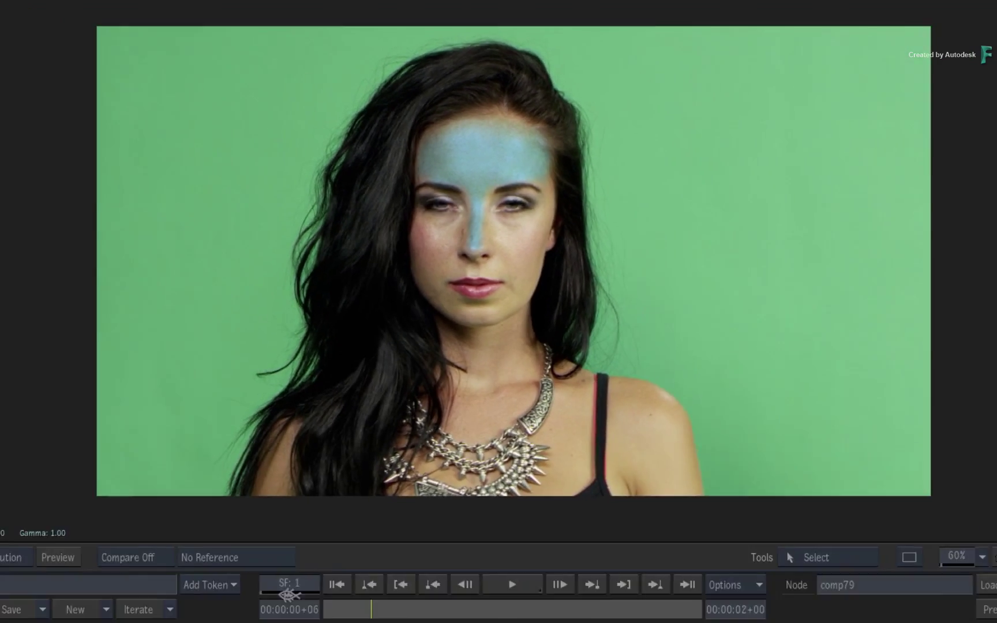
# - Add a Matchbox node with the ML Human Face Templates shader below the head_single_001 clip
pyautogui.press('`')
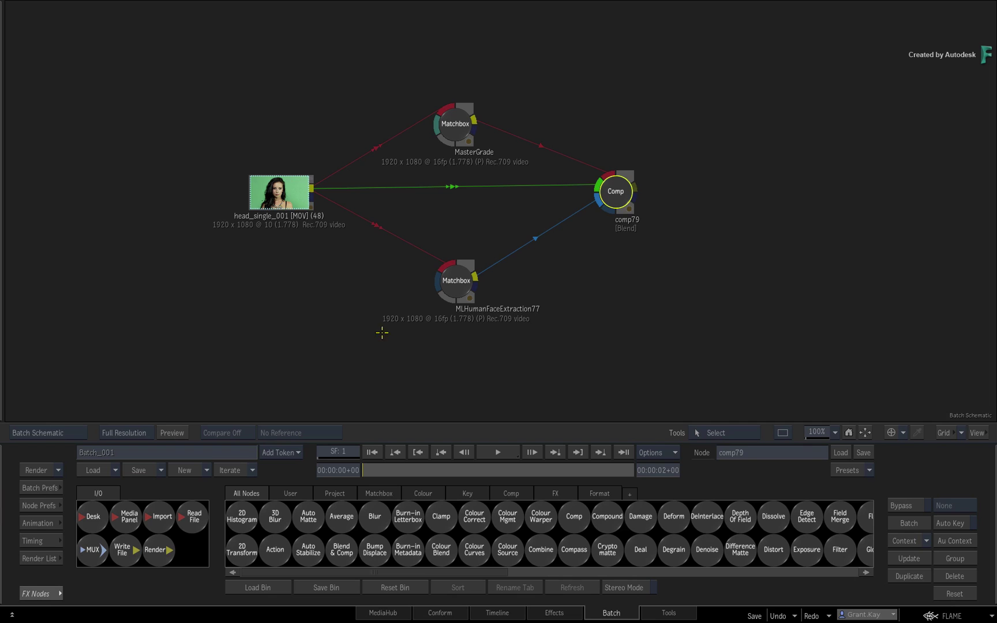
pyautogui.hscroll(10, 551, 525)
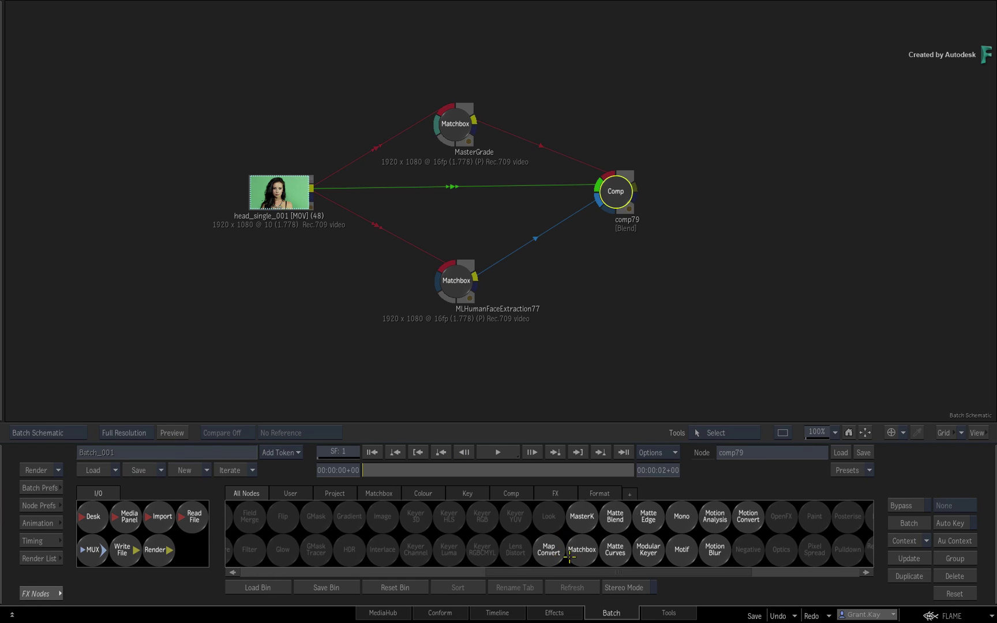
pyautogui.moveTo(581, 549); pyautogui.dragTo(257, 297)
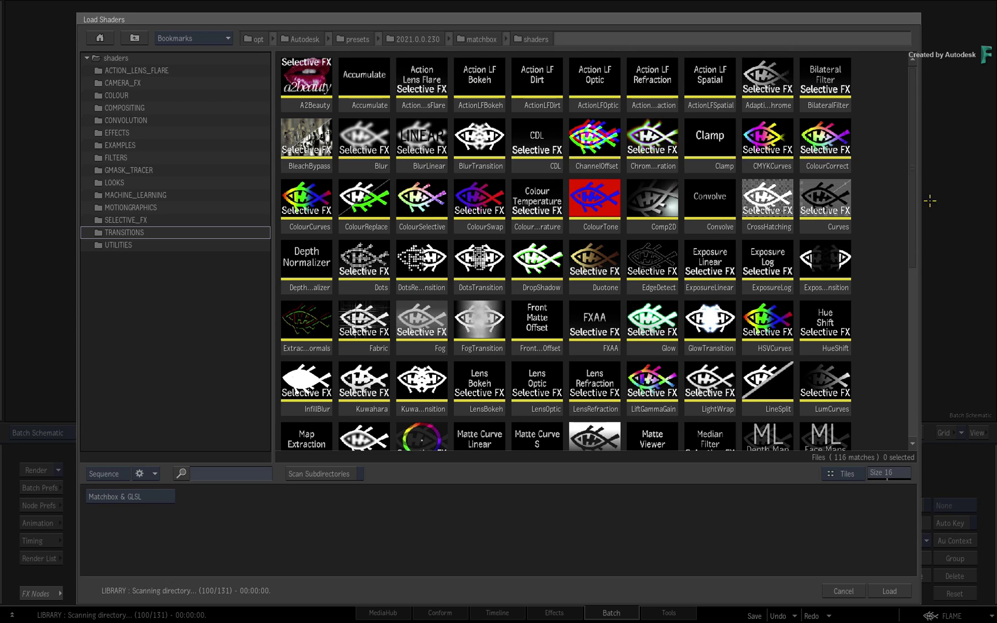
pyautogui.scroll(-10, 884, 434)
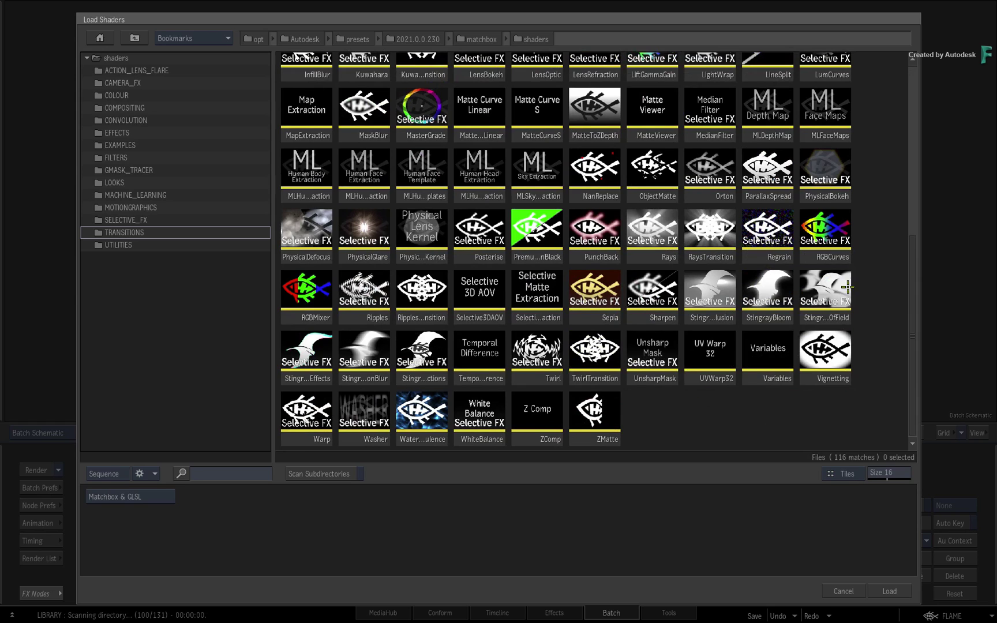
pyautogui.scroll(3, 909, 313)
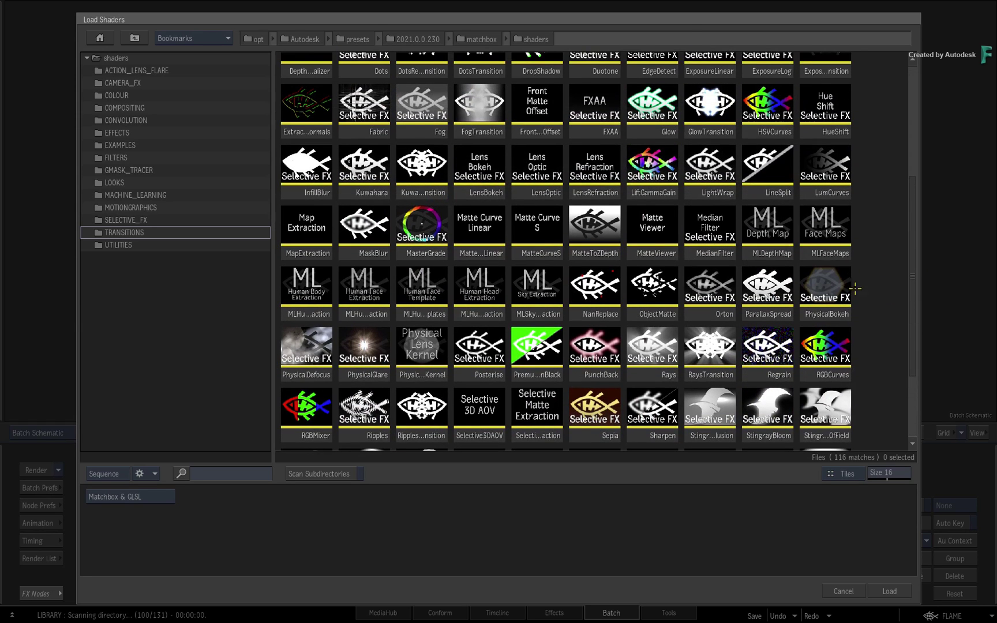
pyautogui.doubleClick(421, 274)
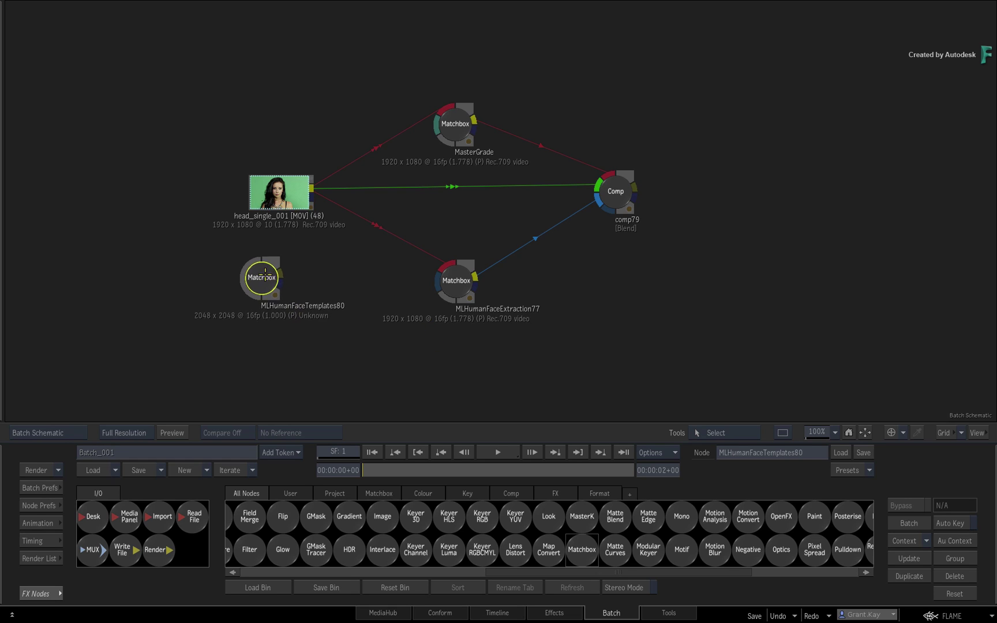
# - Display the face templates node's result and set its template to T Zone
pyautogui.doubleClick(285, 284)
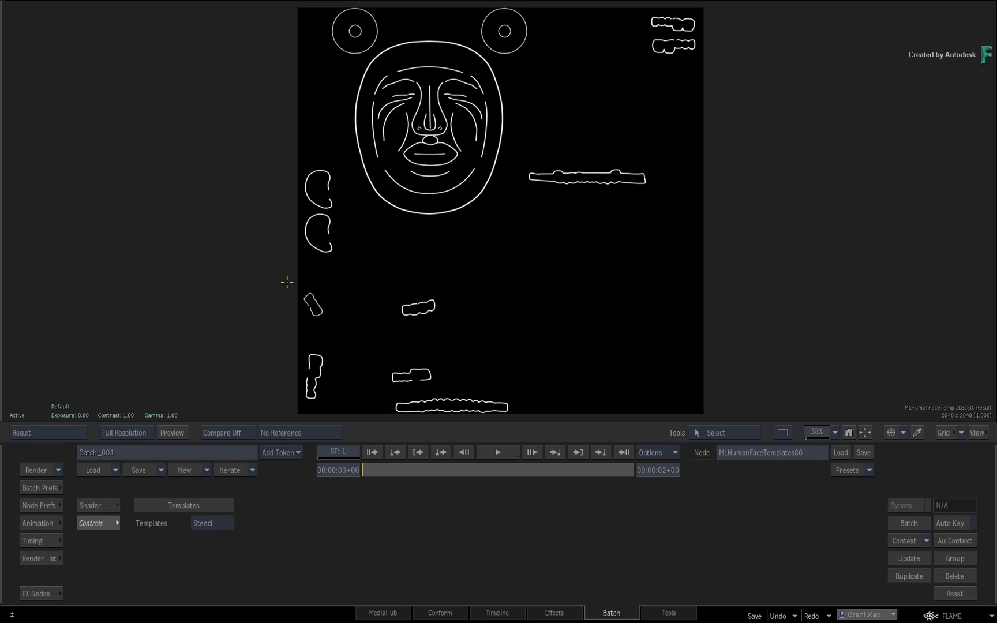
pyautogui.click(229, 518)
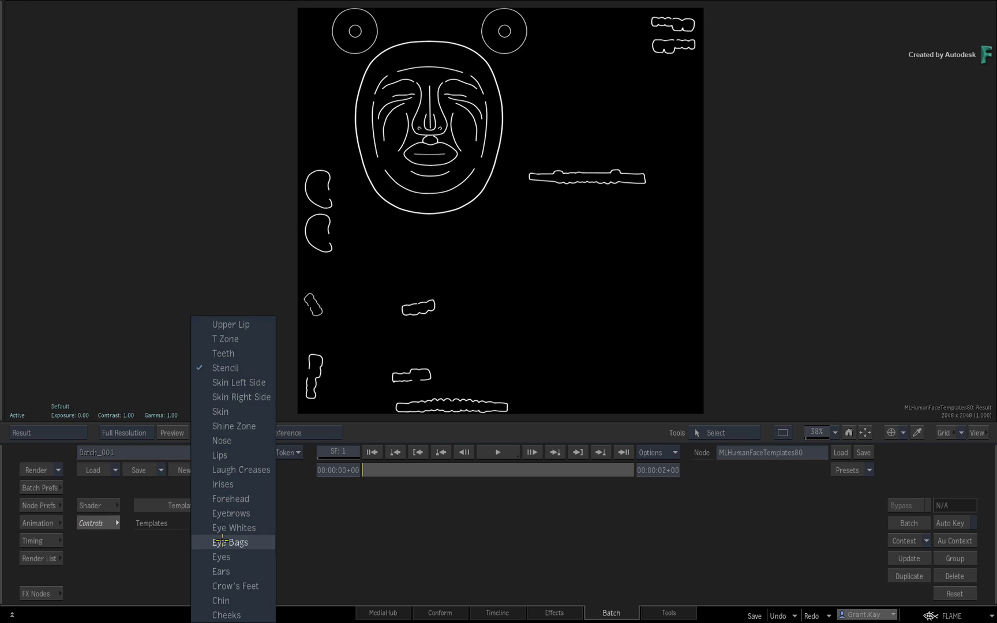
pyautogui.click(237, 339)
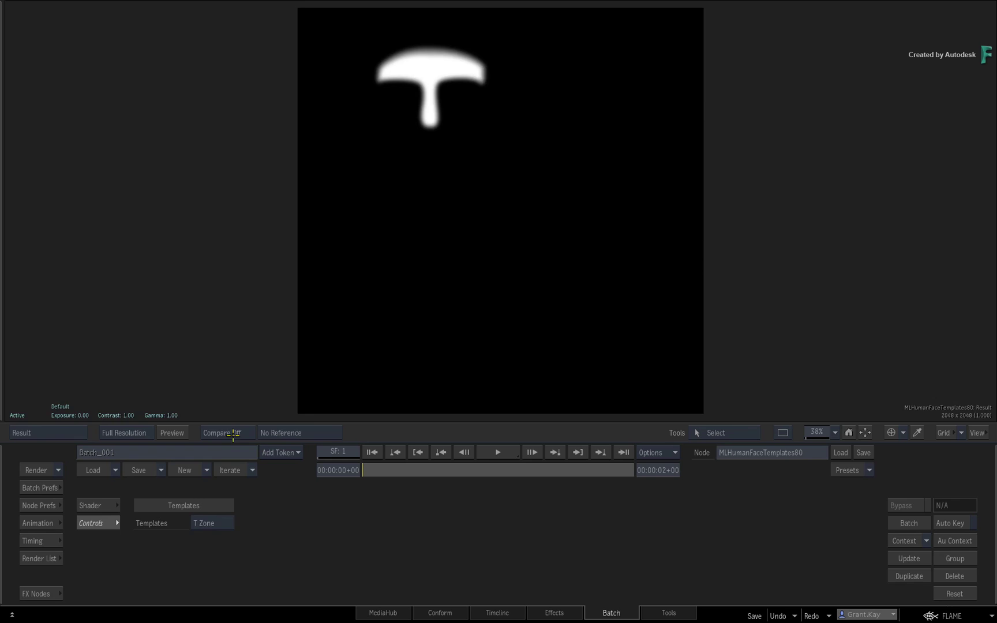
# - Set the extraction preset of the MLHumanFaceExtraction node to Input Matte
pyautogui.press('F4')
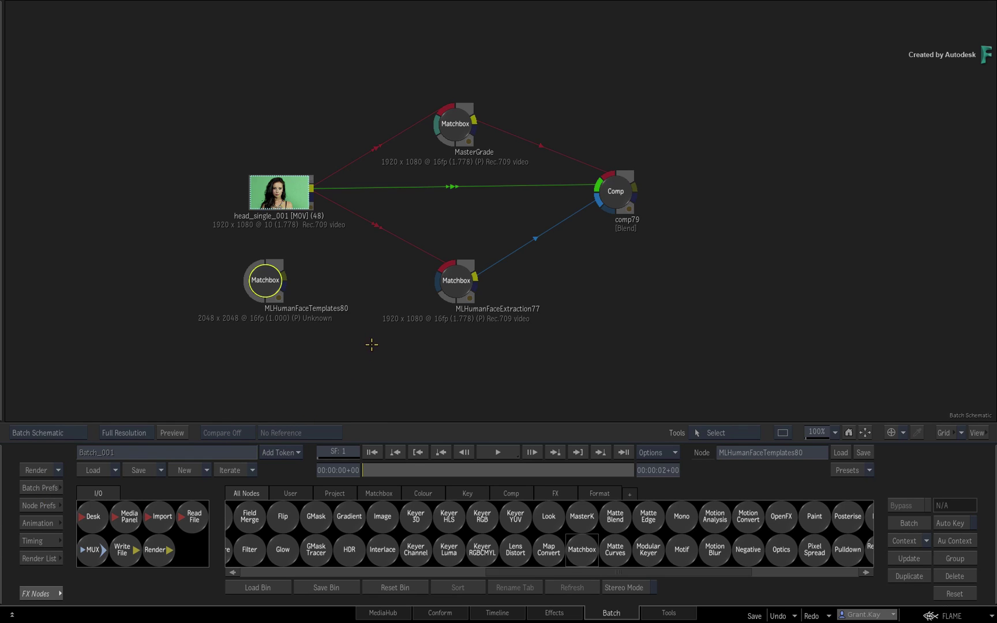
pyautogui.click(456, 281)
pyautogui.click(228, 524)
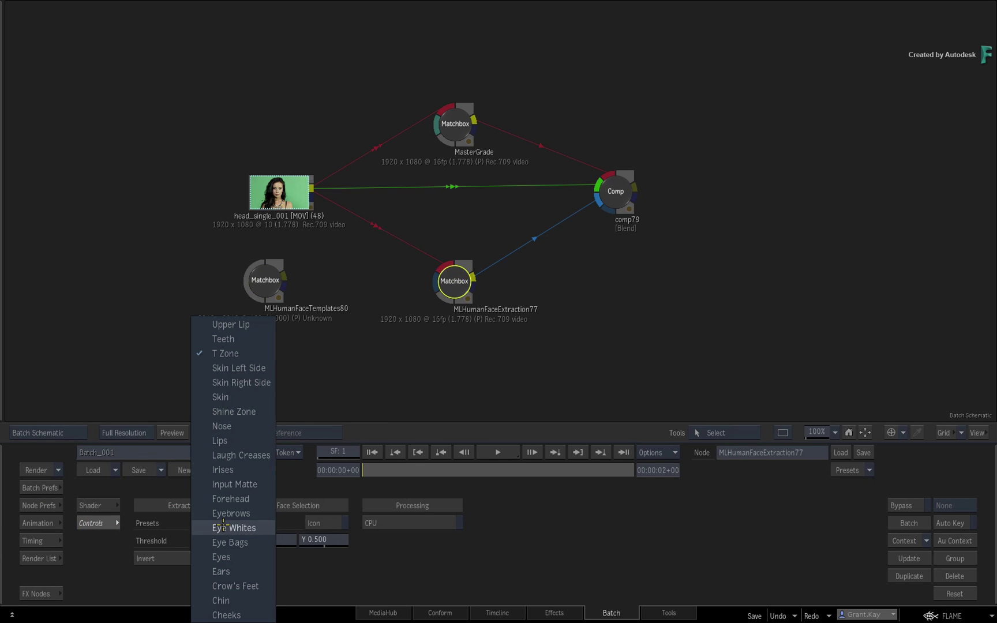
pyautogui.click(266, 485)
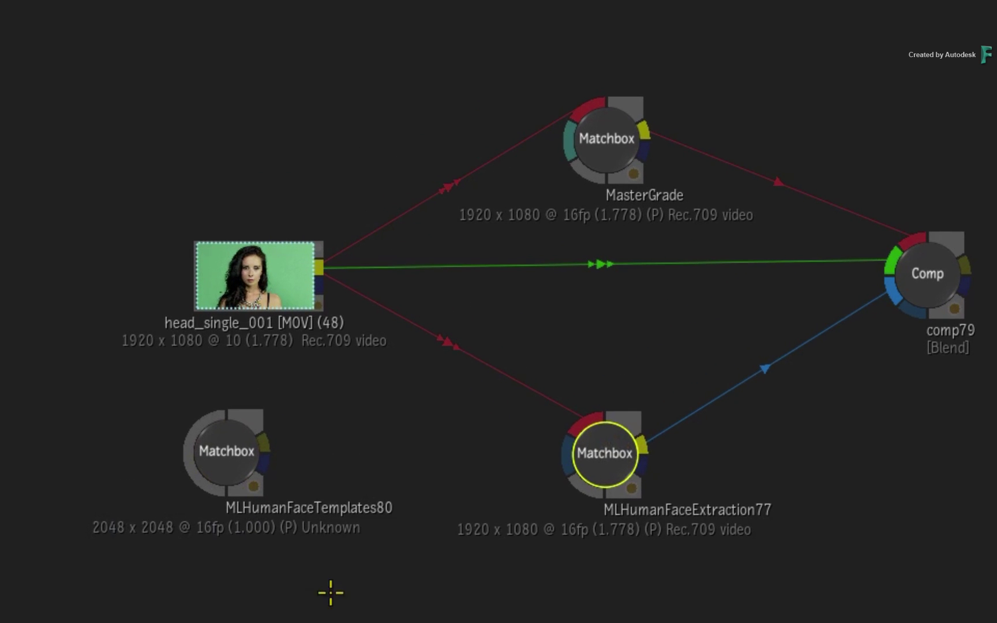
# - Connect the face templates result to the face extraction node's matte input and space the two nodes further apart
pyautogui.moveTo(270, 439); pyautogui.dragTo(564, 455)
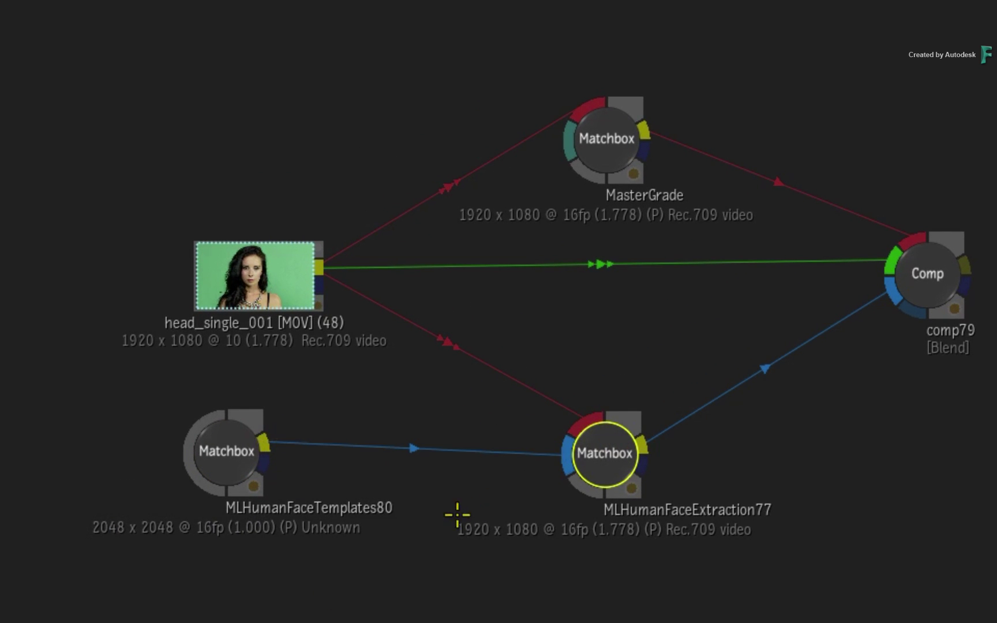
pyautogui.moveTo(218, 456); pyautogui.dragTo(132, 468)
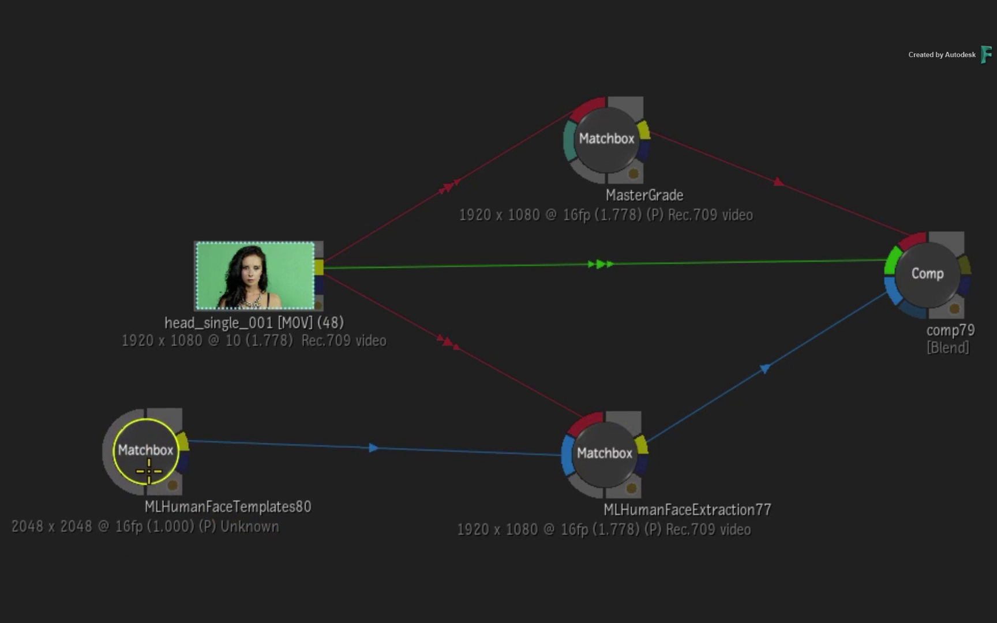
pyautogui.click(602, 465)
pyautogui.moveTo(602, 465); pyautogui.dragTo(608, 463)
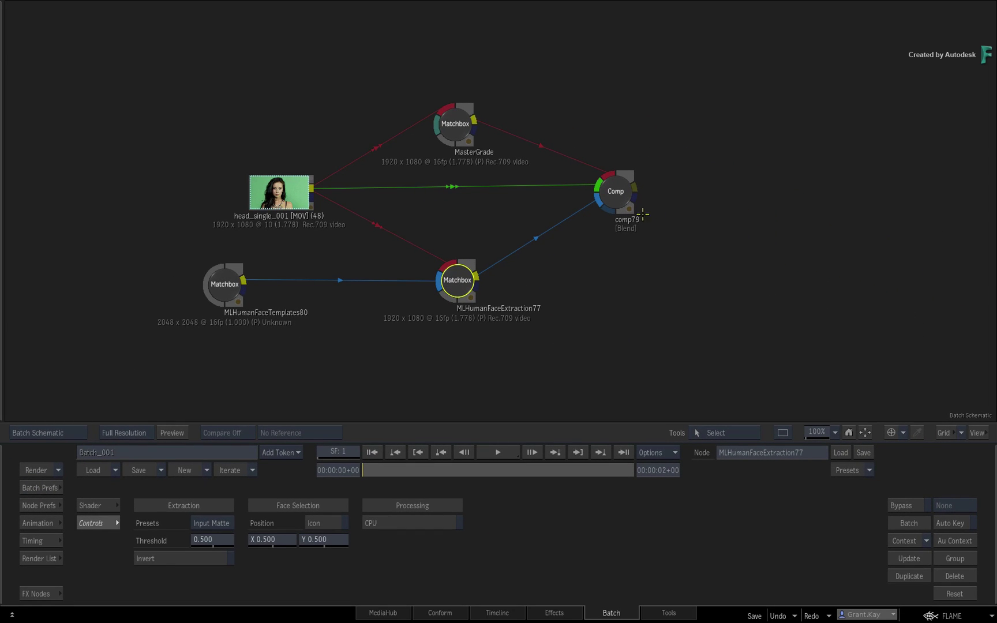
# - Assign the Comp node's result as context 1
pyautogui.press('c')
pyautogui.click(615, 197)
pyautogui.click(640, 167)
pyautogui.moveTo(1, 550)
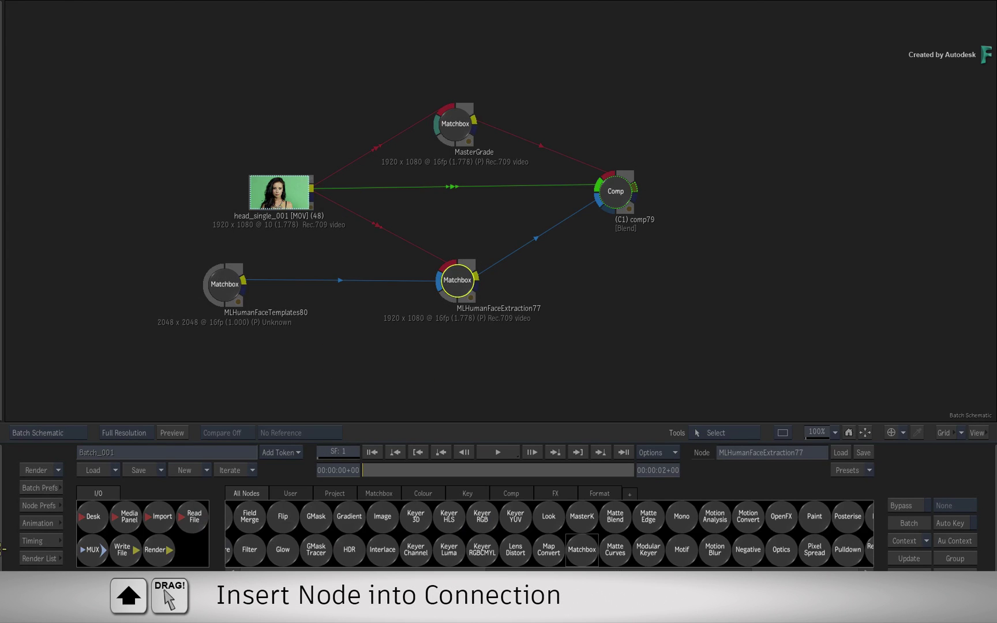
# - Insert a Paint node into the connection between face templates and face extraction, and set its paint range to Sequence
pyautogui.press('p')
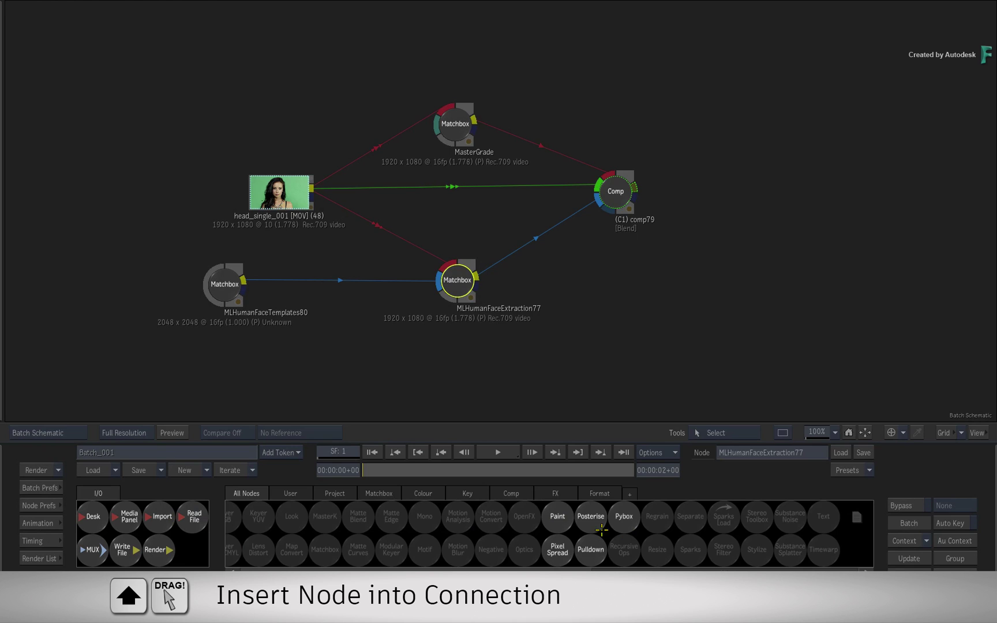
pyautogui.moveTo(558, 517)
pyautogui.mouseDown()
pyautogui.moveTo(319, 330)
pyautogui.moveTo(345, 283)
pyautogui.moveTo(349, 318)
pyautogui.moveTo(343, 311)
pyautogui.mouseUp()
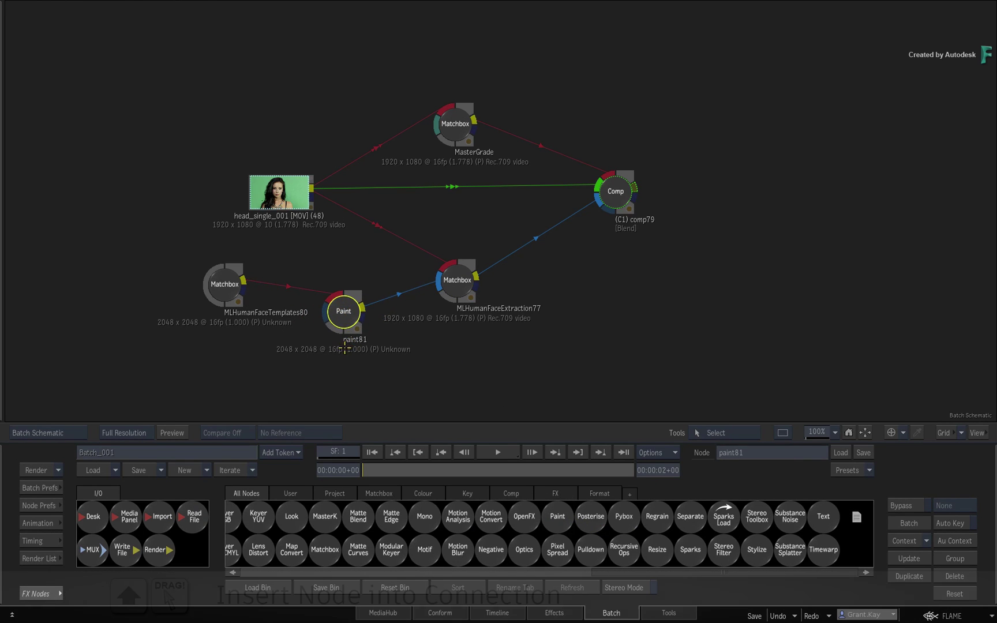
pyautogui.doubleClick(342, 314)
pyautogui.click(761, 523)
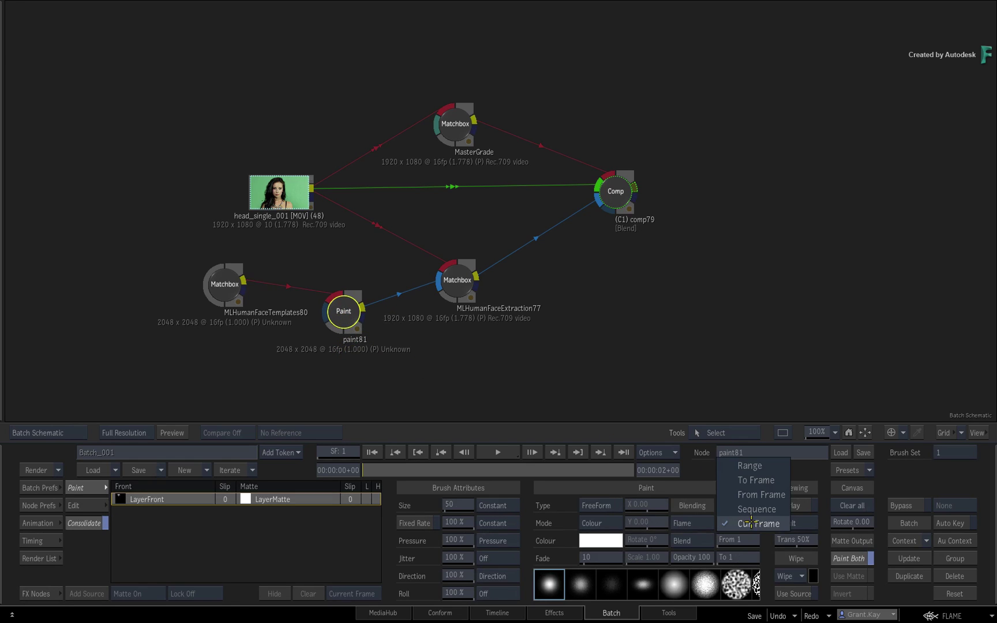
pyautogui.click(756, 508)
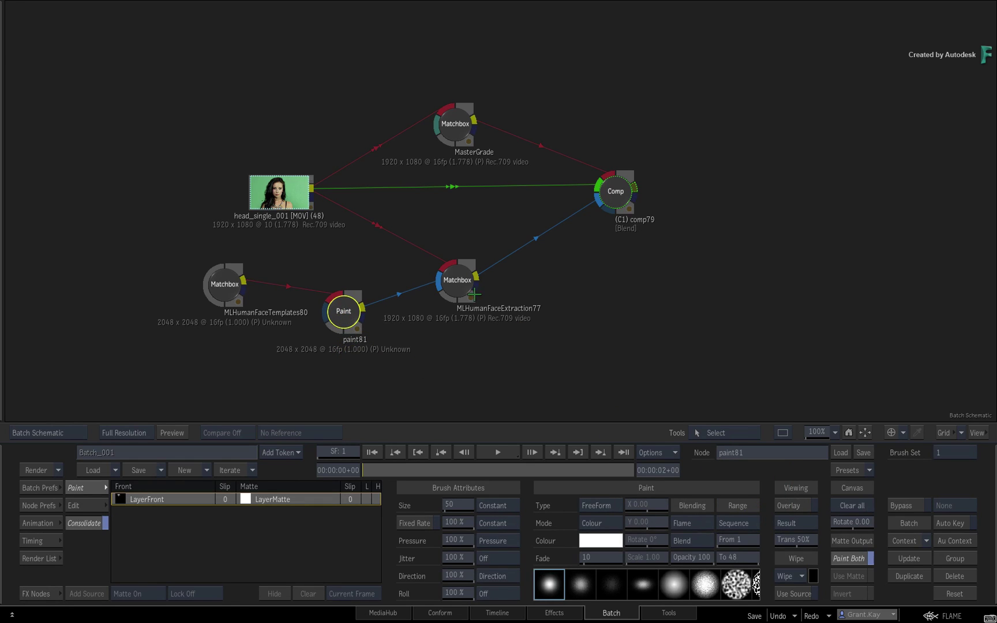
# - Show the Paint result and the Comp context side by side, framed on the T-zone matte and the face
pyautogui.press('F4')
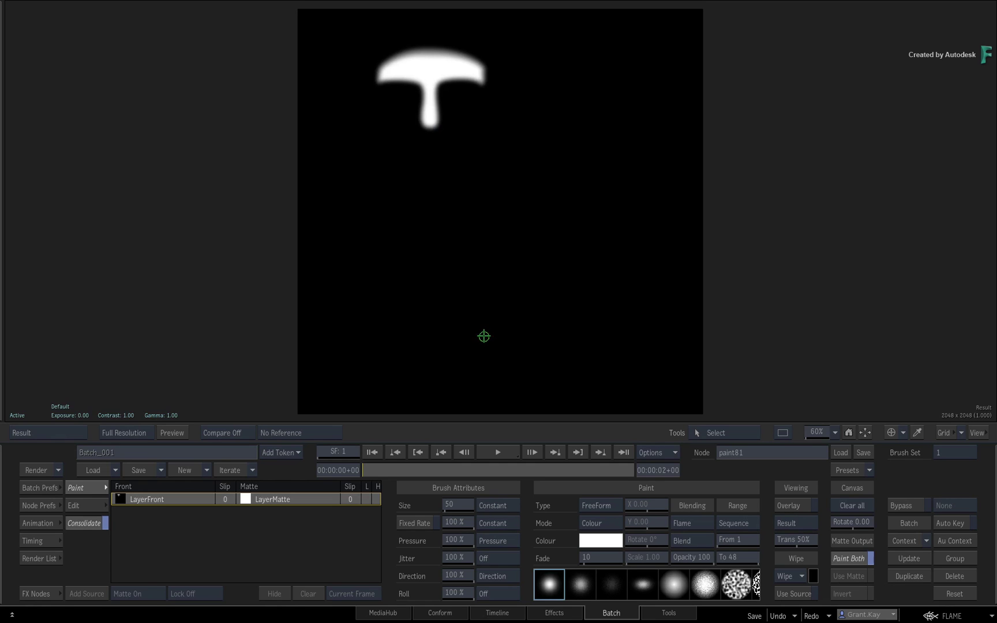
pyautogui.hotkey('alt', '2')
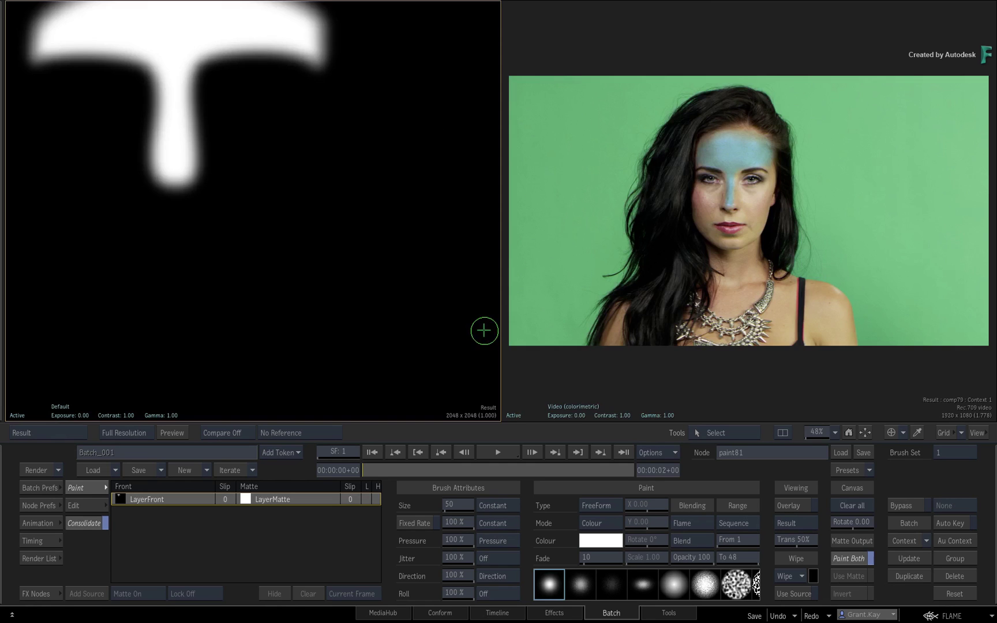
pyautogui.moveTo(310, 178); pyautogui.dragTo(374, 281)
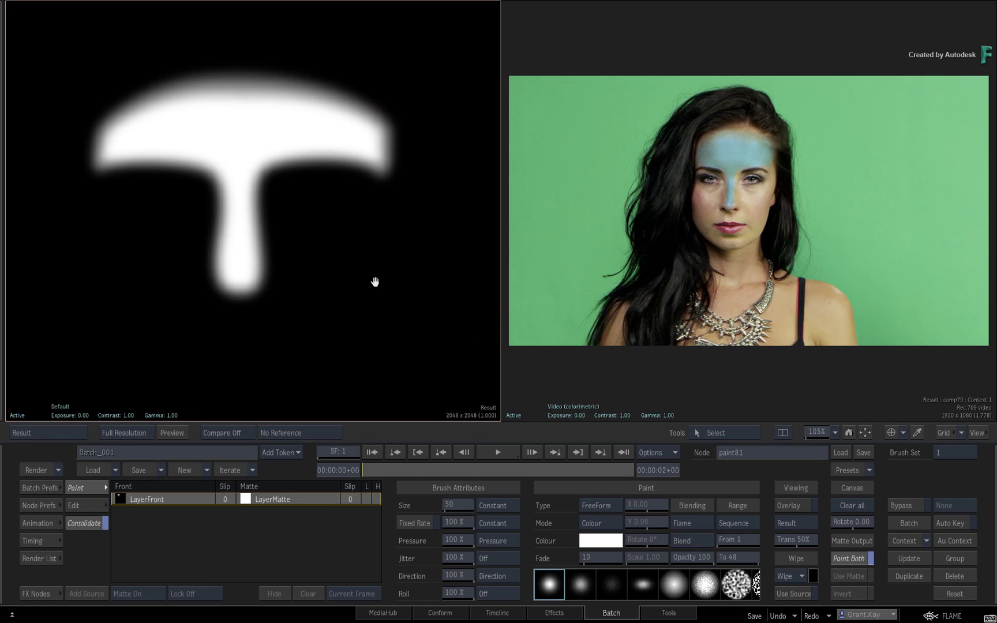
pyautogui.moveTo(768, 247)
pyautogui.mouseDown()
pyautogui.moveTo(839, 247)
pyautogui.moveTo(796, 260)
pyautogui.mouseUp()
# - Paint white strokes with a 141 brush around the T-zone matte's forehead area to extend it upward and outward
pyautogui.moveTo(228, 187)
pyautogui.mouseDown()
pyautogui.moveTo(325, 241)
pyautogui.moveTo(314, 234)
pyautogui.moveTo(300, 250)
pyautogui.moveTo(317, 256)
pyautogui.mouseUp()
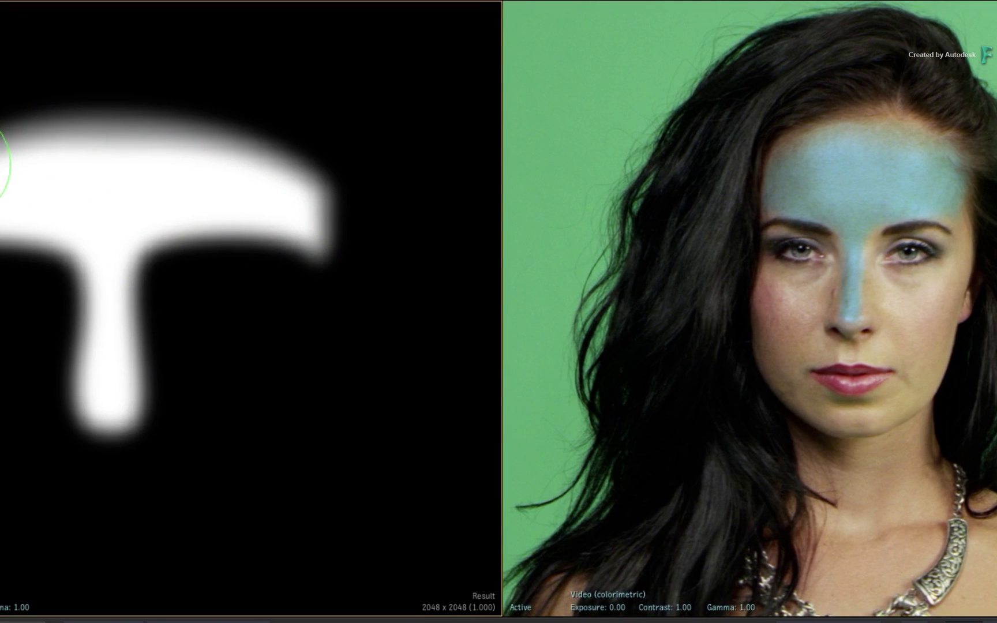
pyautogui.moveTo(126, 118); pyautogui.dragTo(202, 82)
pyautogui.moveTo(65, 120)
pyautogui.mouseDown()
pyautogui.moveTo(271, 133)
pyautogui.moveTo(305, 156)
pyautogui.moveTo(291, 167)
pyautogui.moveTo(253, 148)
pyautogui.moveTo(55, 138)
pyautogui.moveTo(132, 145)
pyautogui.moveTo(9, 125)
pyautogui.moveTo(242, 114)
pyautogui.moveTo(322, 205)
pyautogui.moveTo(273, 216)
pyautogui.moveTo(236, 247)
pyautogui.moveTo(5, 211)
pyautogui.moveTo(1, 185)
pyautogui.mouseUp()
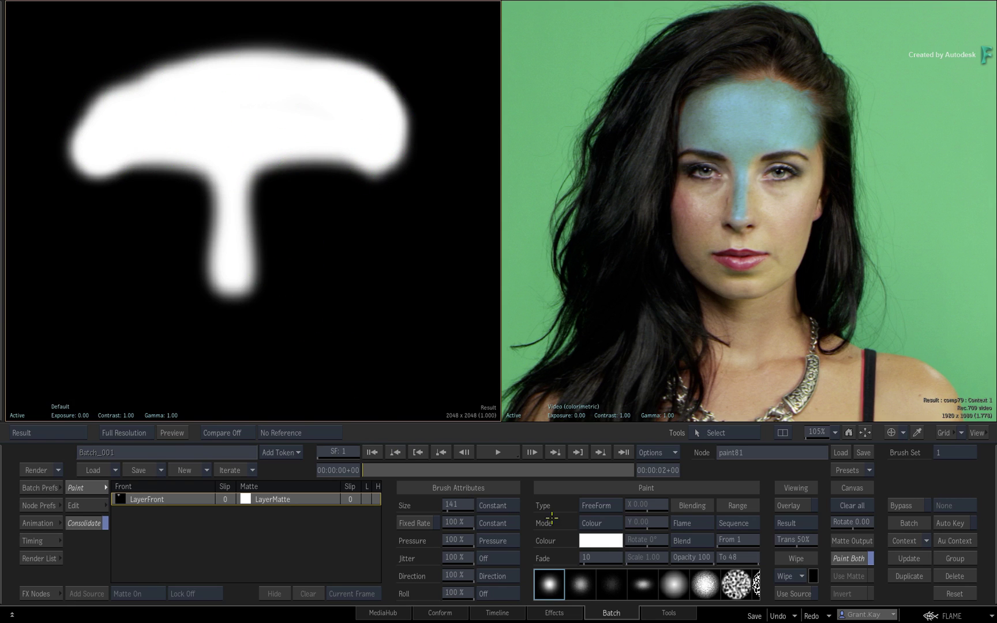
pyautogui.press('space')
pyautogui.click(866, 432)
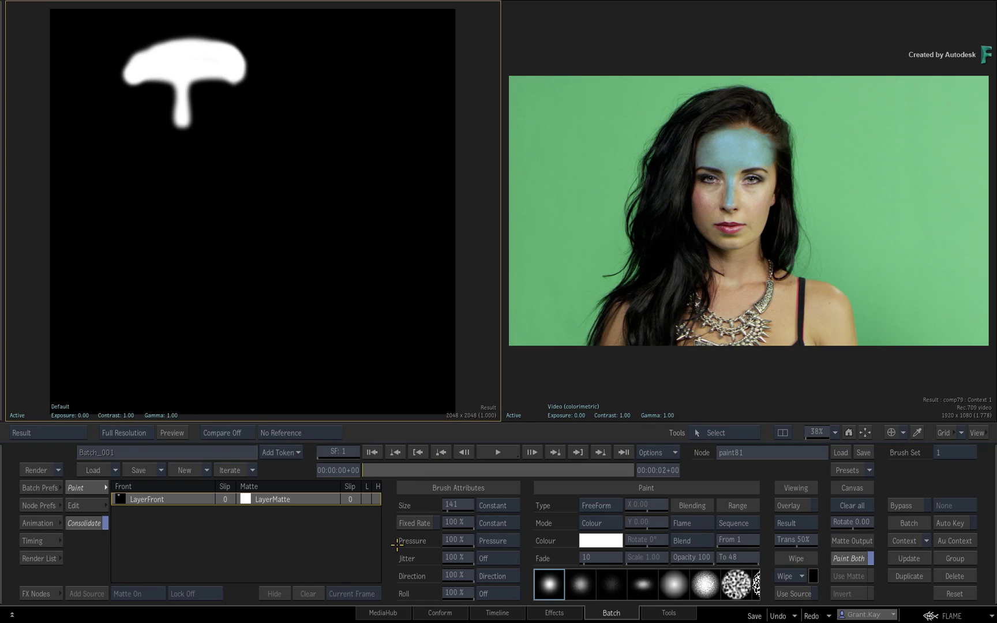
# - Move the face templates node slightly lower and set its template to Stencil
pyautogui.moveTo(1, 507)
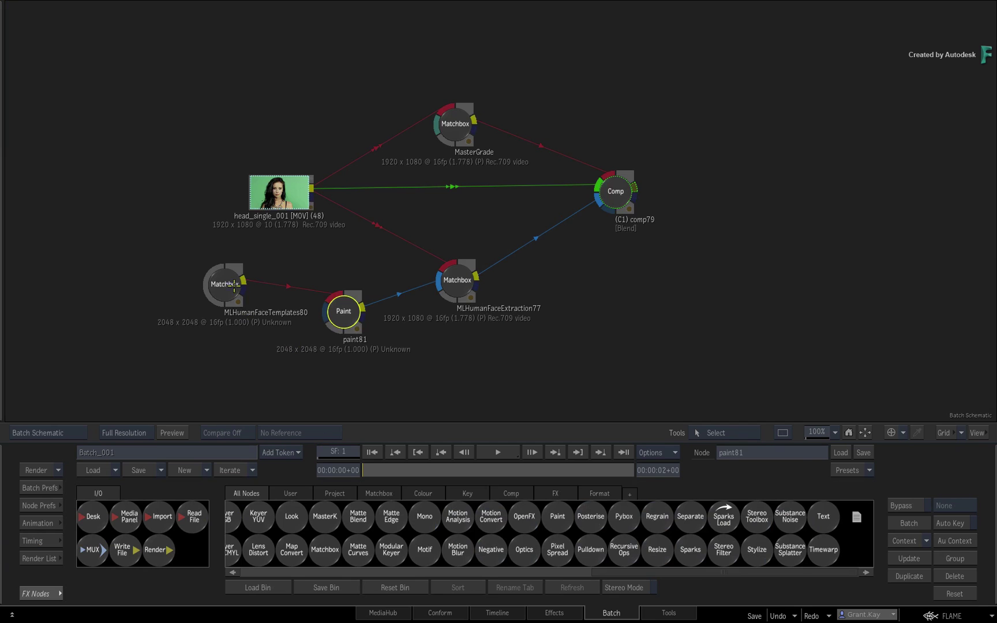
pyautogui.moveTo(233, 286); pyautogui.dragTo(218, 301)
pyautogui.doubleClick(222, 303)
pyautogui.click(217, 522)
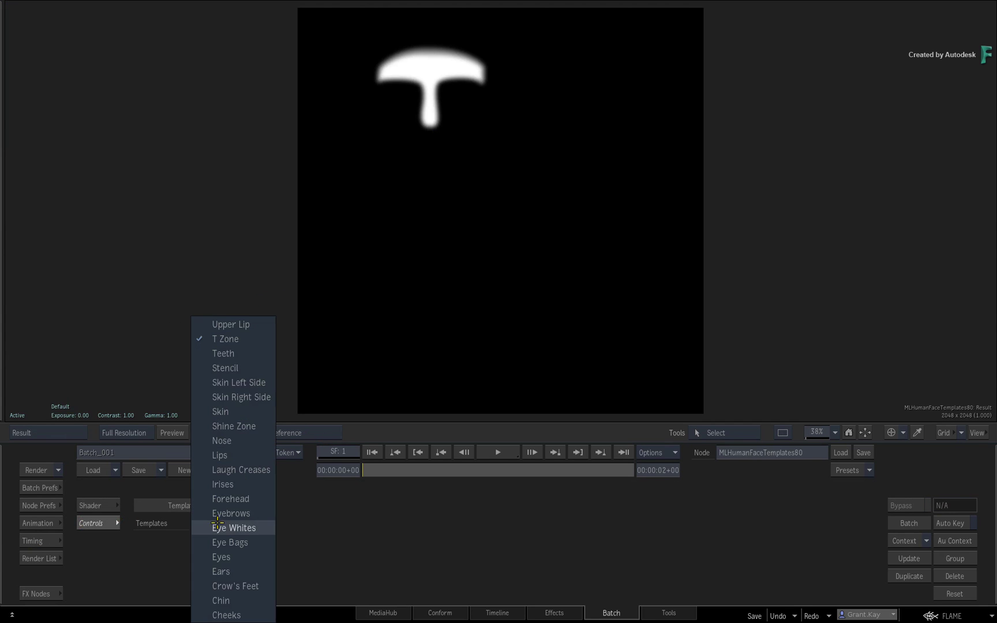
pyautogui.click(240, 364)
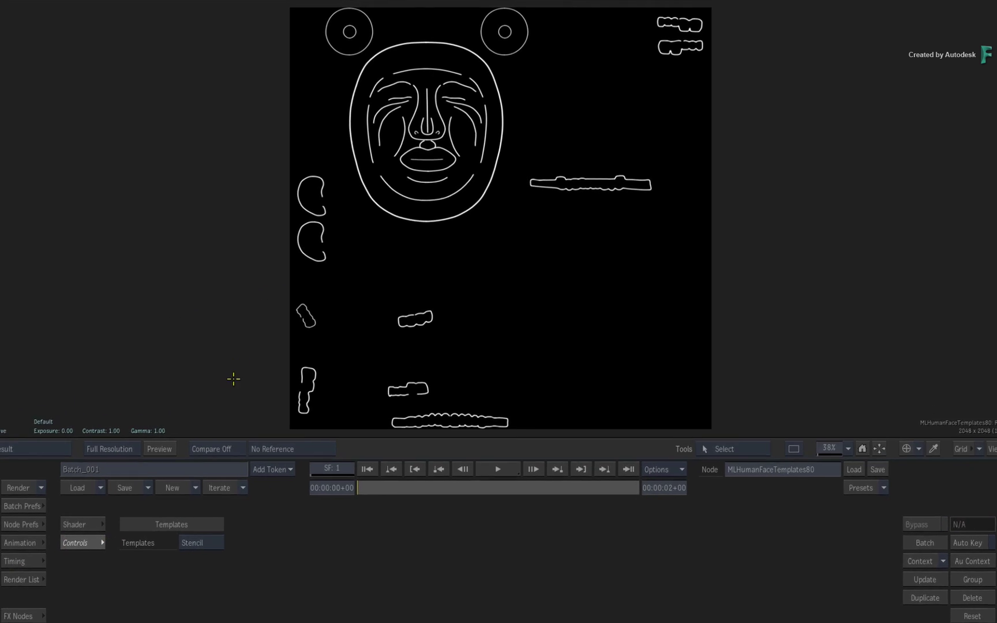
# - Connect the Paint node's matte output to the face extraction's matte input and display the Paint result beside the Comp
pyautogui.press('`')
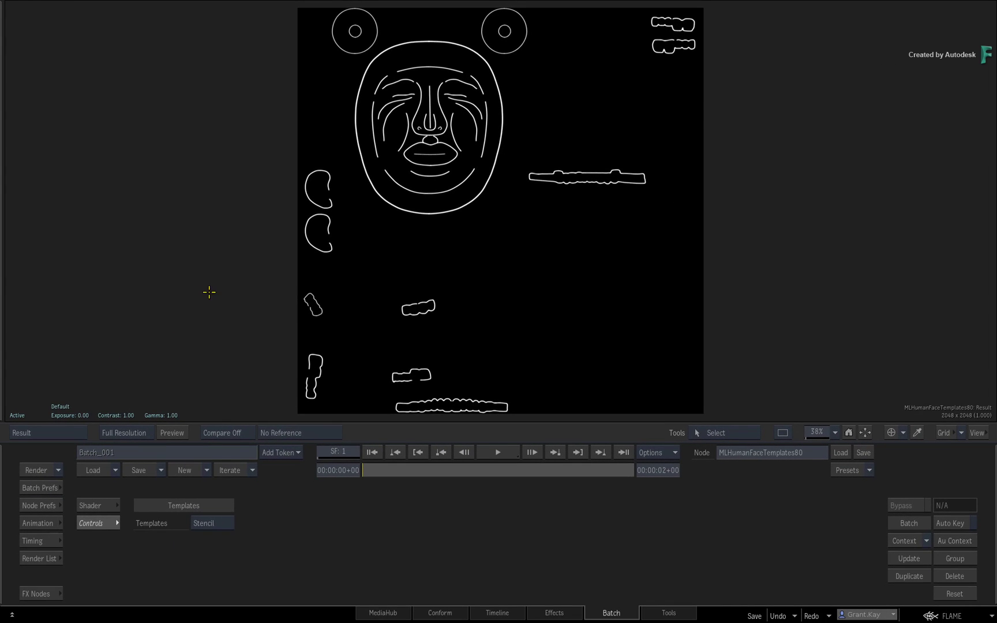
pyautogui.moveTo(1, 535)
pyautogui.click(344, 312)
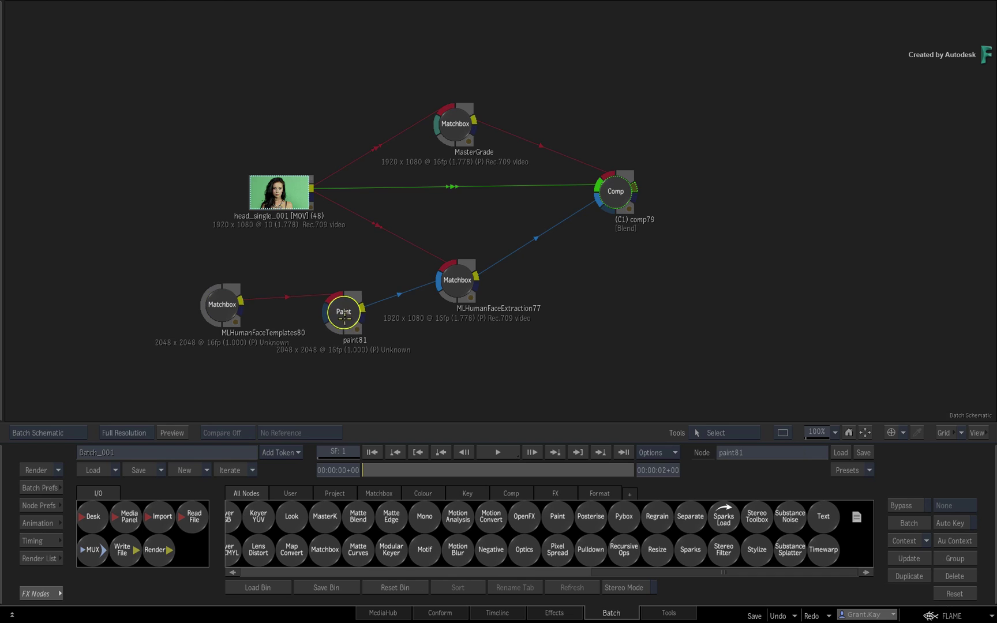
pyautogui.press('F4')
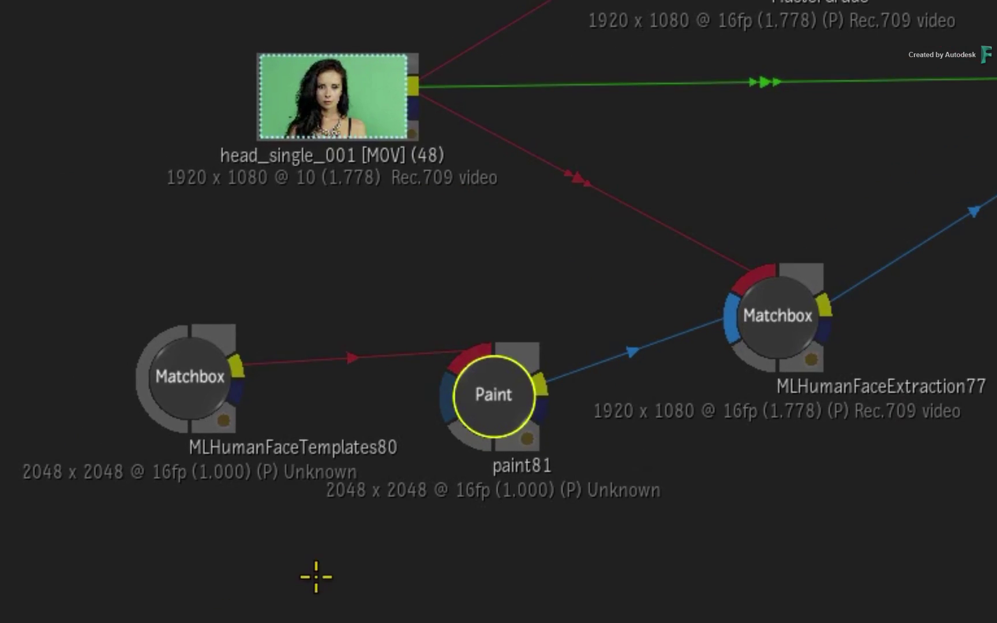
pyautogui.moveTo(541, 411)
pyautogui.mouseDown()
pyautogui.moveTo(663, 374)
pyautogui.moveTo(710, 329)
pyautogui.moveTo(730, 335)
pyautogui.mouseUp()
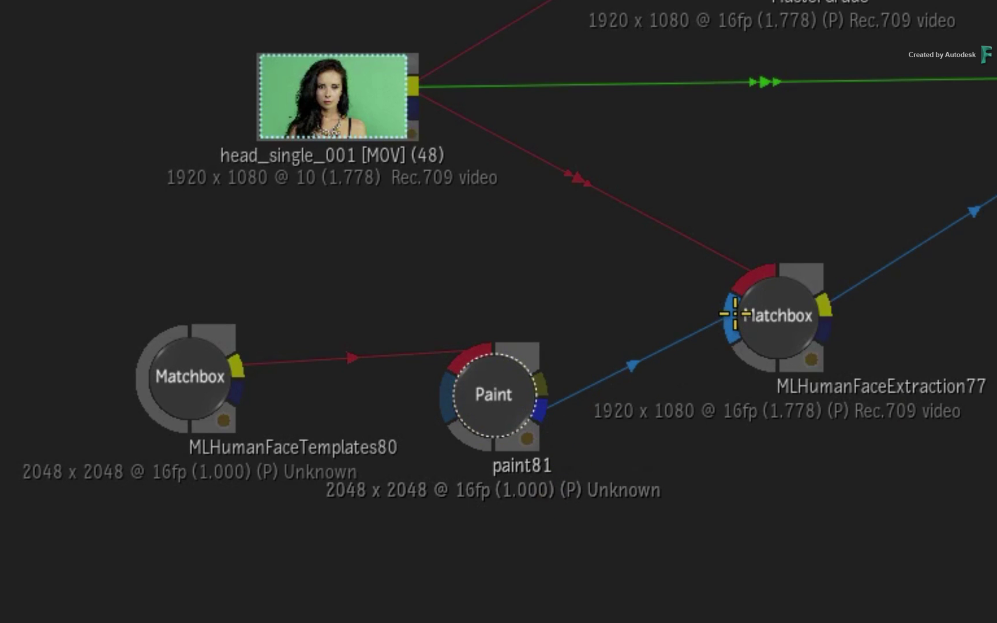
pyautogui.click(491, 398)
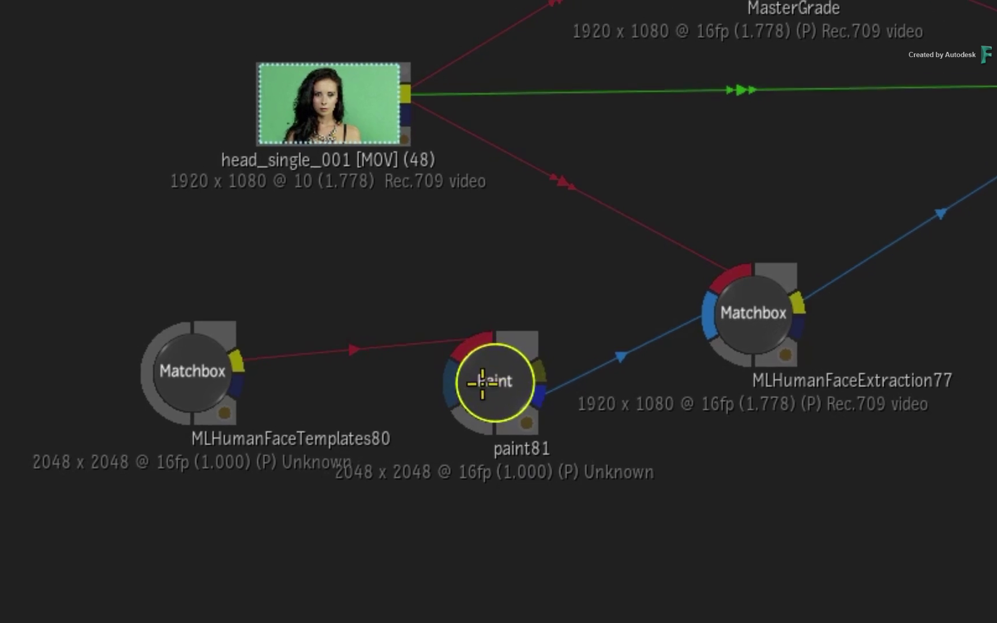
pyautogui.hotkey('alt', '2')
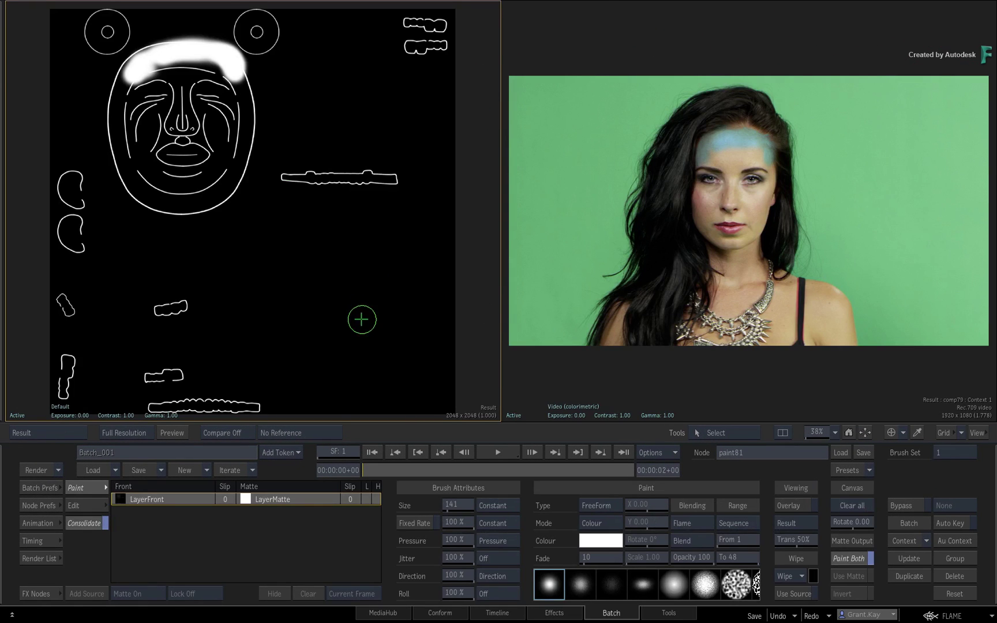
# - Clear all paint from the canvas and paint white over the stencil's two eye circles, nose and lips
pyautogui.click(846, 504)
pyautogui.click(847, 504)
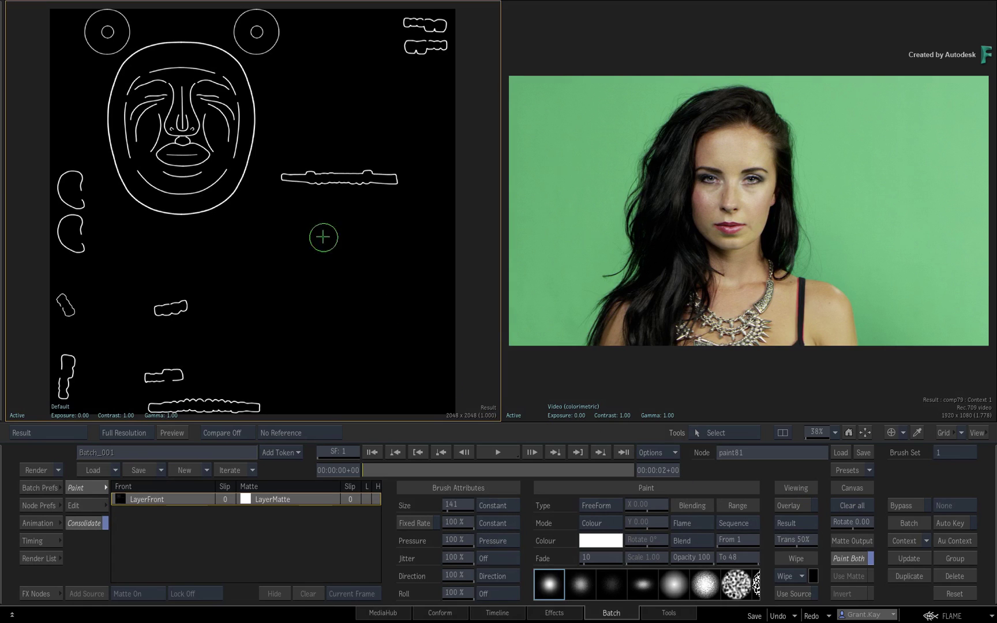
pyautogui.moveTo(90, 40)
pyautogui.mouseDown()
pyautogui.moveTo(108, 27)
pyautogui.moveTo(119, 36)
pyautogui.mouseUp()
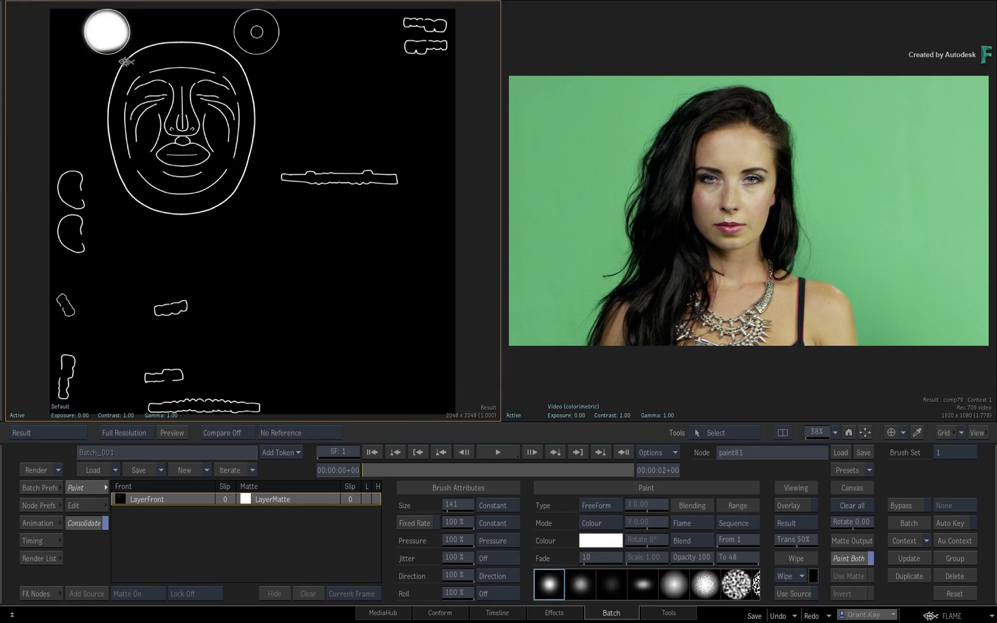
pyautogui.moveTo(247, 34)
pyautogui.mouseDown()
pyautogui.moveTo(262, 29)
pyautogui.moveTo(254, 37)
pyautogui.mouseUp()
pyautogui.moveTo(179, 138)
pyautogui.mouseDown()
pyautogui.moveTo(179, 92)
pyautogui.moveTo(183, 108)
pyautogui.mouseUp()
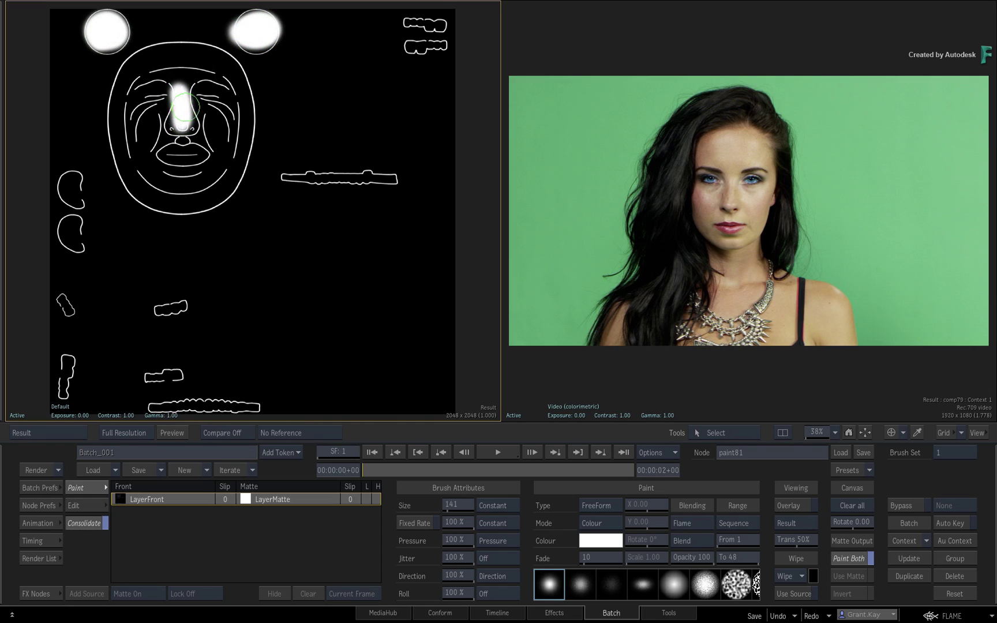
pyautogui.moveTo(167, 154)
pyautogui.mouseDown()
pyautogui.moveTo(197, 154)
pyautogui.moveTo(178, 152)
pyautogui.moveTo(194, 152)
pyautogui.moveTo(168, 114)
pyautogui.moveTo(173, 126)
pyautogui.moveTo(191, 125)
pyautogui.moveTo(181, 100)
pyautogui.moveTo(179, 134)
pyautogui.mouseUp()
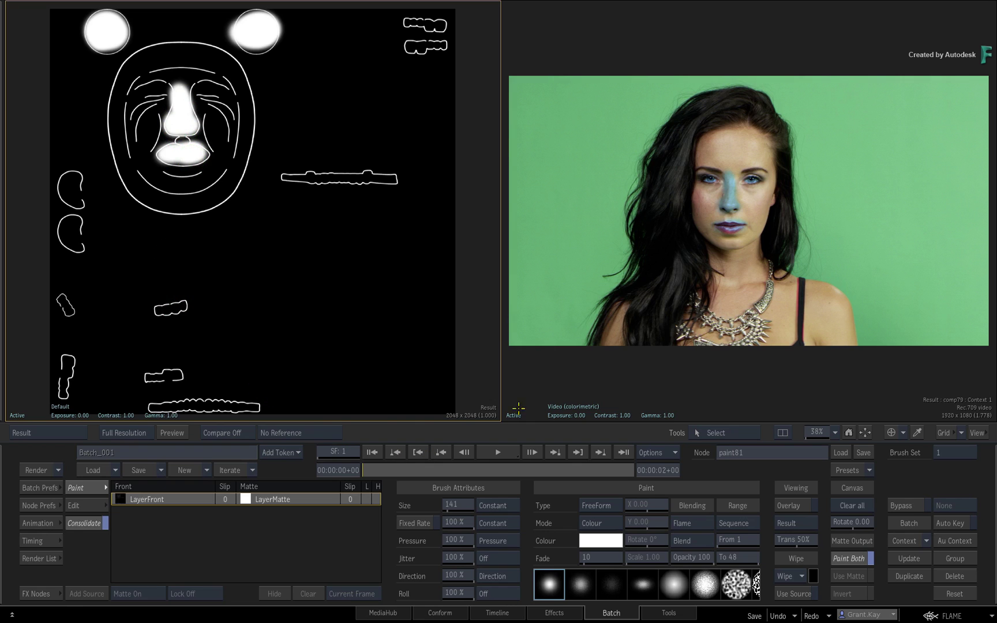
# - Review the painted eye, nose and lip matte on the face up close and through the clip, and refit both views
pyautogui.moveTo(732, 295); pyautogui.dragTo(825, 304)
pyautogui.moveTo(259, 31)
pyautogui.mouseDown()
pyautogui.moveTo(259, 46)
pyautogui.moveTo(248, 44)
pyautogui.moveTo(251, 28)
pyautogui.mouseUp()
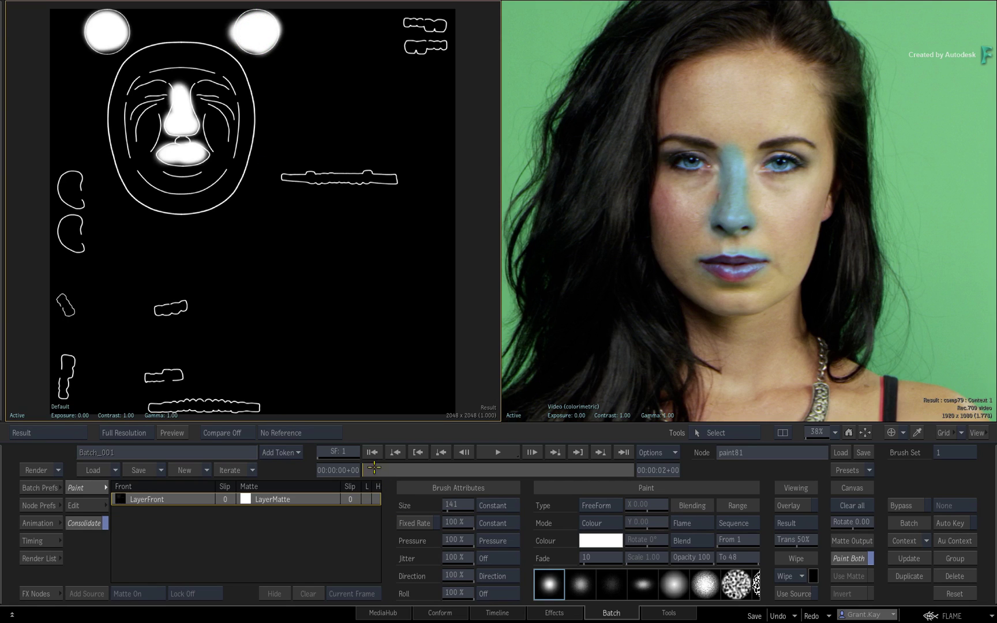
pyautogui.moveTo(374, 468); pyautogui.dragTo(535, 469)
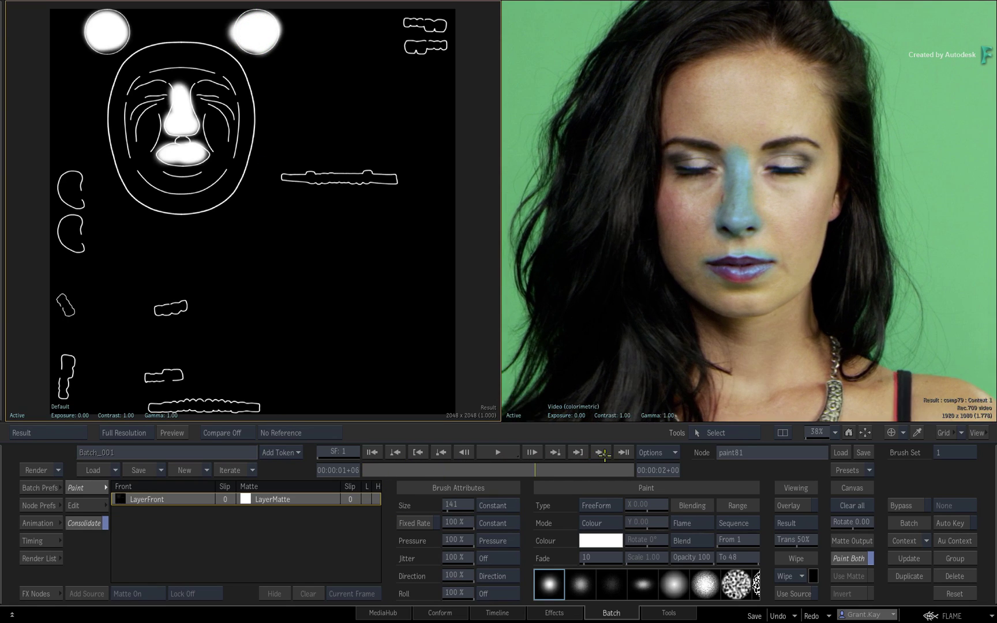
pyautogui.moveTo(605, 455); pyautogui.dragTo(460, 459)
pyautogui.click(865, 433)
pyautogui.click(873, 408)
pyautogui.click(865, 433)
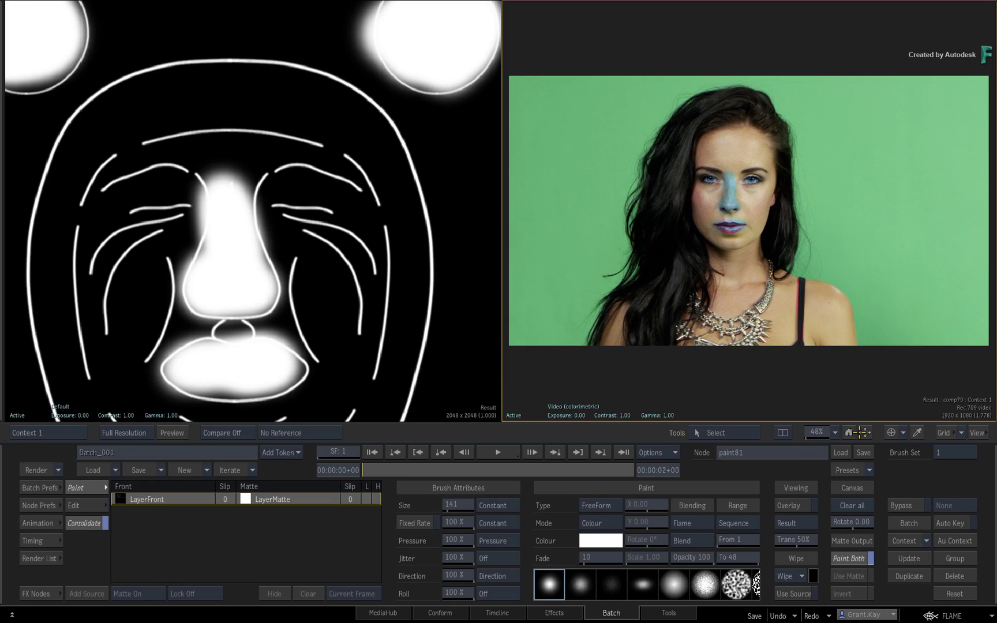
pyautogui.click(248, 382)
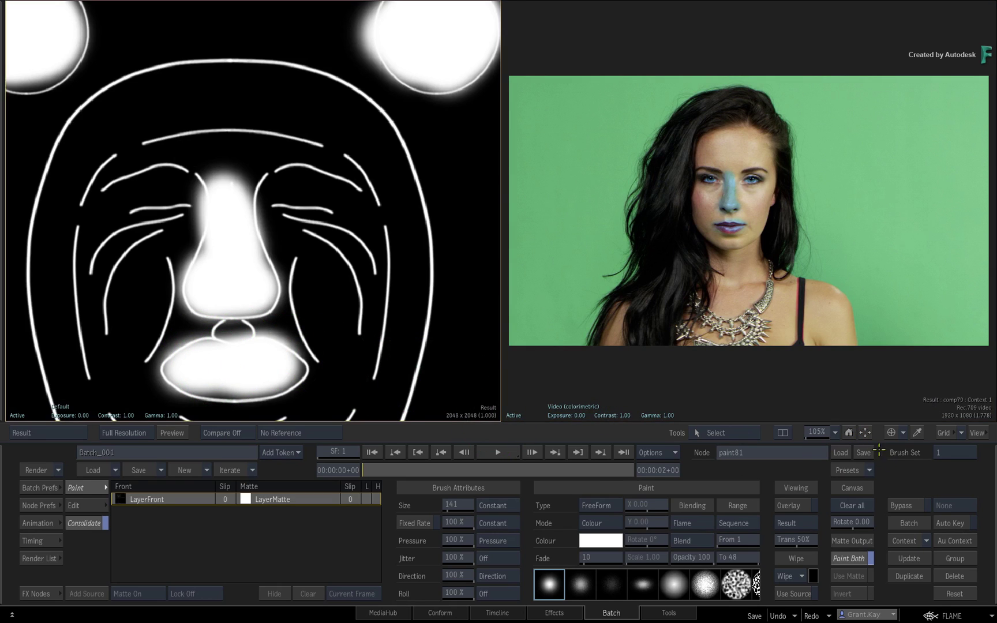
pyautogui.click(863, 433)
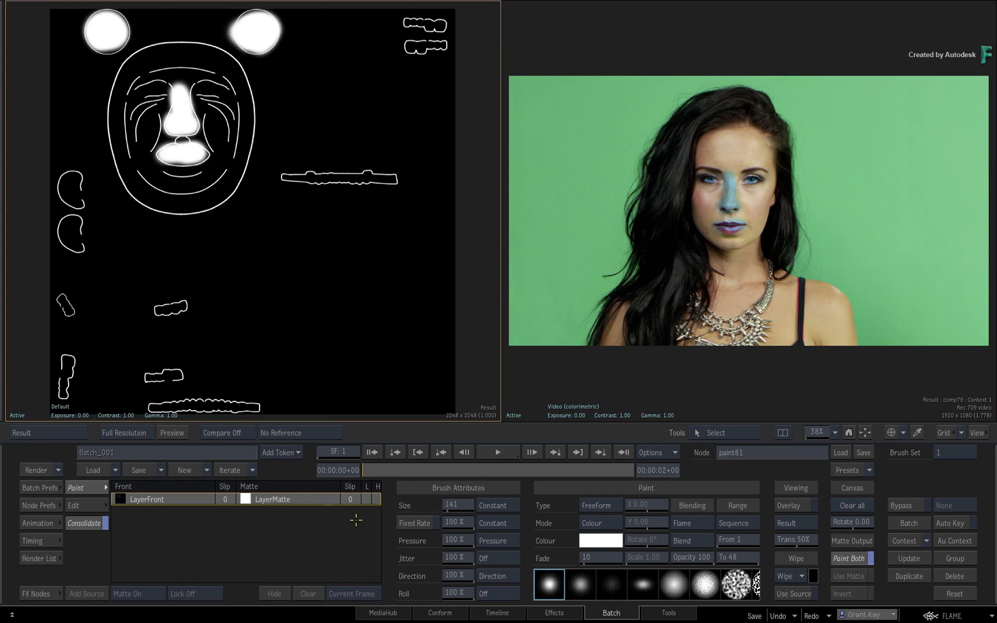
# - Delete every Batch node except the head_single_001 clip, face templates Matchbox and Paint node, and nudge the Paint node upward
pyautogui.moveTo(1, 483)
pyautogui.moveTo(613, 195); pyautogui.dragTo(635, 620)
pyautogui.moveTo(443, 118); pyautogui.dragTo(514, 621)
pyautogui.moveTo(441, 282); pyautogui.dragTo(413, 380)
pyautogui.press('Delete')
pyautogui.click(355, 305)
pyautogui.moveTo(355, 306); pyautogui.dragTo(370, 295)
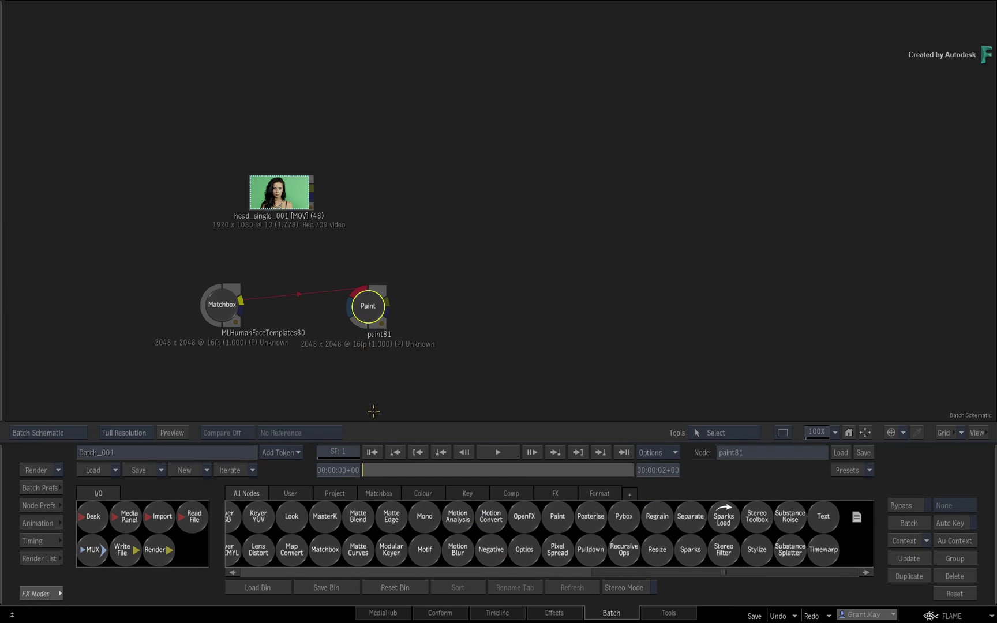
# - Add an Image node fed by the head_single_001 clip and give it a media input whose front receives the Paint node's OutMatte
pyautogui.press('i')
pyautogui.moveTo(549, 516); pyautogui.dragTo(448, 197)
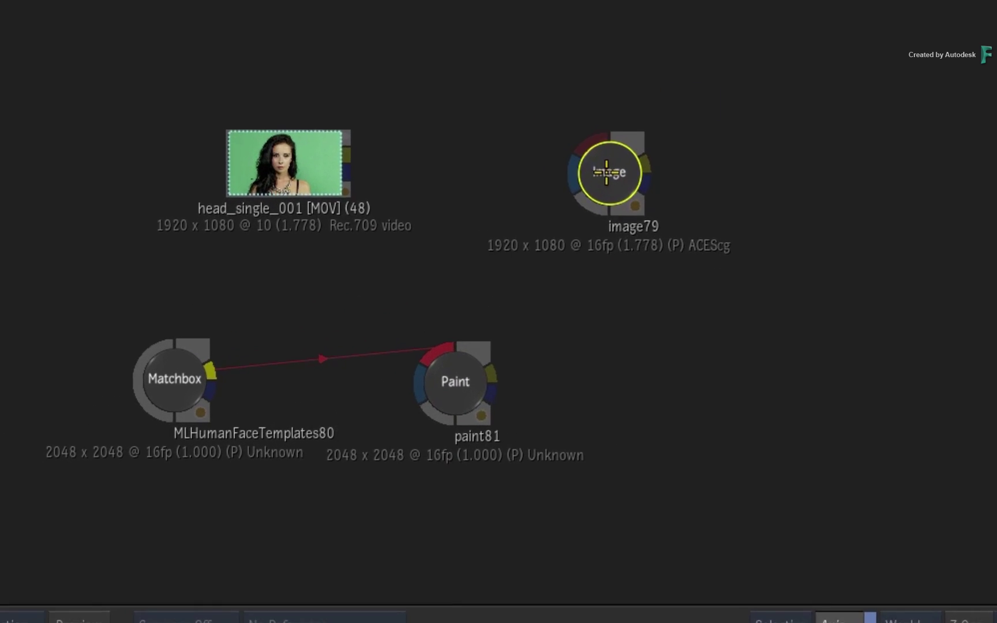
pyautogui.moveTo(606, 172); pyautogui.dragTo(737, 181)
pyautogui.hotkey('ctrl', 'n')
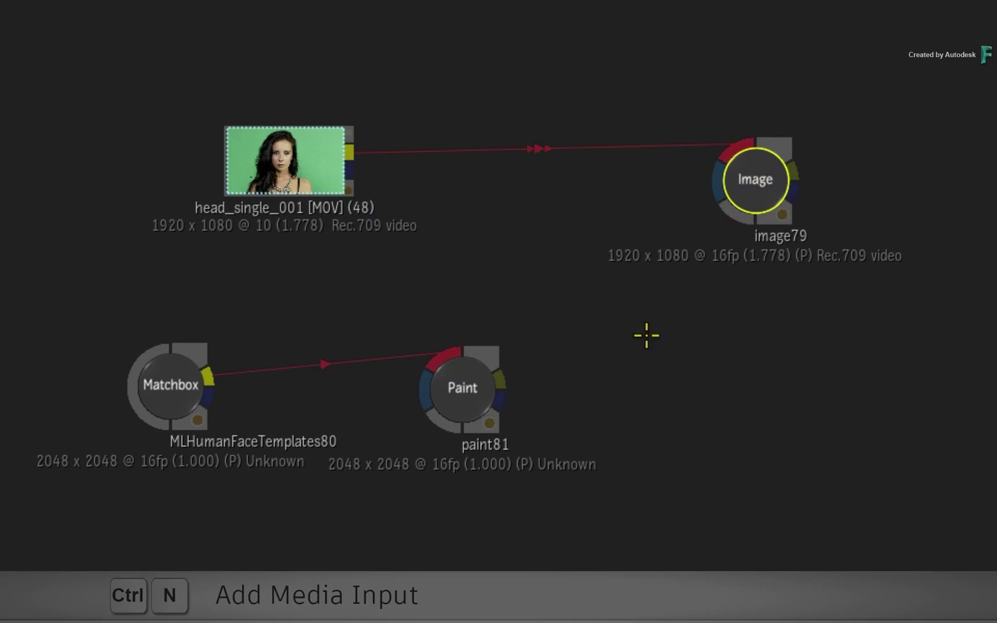
pyautogui.moveTo(562, 374)
pyautogui.mouseDown()
pyautogui.moveTo(625, 378)
pyautogui.moveTo(571, 387)
pyautogui.moveTo(614, 382)
pyautogui.moveTo(559, 425)
pyautogui.moveTo(697, 413)
pyautogui.moveTo(709, 367)
pyautogui.mouseUp()
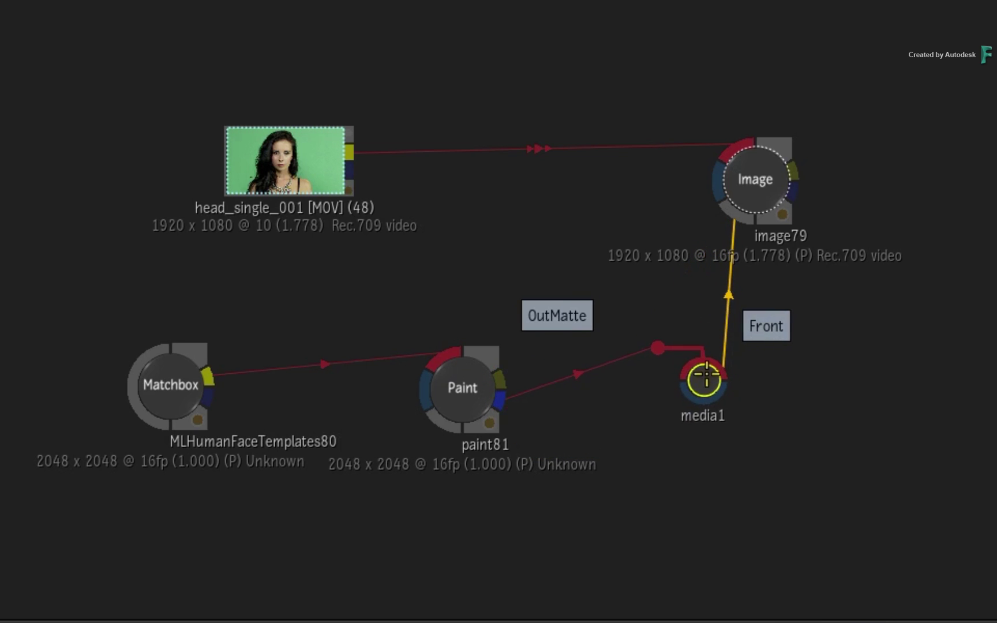
# - Create a selective in the Image node and activate its Semantic keyer on the Human Face skin region
pyautogui.moveTo(515, 202); pyautogui.dragTo(523, 198)
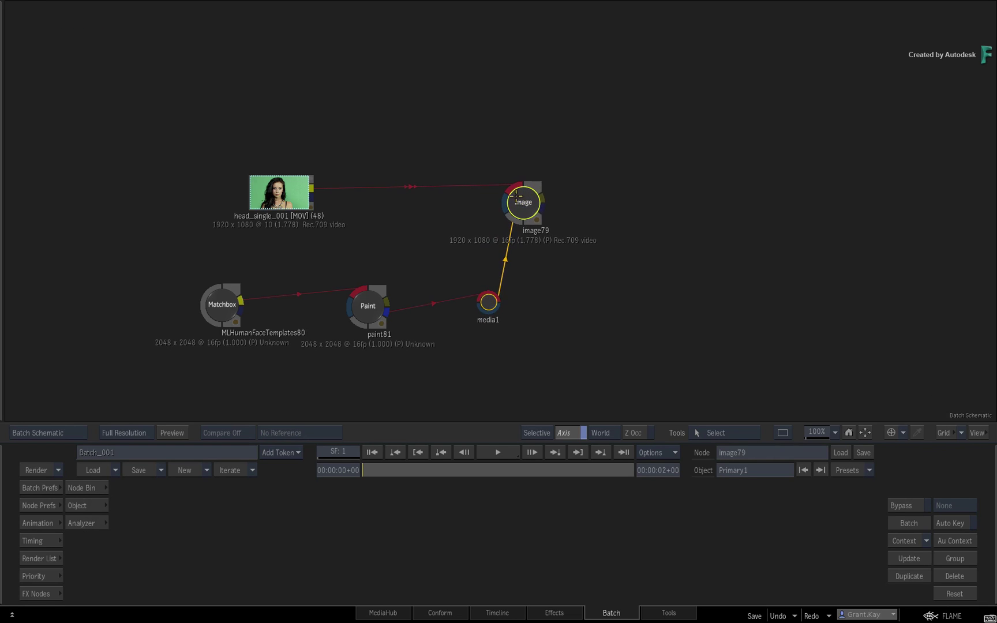
pyautogui.press('F4')
pyautogui.click(67, 21)
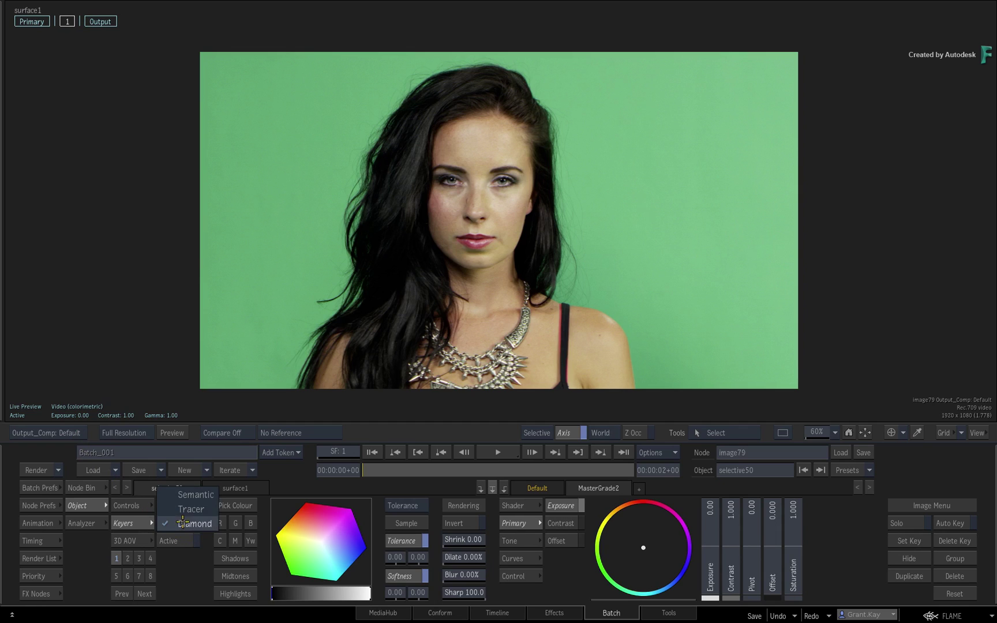
pyautogui.click(180, 523)
pyautogui.click(185, 518)
pyautogui.click(175, 538)
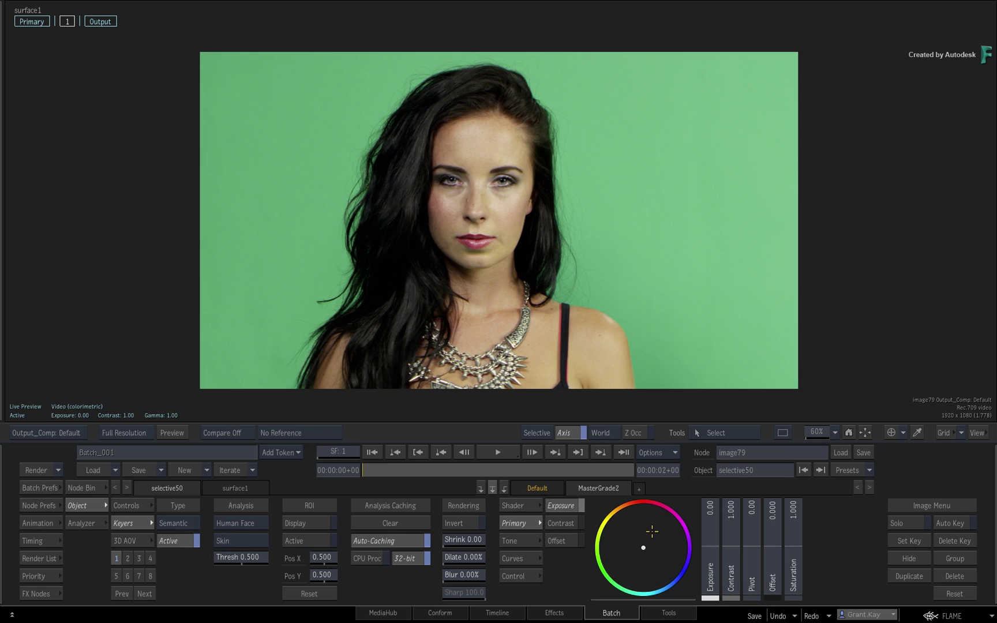
# - Tint the keyed skin blue and lower the selective's exposure to -0.20
pyautogui.moveTo(711, 612); pyautogui.dragTo(704, 614)
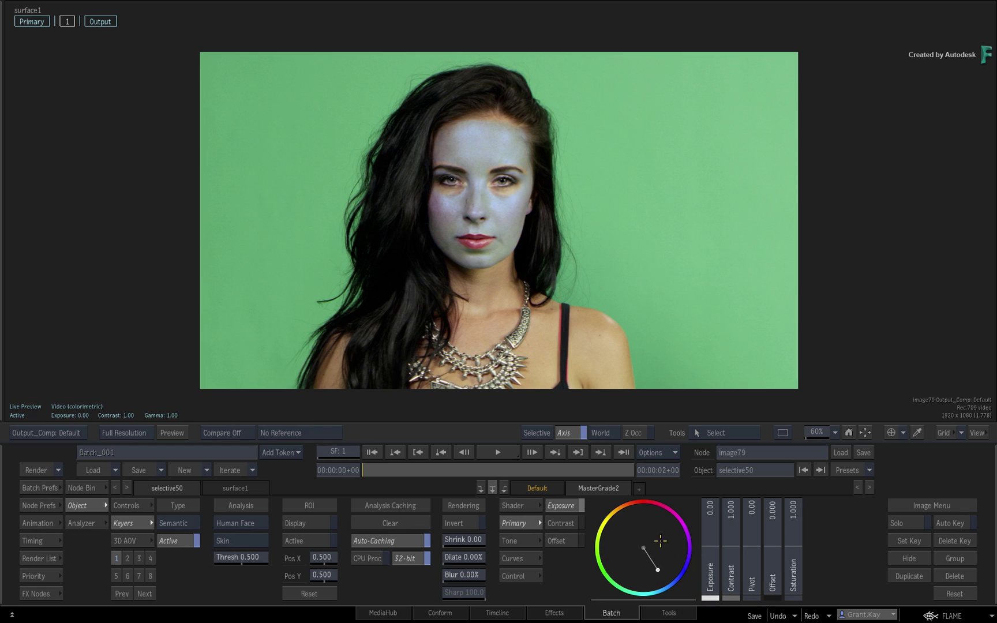
pyautogui.moveTo(657, 535); pyautogui.dragTo(690, 568)
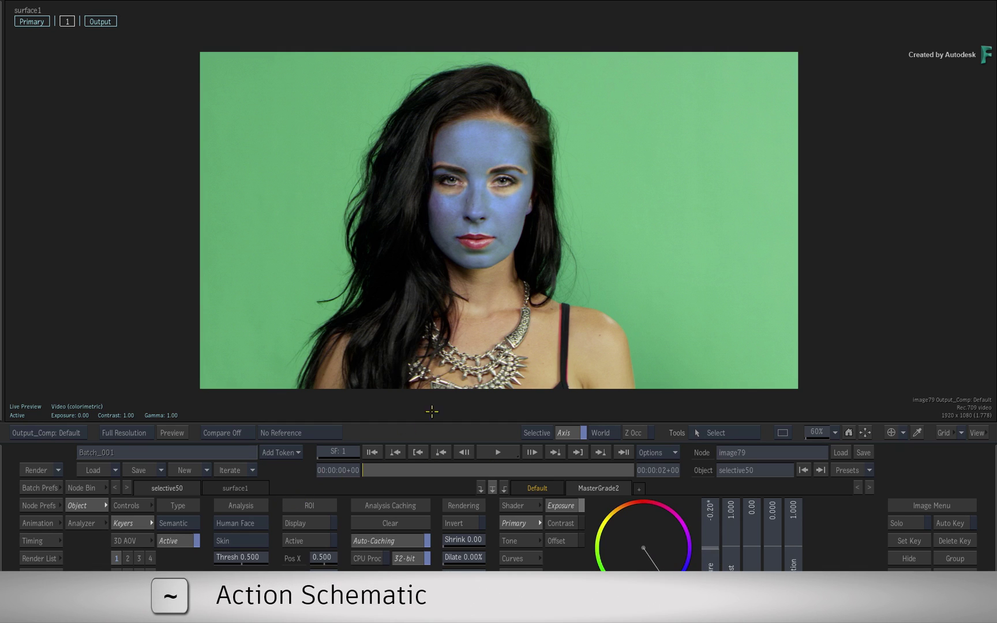
# - Assign the paint81-OutMatte media to the face selective in the Image schematic
pyautogui.press('`')
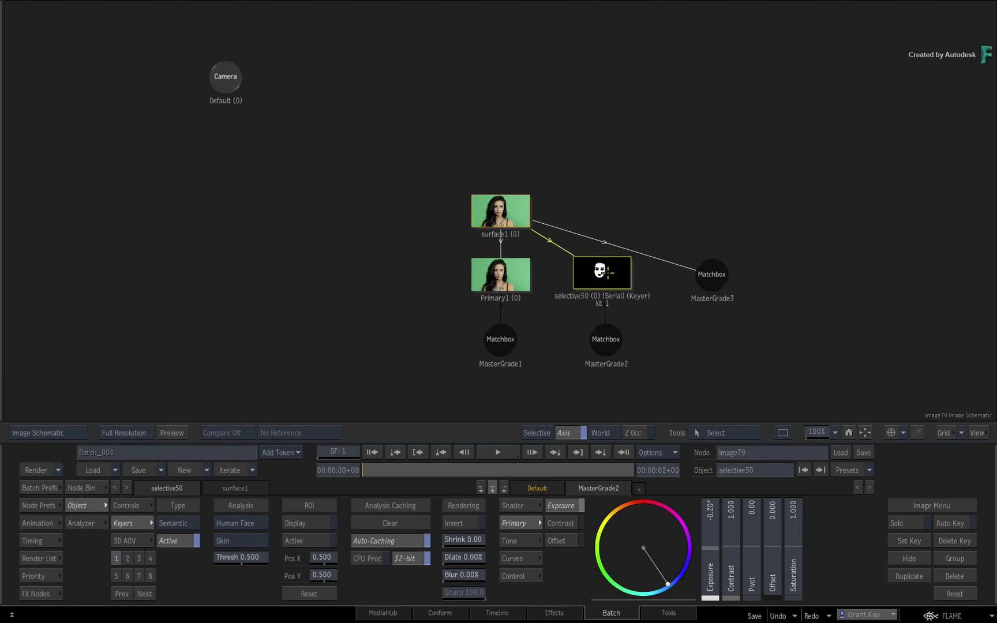
pyautogui.rightClick(614, 274)
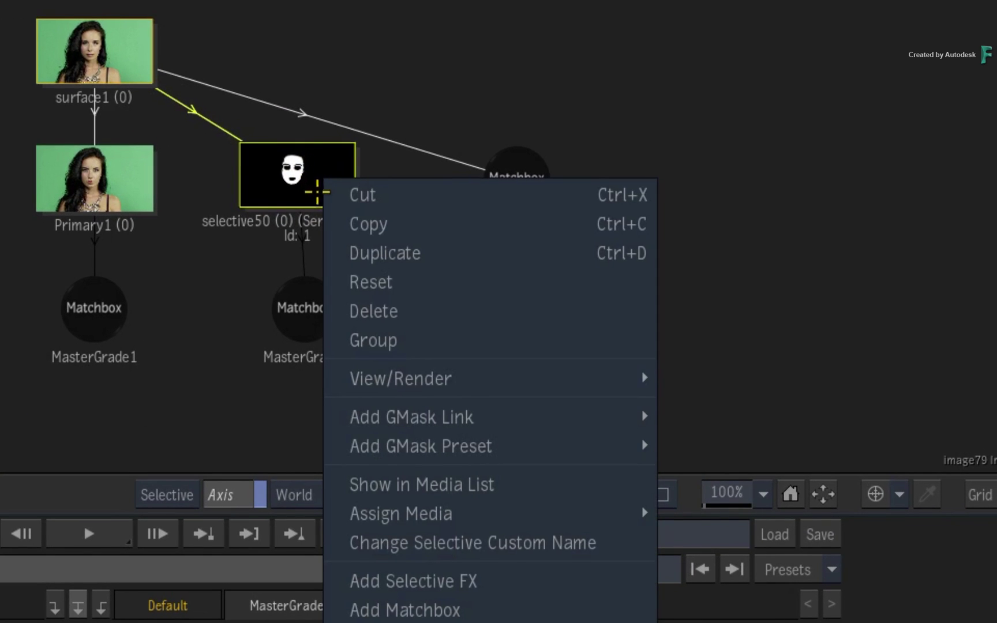
pyautogui.moveTo(501, 514)
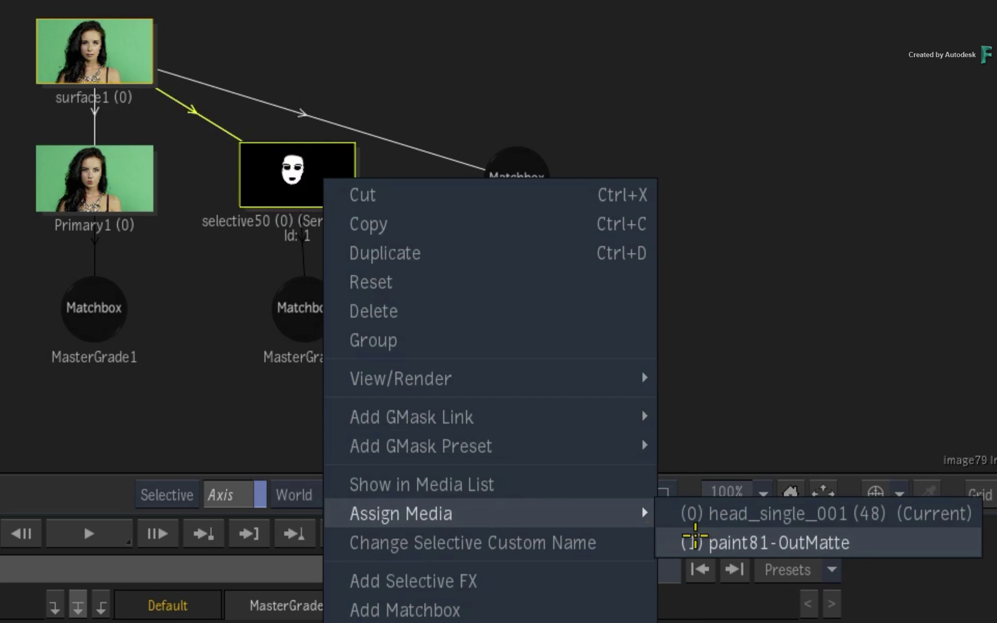
pyautogui.click(670, 538)
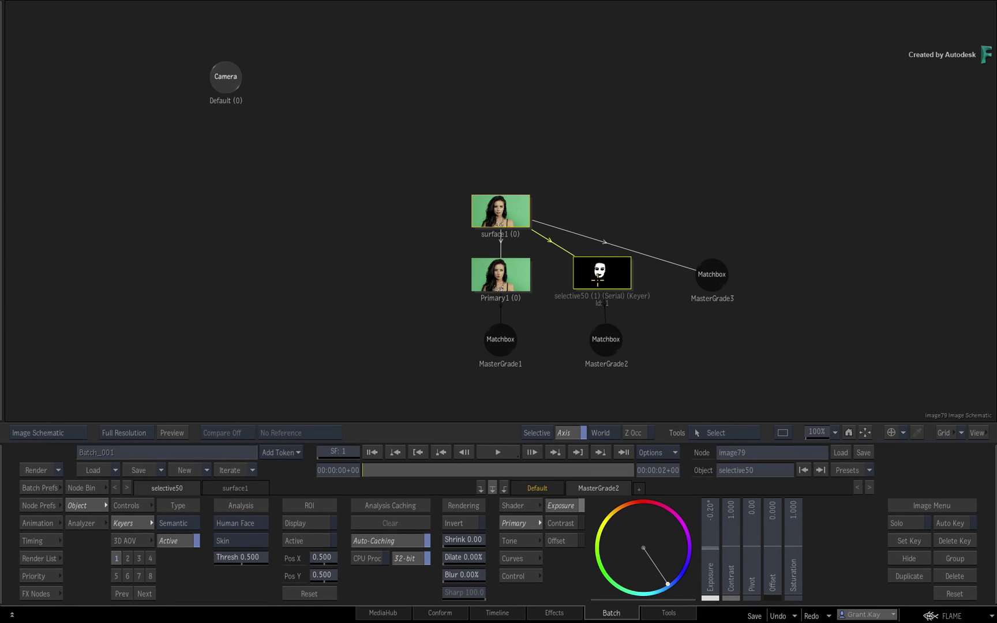
# - Set the semantic keyer's face region to Media Input in the Image result and check the custom matte along the clip
pyautogui.press('F4')
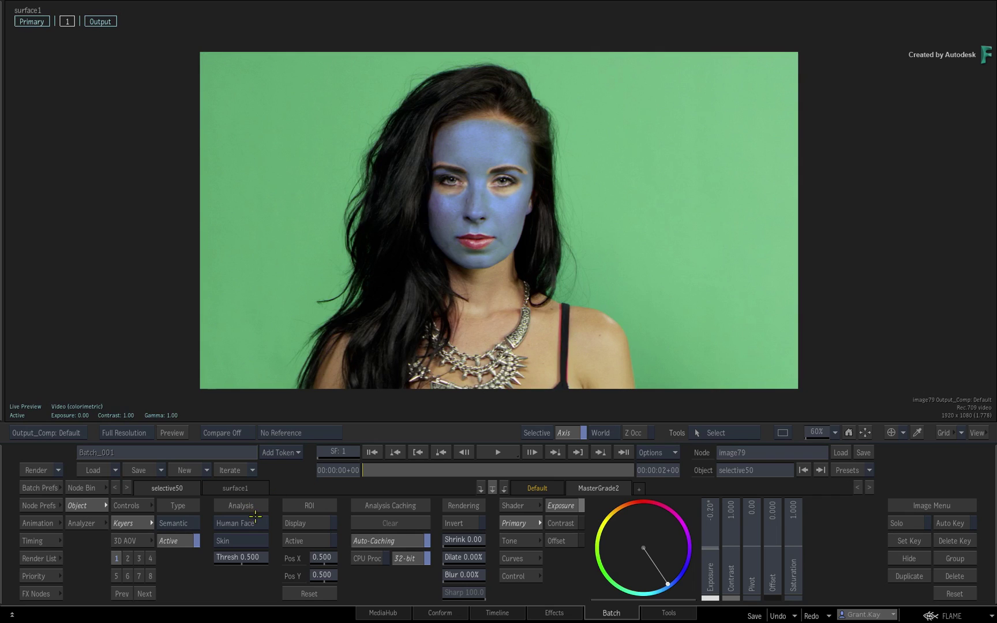
pyautogui.click(252, 540)
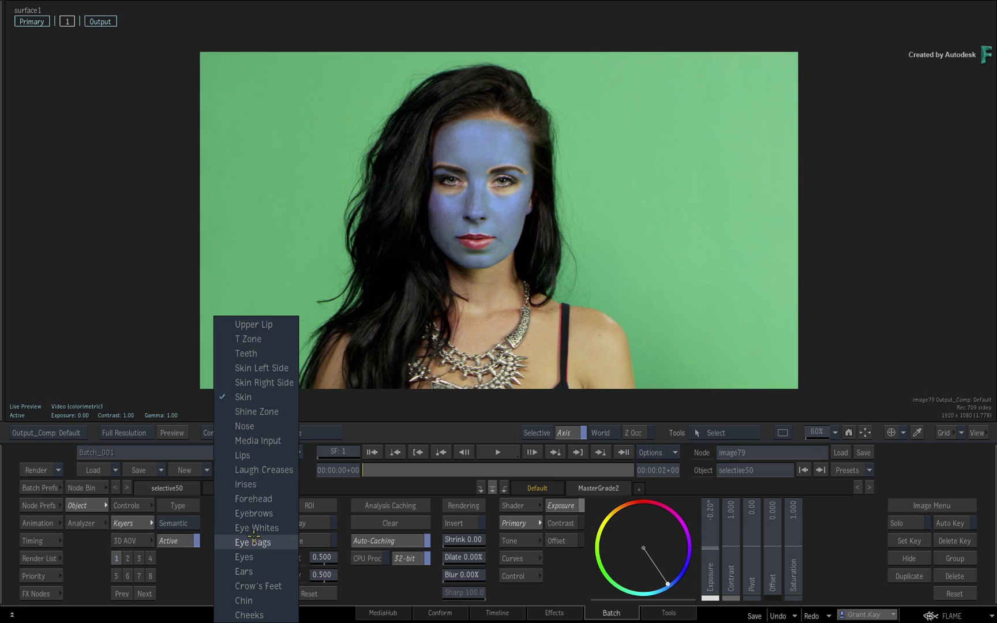
pyautogui.click(273, 440)
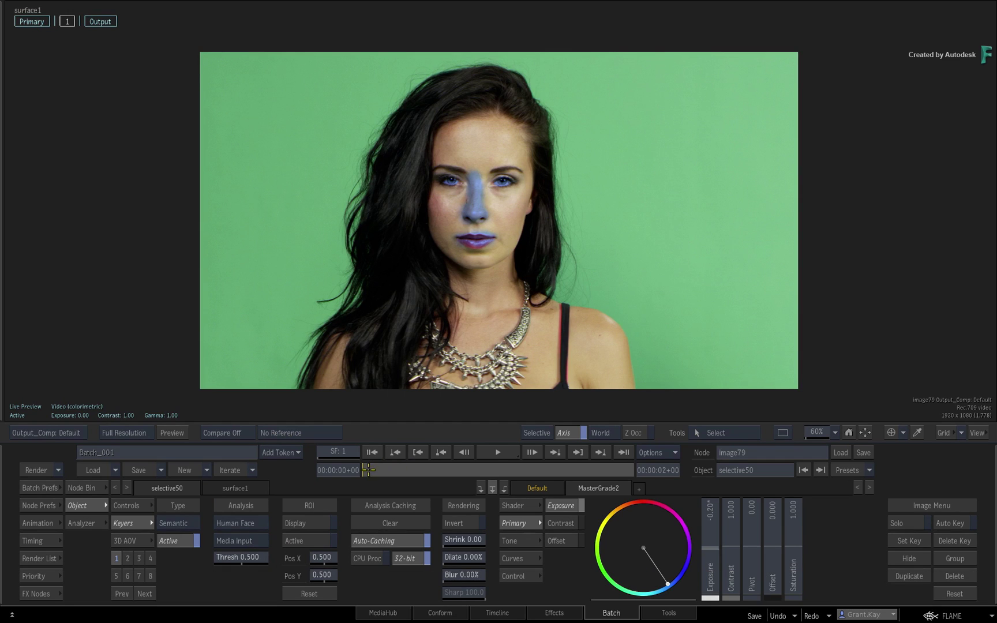
pyautogui.moveTo(368, 470)
pyautogui.mouseDown()
pyautogui.moveTo(440, 467)
pyautogui.moveTo(284, 483)
pyautogui.mouseUp()
# - Try the Eye Bags, Crow's Feet and Chin regions in the semantic keyer and return it to Media Input
pyautogui.click(254, 535)
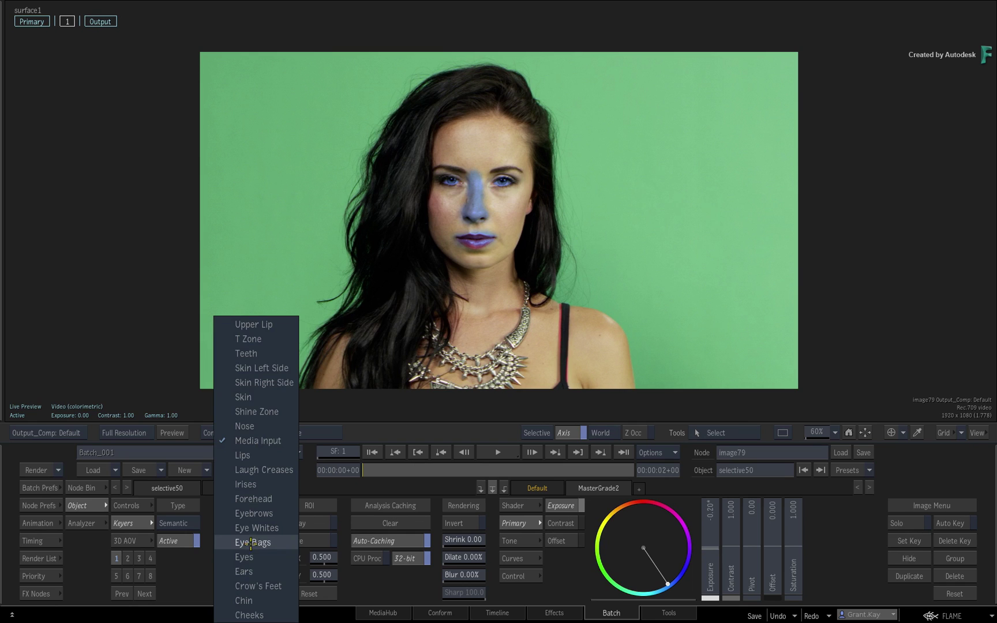
pyautogui.click(251, 542)
pyautogui.click(254, 540)
pyautogui.click(254, 544)
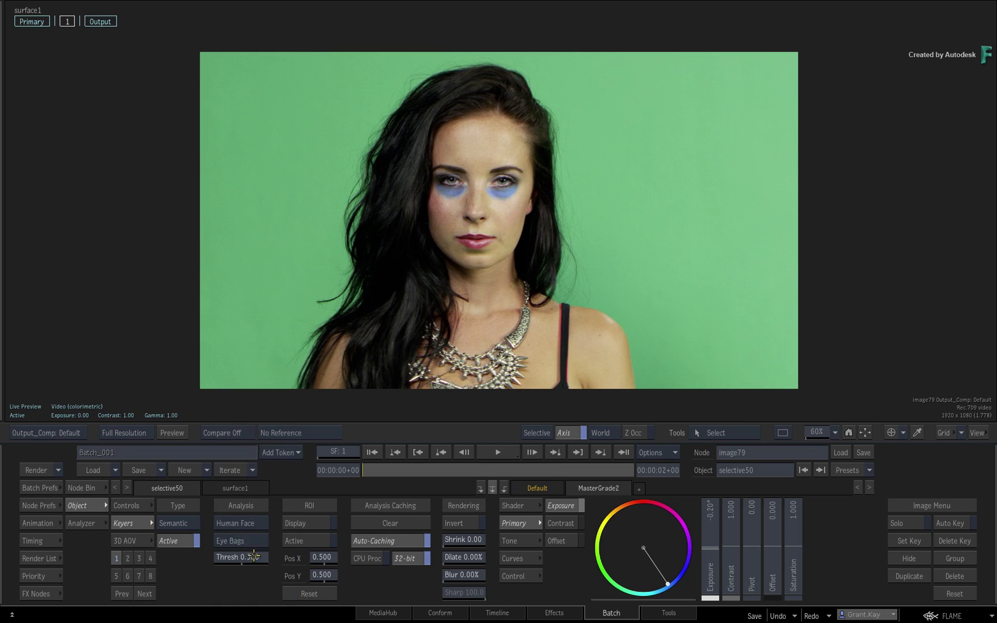
pyautogui.click(254, 541)
pyautogui.click(254, 568)
pyautogui.click(252, 542)
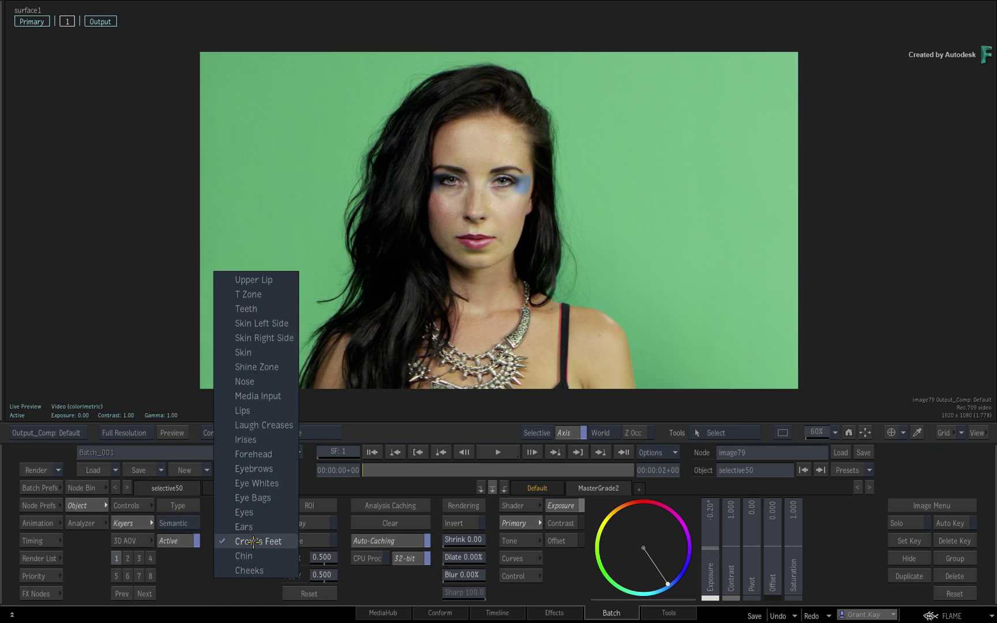
pyautogui.click(253, 556)
pyautogui.click(254, 541)
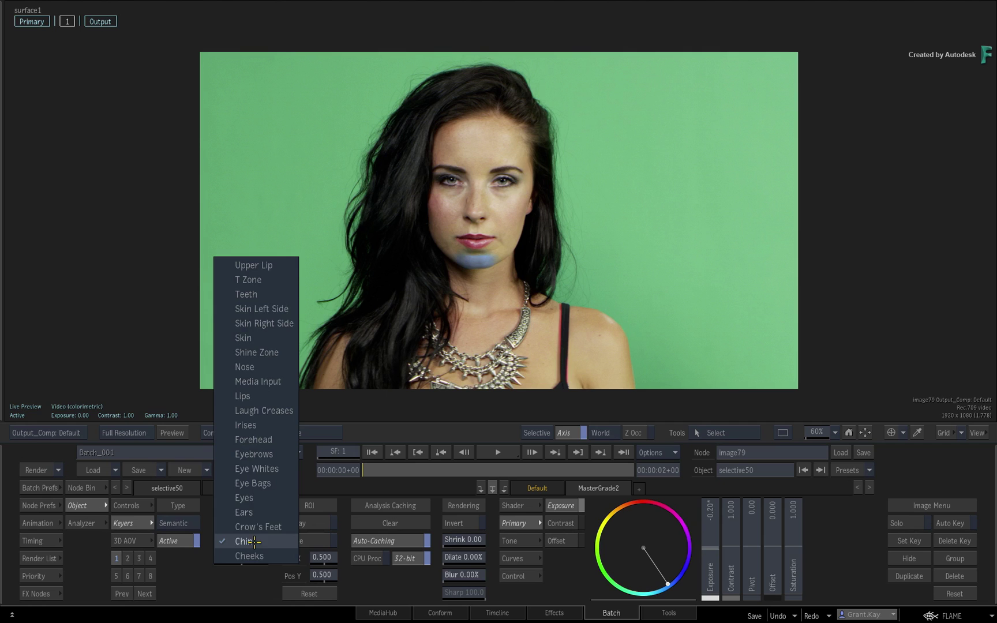
pyautogui.click(280, 369)
pyautogui.moveTo(372, 466); pyautogui.dragTo(290, 472)
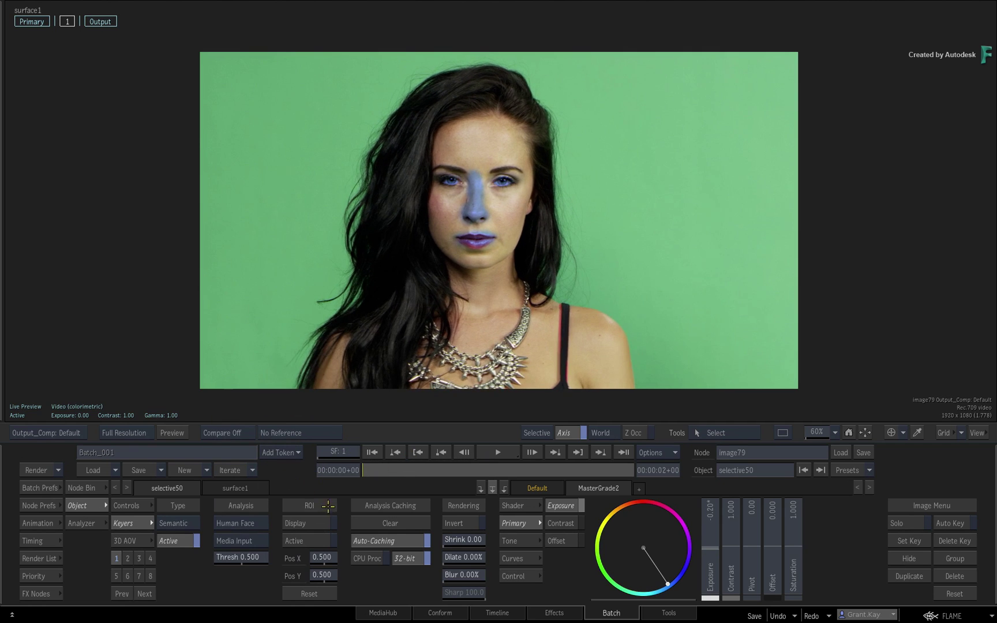
# - Open the Paint node and paint white over both cheeks of the face stencil
pyautogui.moveTo(2, 513)
pyautogui.doubleClick(369, 312)
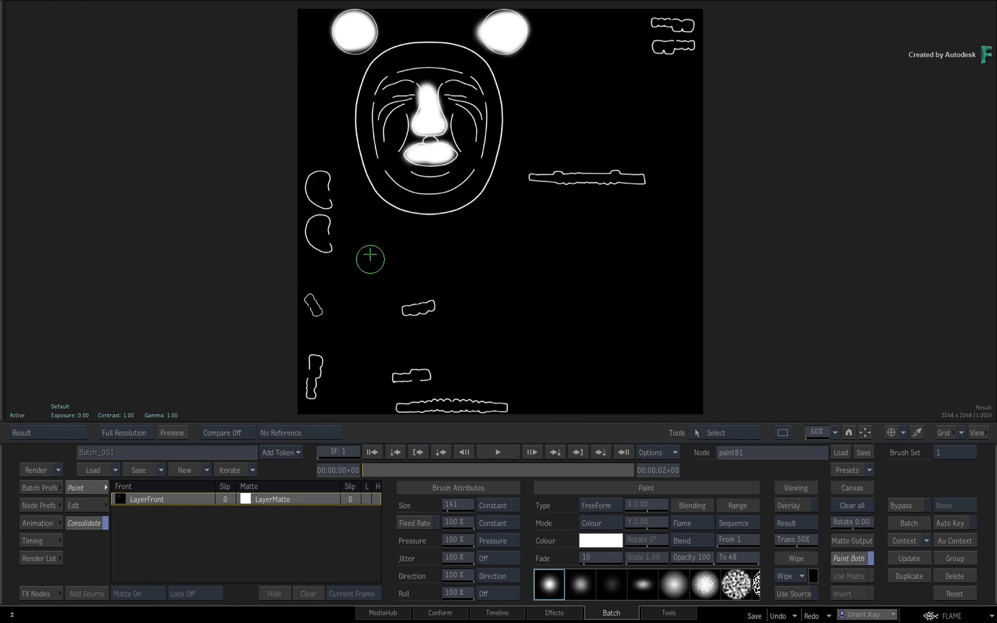
pyautogui.moveTo(388, 135)
pyautogui.mouseDown()
pyautogui.moveTo(390, 119)
pyautogui.moveTo(392, 134)
pyautogui.mouseUp()
pyautogui.moveTo(460, 112); pyautogui.dragTo(466, 133)
# - Reopen the Image node and scrub the clip to check the cheek matte tracking on the face
pyautogui.moveTo(2, 508)
pyautogui.doubleClick(523, 205)
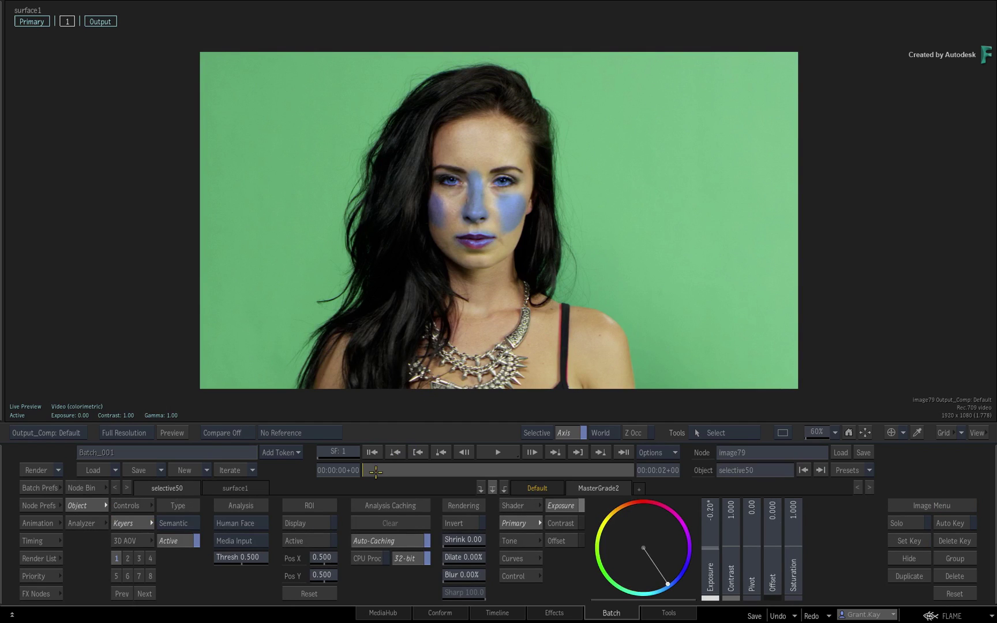
pyautogui.moveTo(376, 472); pyautogui.dragTo(515, 453)
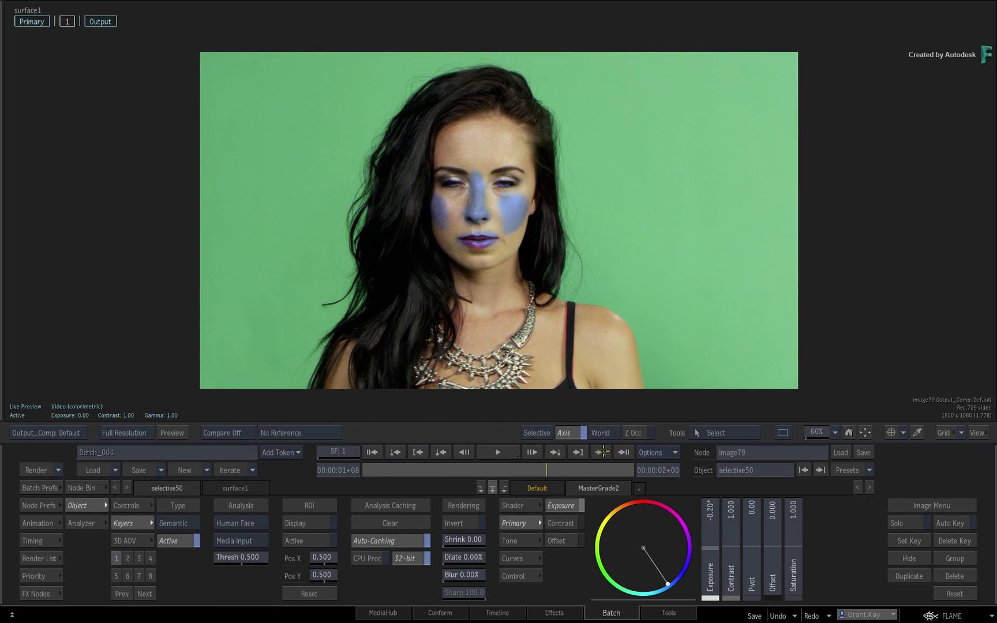